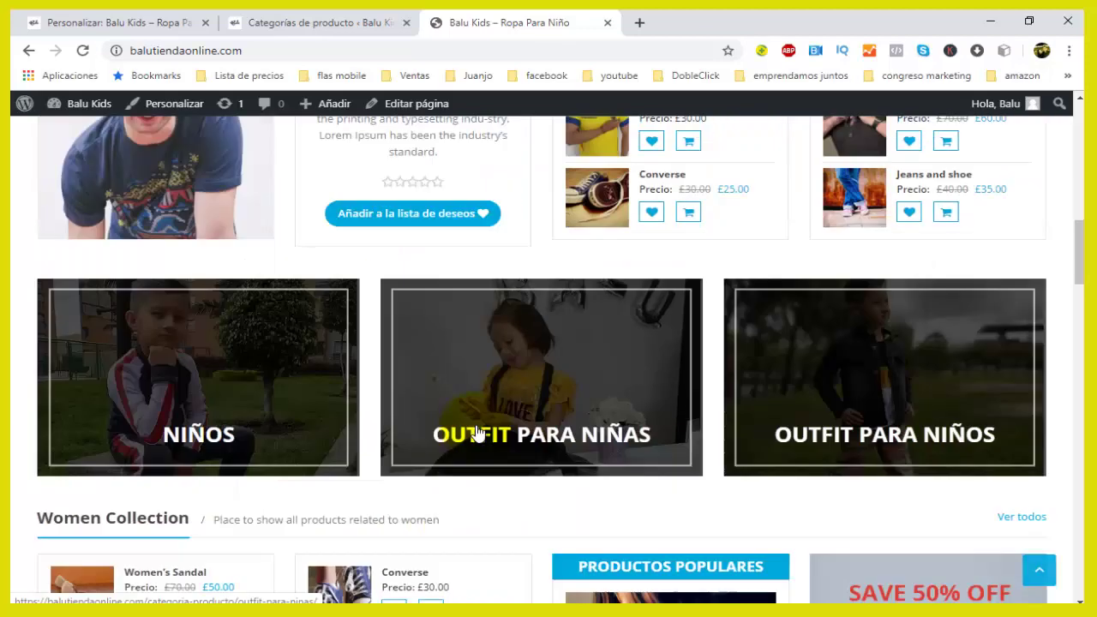
# Step: Examine the storefront home page, including the main slider, Men Collection products, and the NIÑOS, OUTFIT PARA NIÑAS and OUTFIT PARA NIÑOS banners
pyautogui.scroll(2, 289, 277)
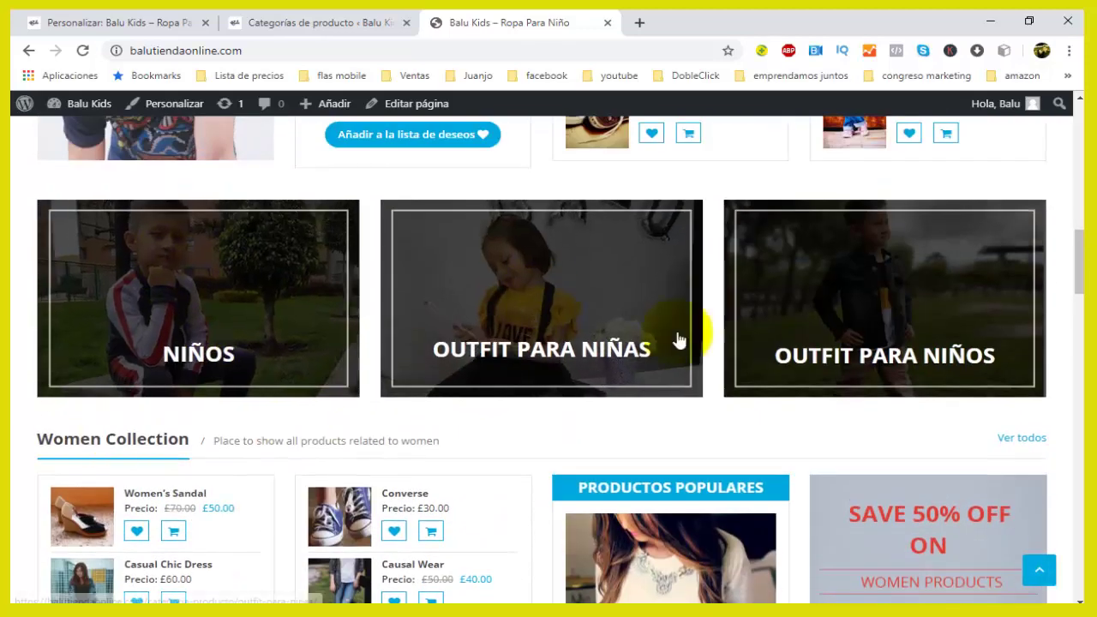
pyautogui.scroll(3, 588, 351)
pyautogui.scroll(-2, 330, 432)
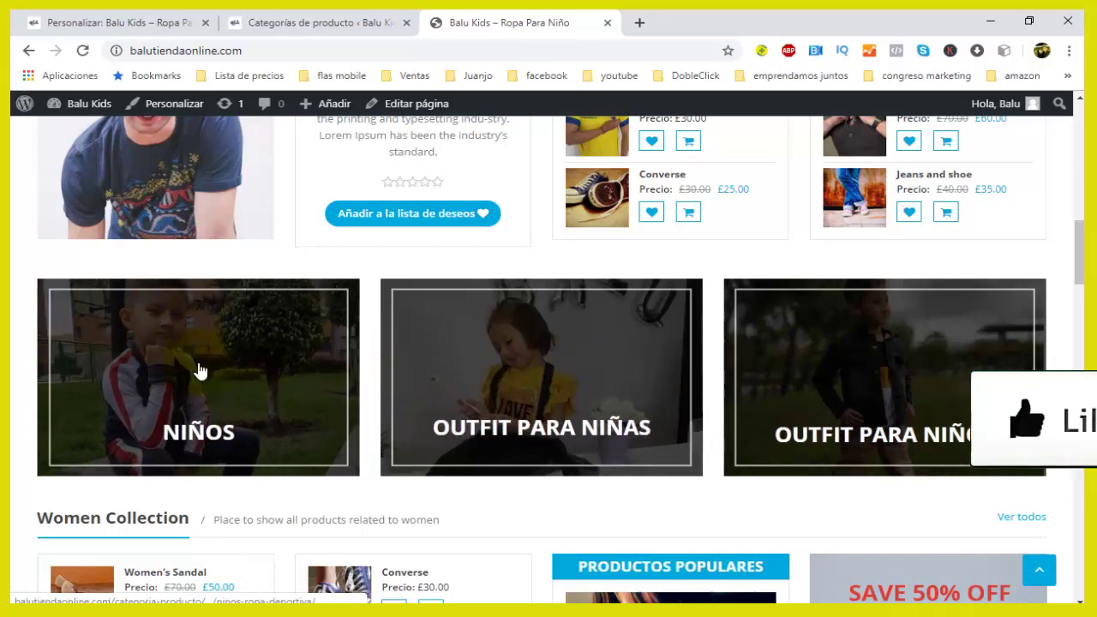
pyautogui.scroll(1, 408, 409)
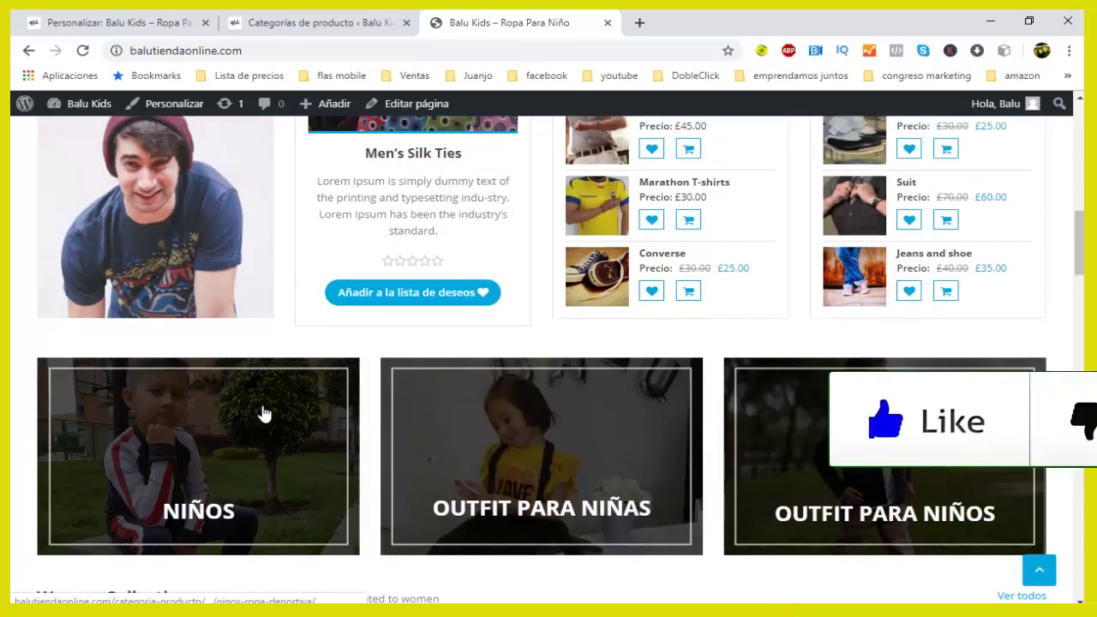
pyautogui.scroll(-1, 355, 380)
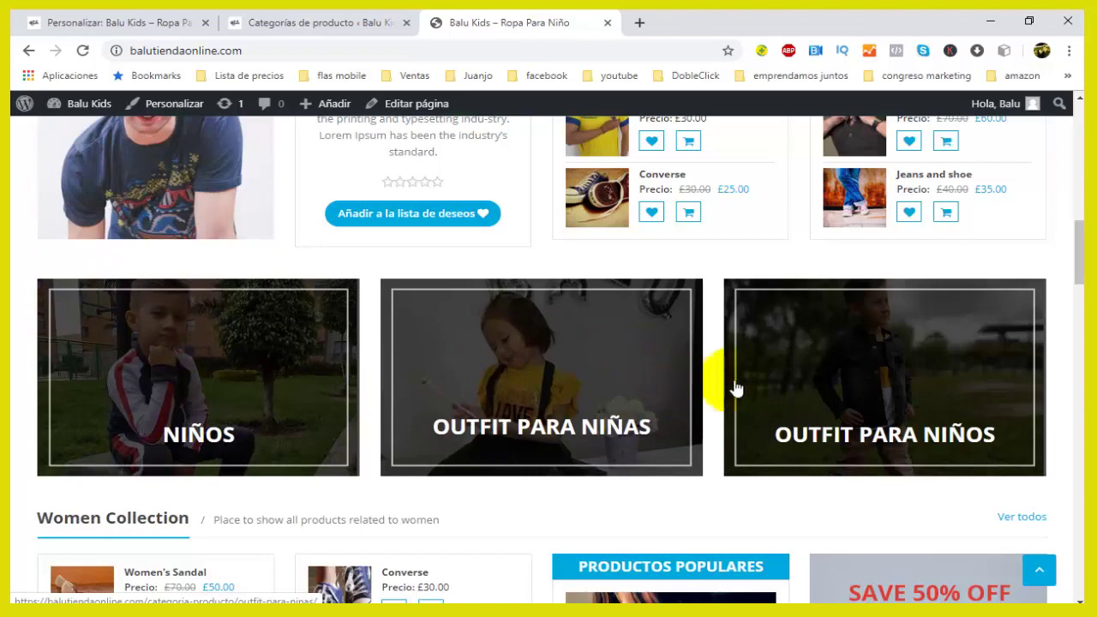
pyautogui.scroll(10, 746, 390)
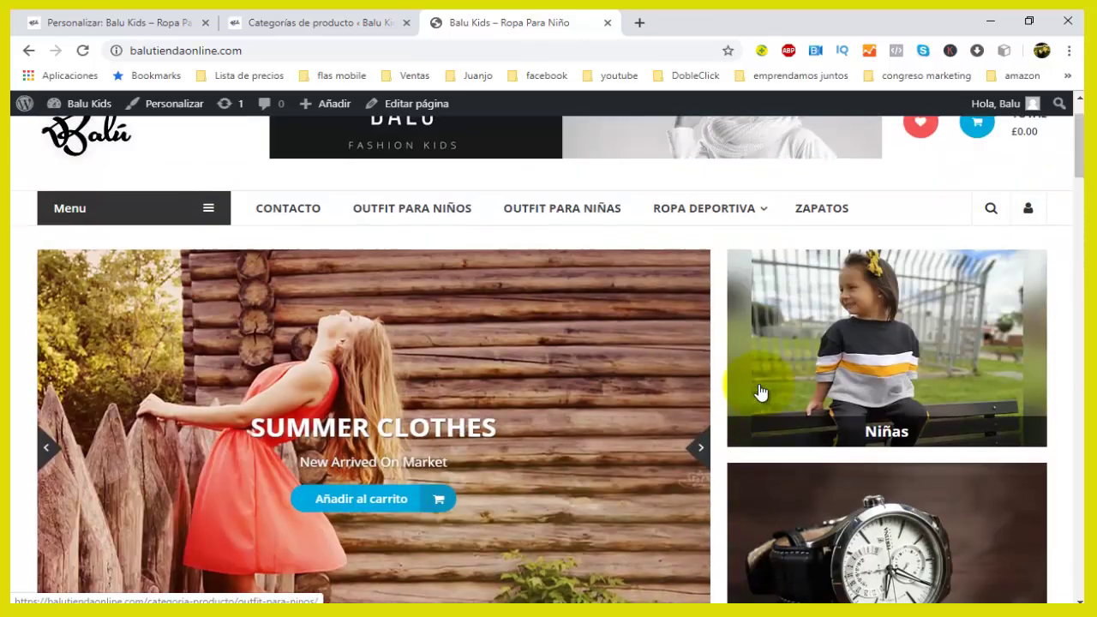
pyautogui.scroll(-2, 761, 393)
pyautogui.scroll(-3, 760, 393)
pyautogui.scroll(1, 760, 392)
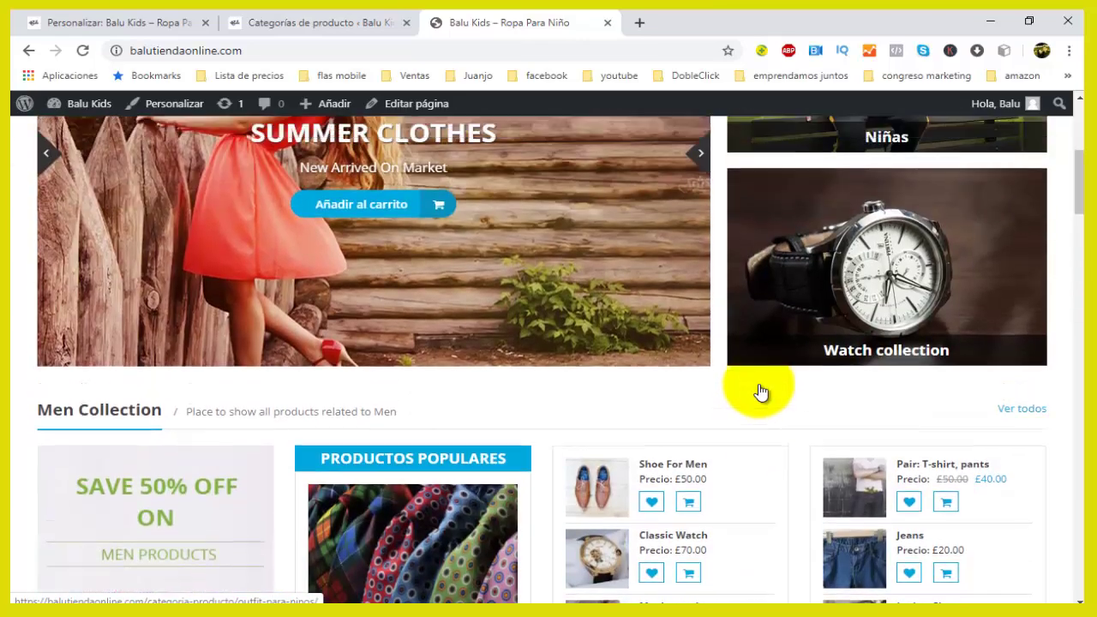
pyautogui.scroll(2, 759, 392)
pyautogui.scroll(-3, 763, 372)
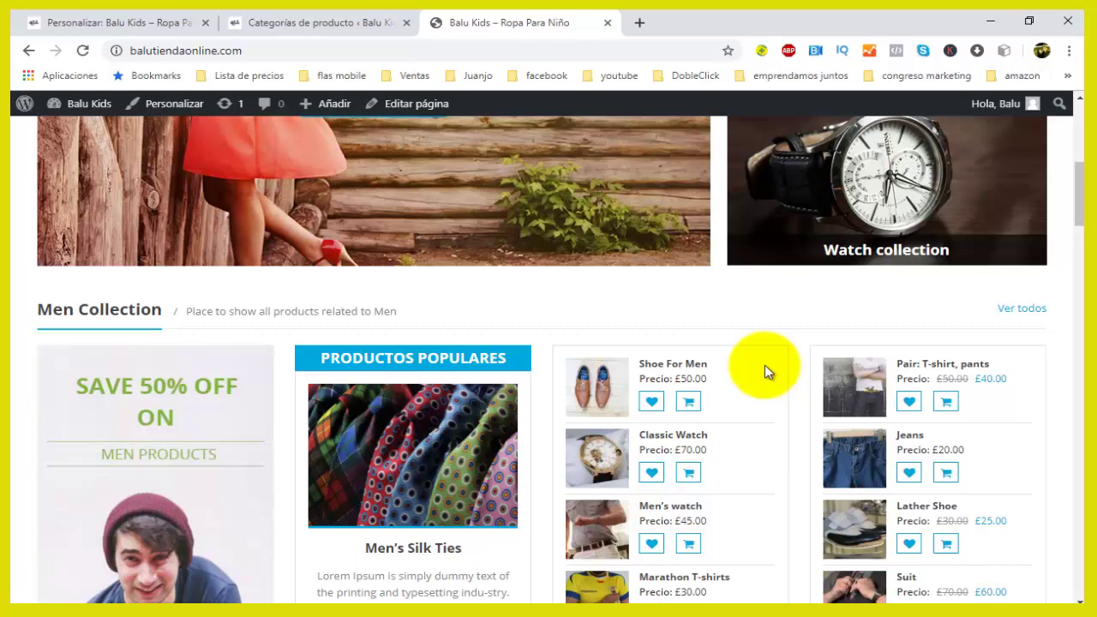
pyautogui.scroll(5, 600, 463)
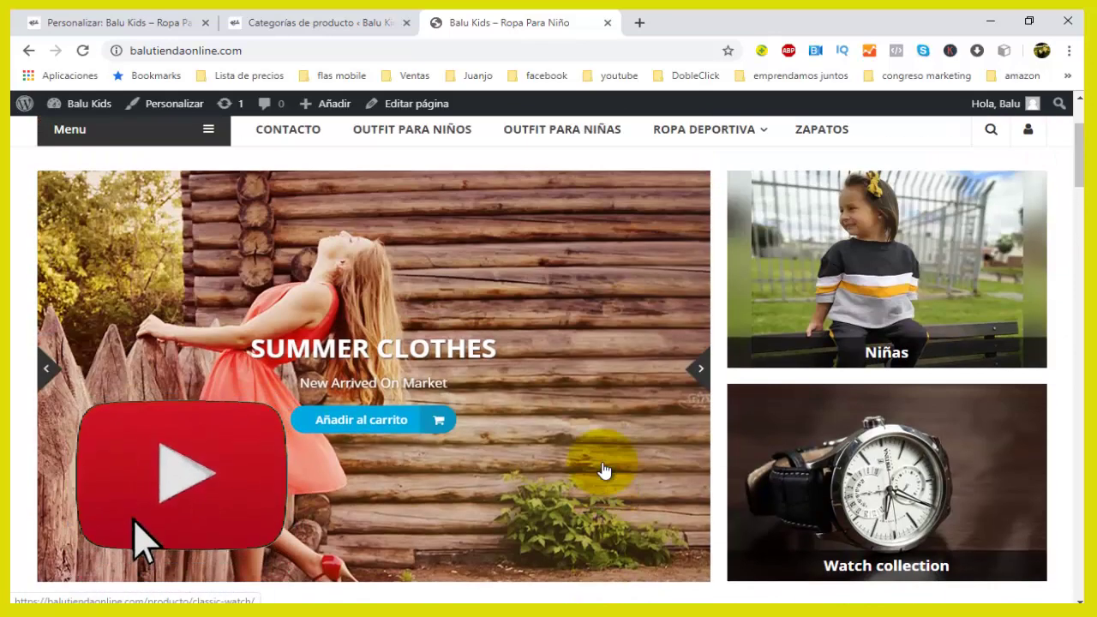
pyautogui.scroll(-2, 321, 314)
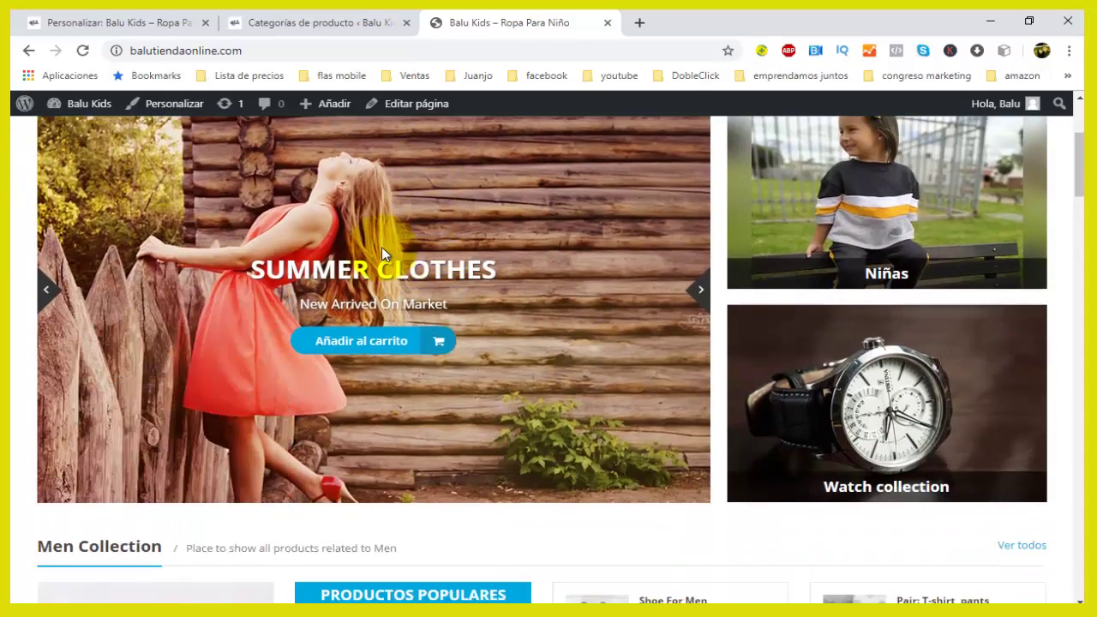
pyautogui.scroll(2, 385, 240)
pyautogui.scroll(-1, 422, 378)
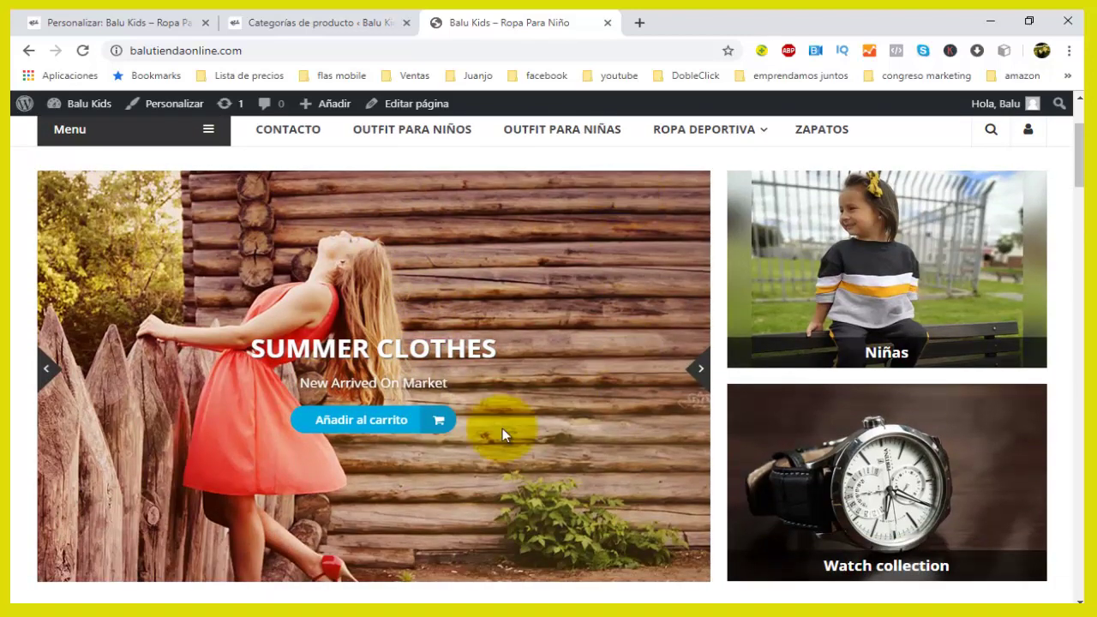
pyautogui.scroll(-5, 502, 429)
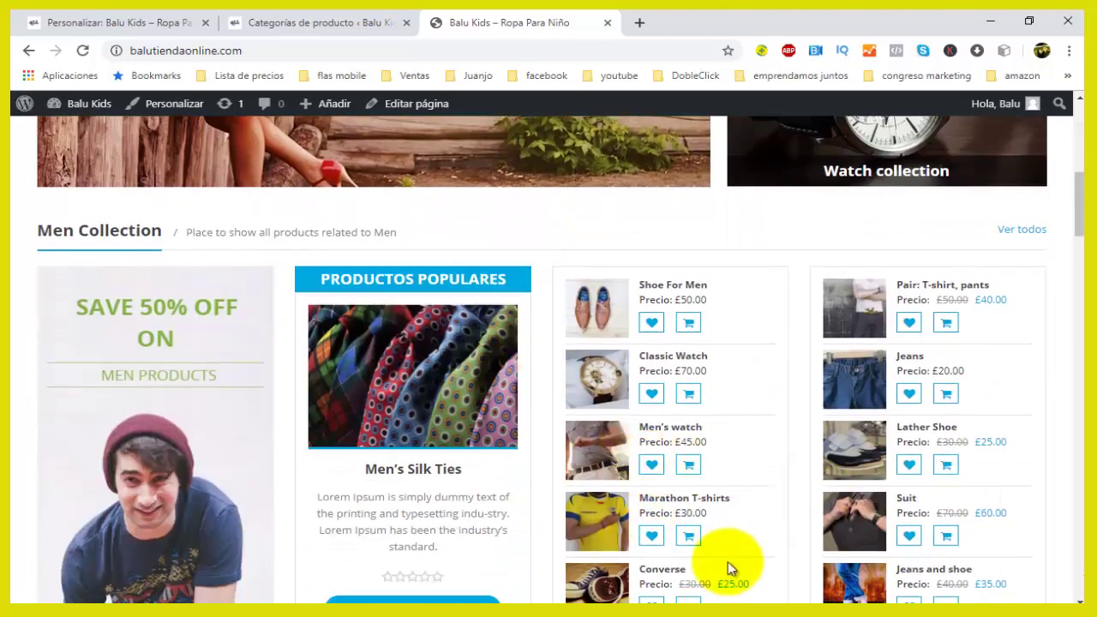
pyautogui.scroll(-2, 715, 479)
pyautogui.scroll(1, 718, 479)
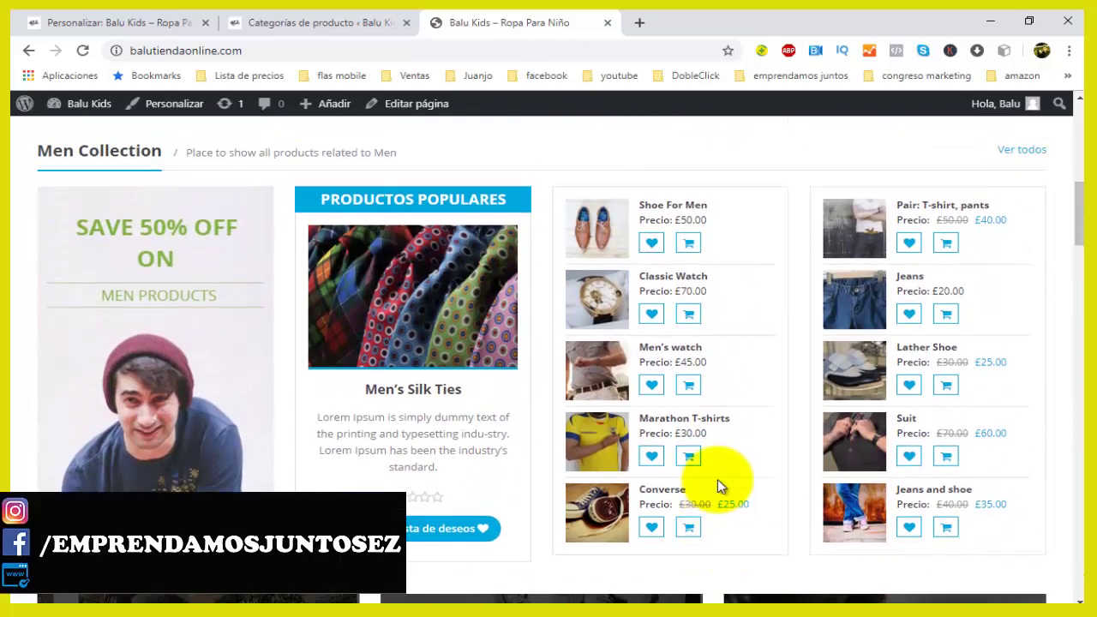
pyautogui.scroll(2, 306, 369)
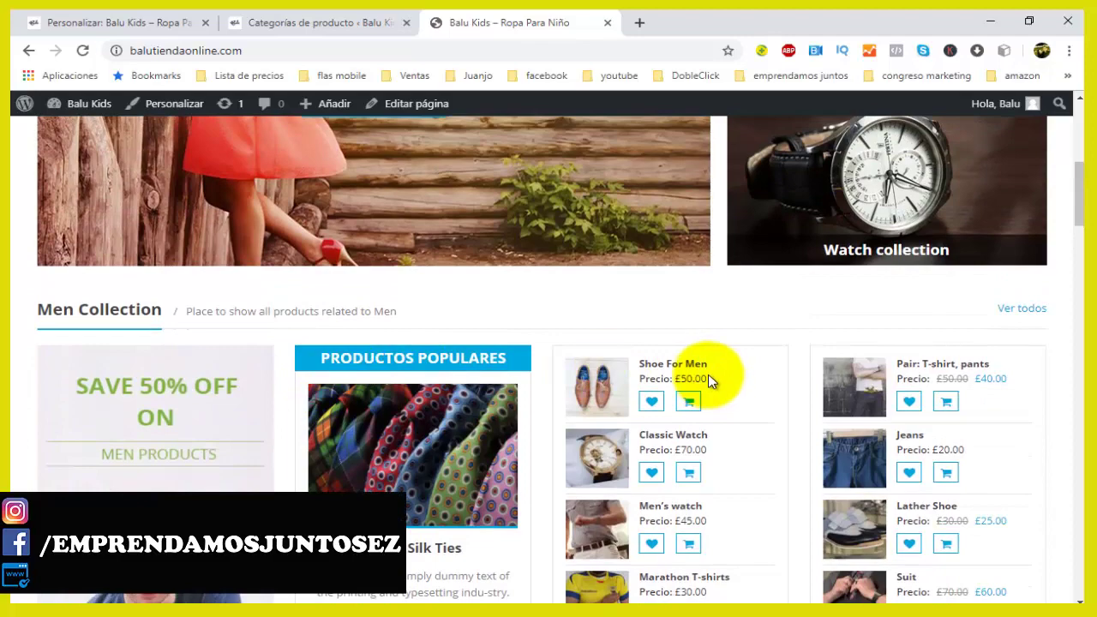
pyautogui.scroll(-3, 657, 400)
pyautogui.scroll(2, 657, 386)
pyautogui.scroll(10, 656, 400)
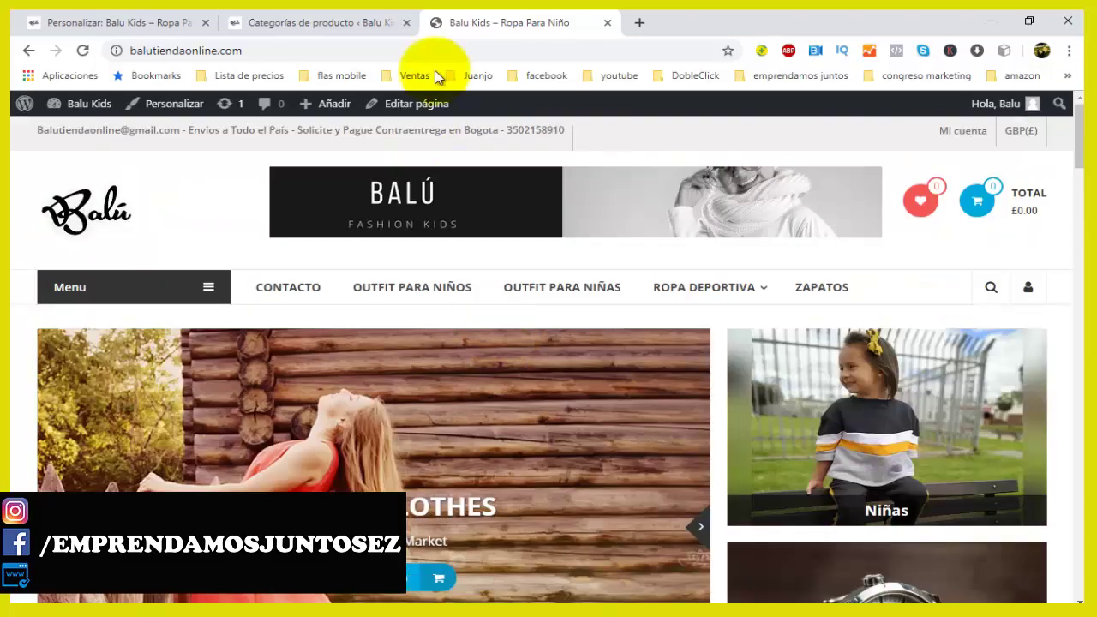
# Step: Switch to the WordPress admin, open the list of all store products and look through it
pyautogui.click(112, 21)
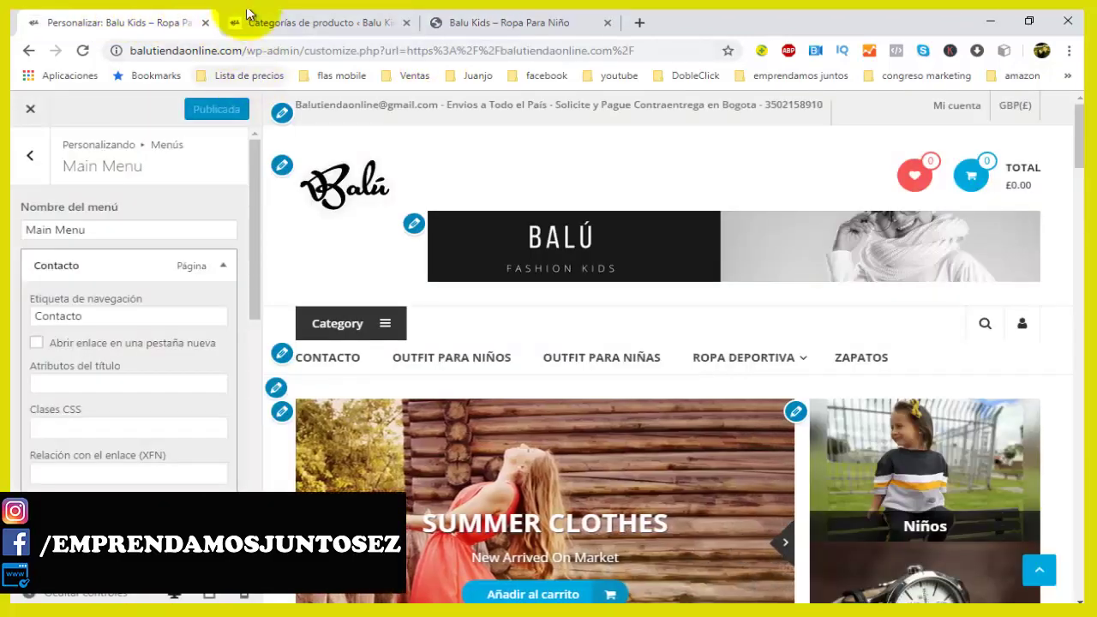
pyautogui.click(257, 20)
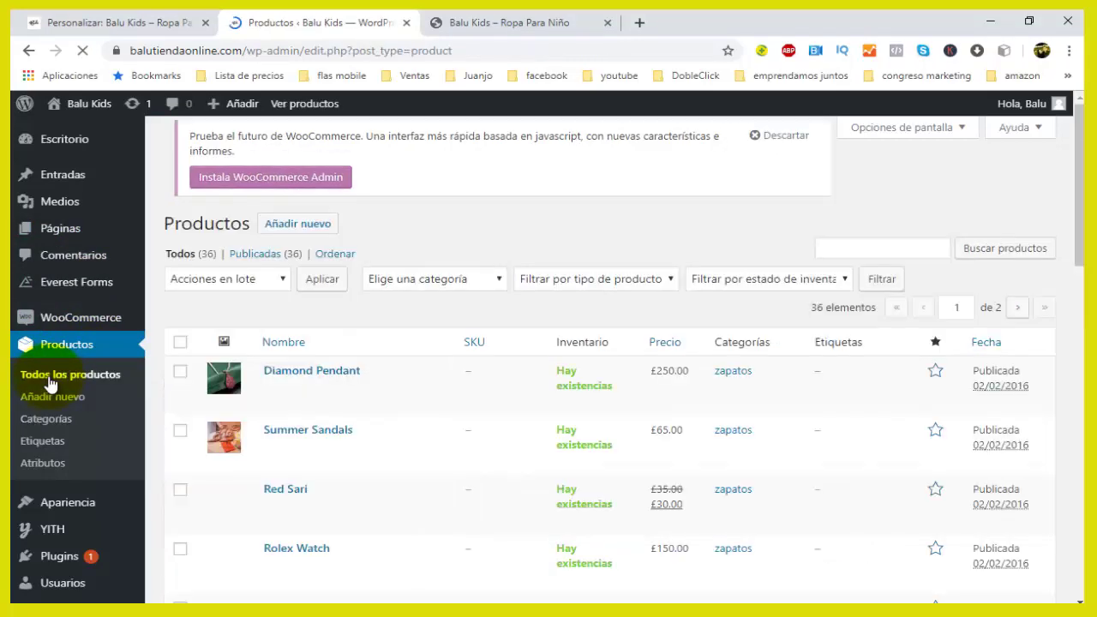
pyautogui.scroll(-15, 503, 184)
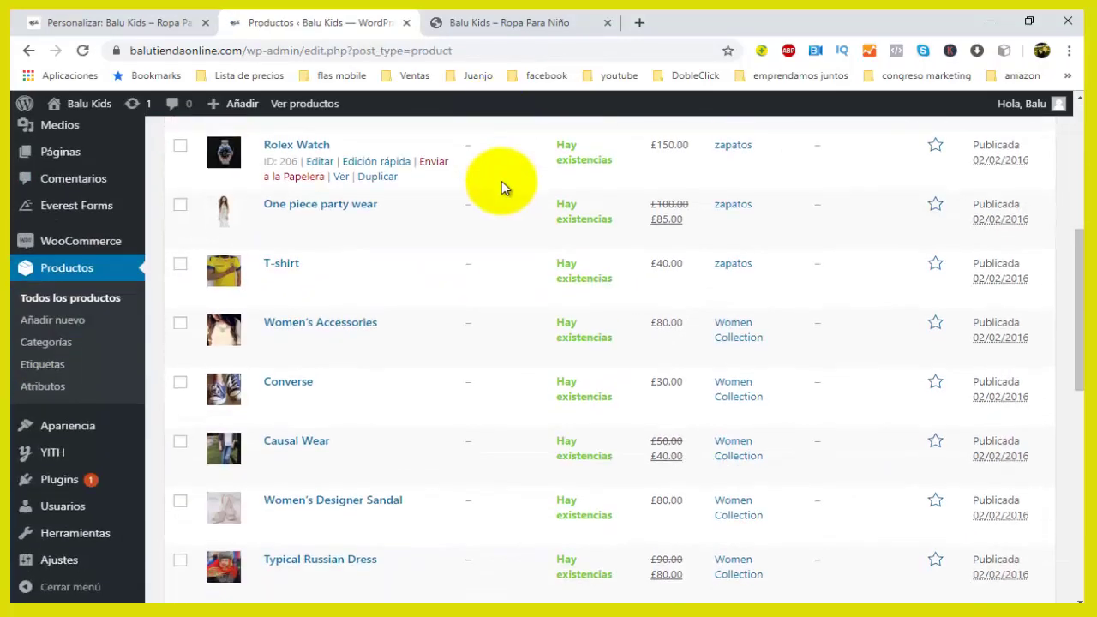
pyautogui.scroll(14, 399, 462)
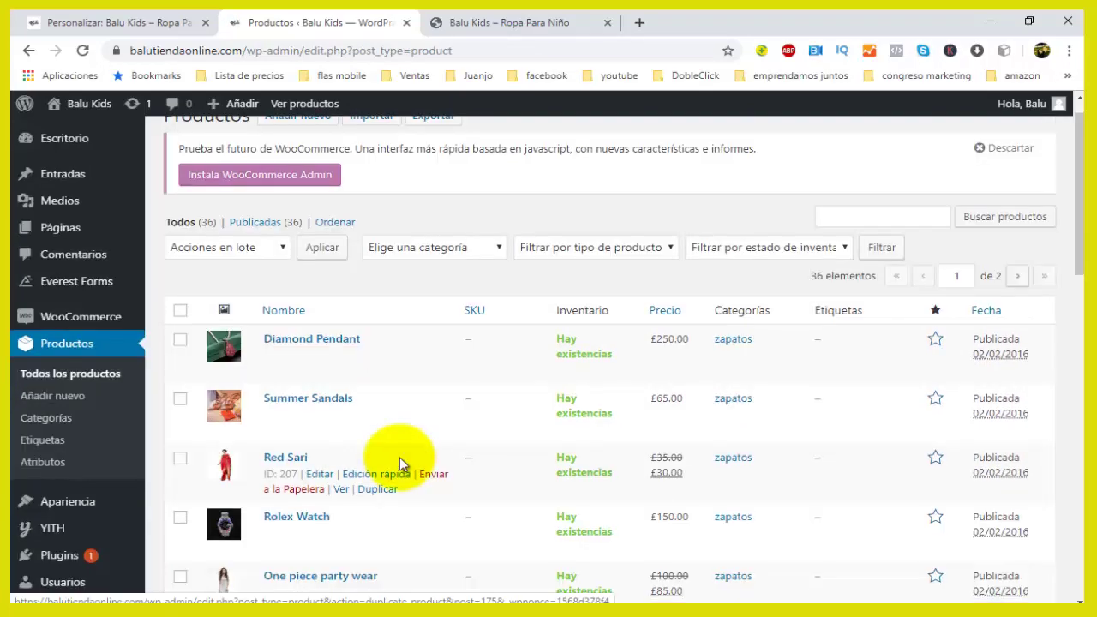
pyautogui.scroll(-2, 400, 457)
pyautogui.scroll(3, 231, 261)
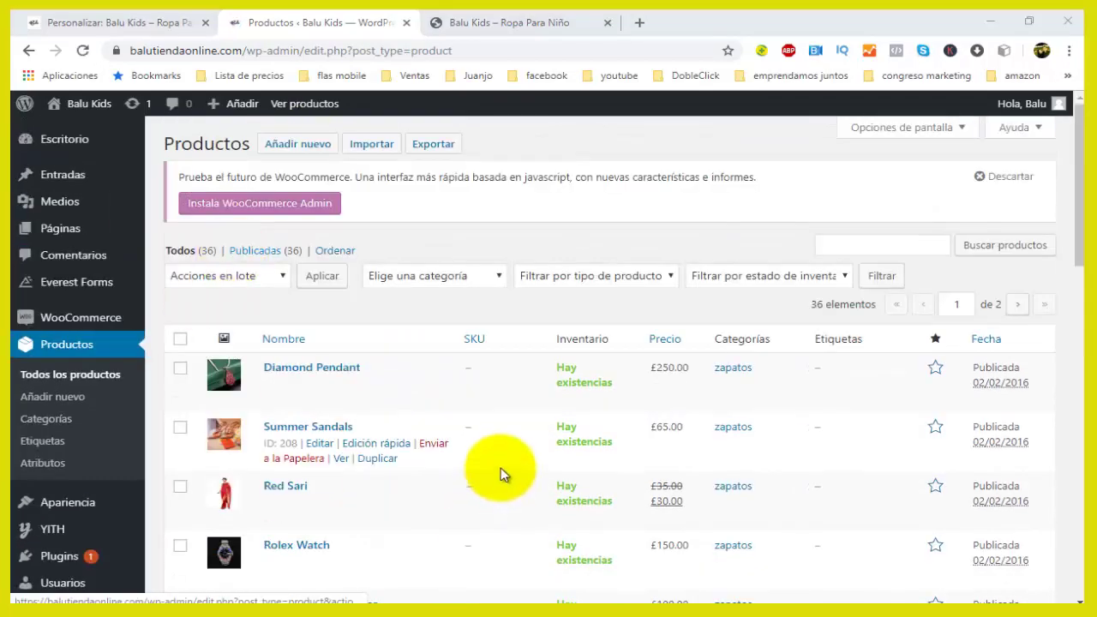
pyautogui.scroll(-1, 503, 474)
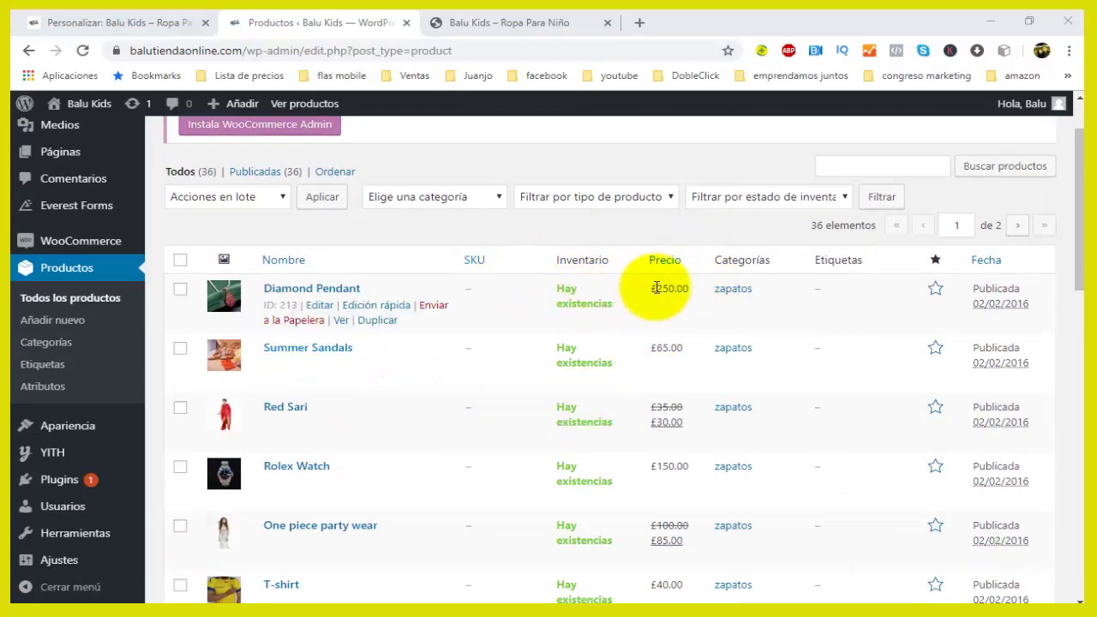
# Step: Highlight the prices of Diamond Pendant and Summer Sandals to check their currency, and dismiss the browser notification
pyautogui.moveTo(651, 291); pyautogui.dragTo(661, 291)
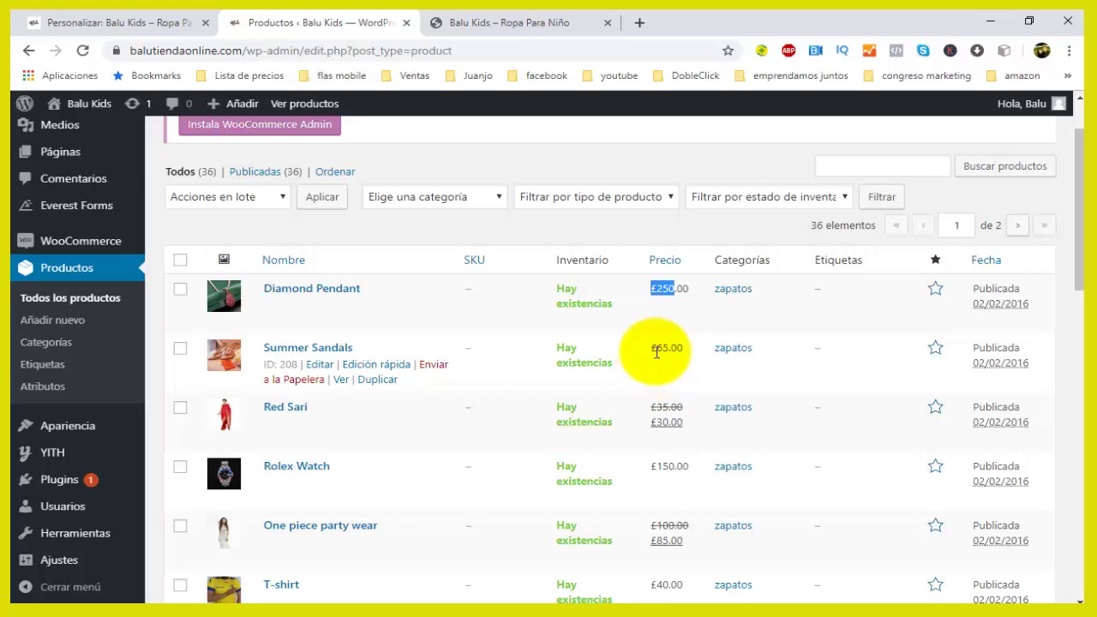
pyautogui.moveTo(666, 350); pyautogui.dragTo(669, 350)
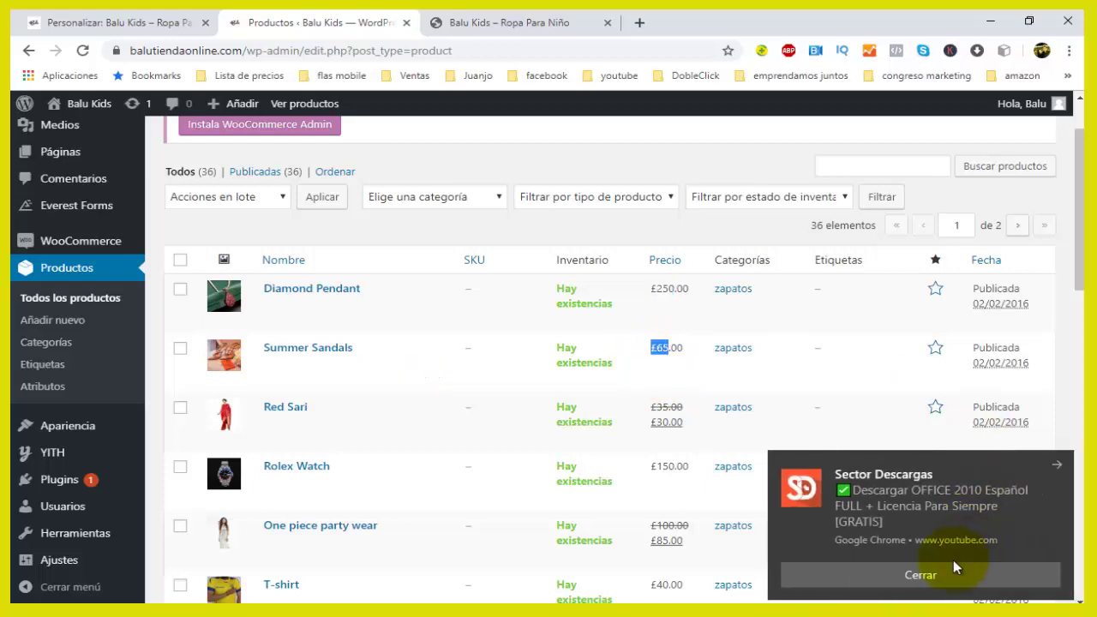
pyautogui.click(963, 566)
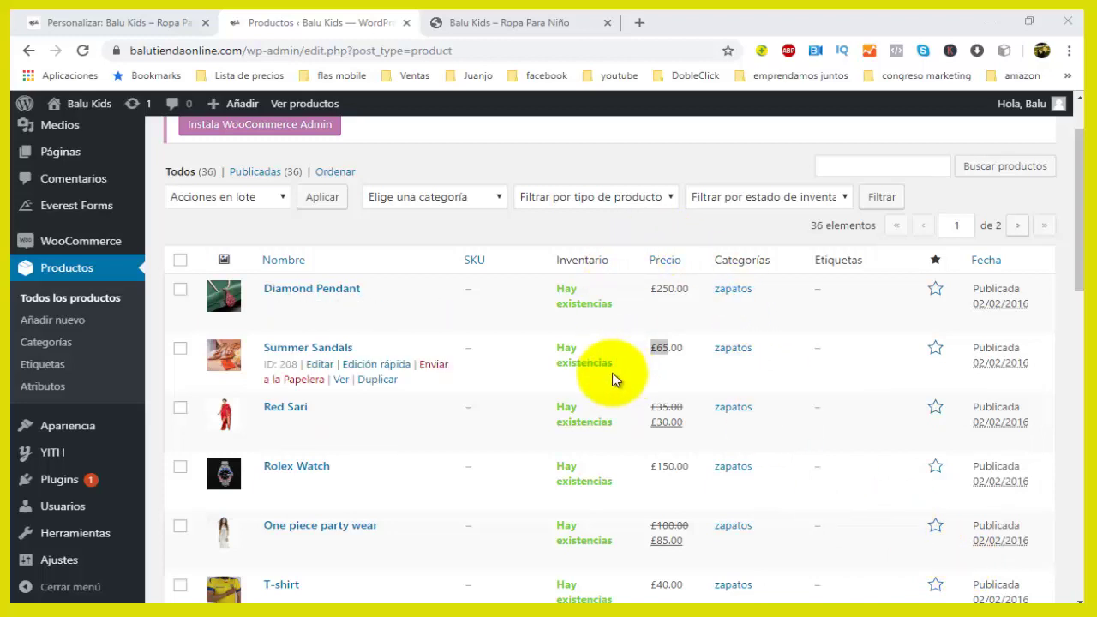
# Step: Open the general WooCommerce settings and set the store address's country/region to Colombia
pyautogui.click(86, 248)
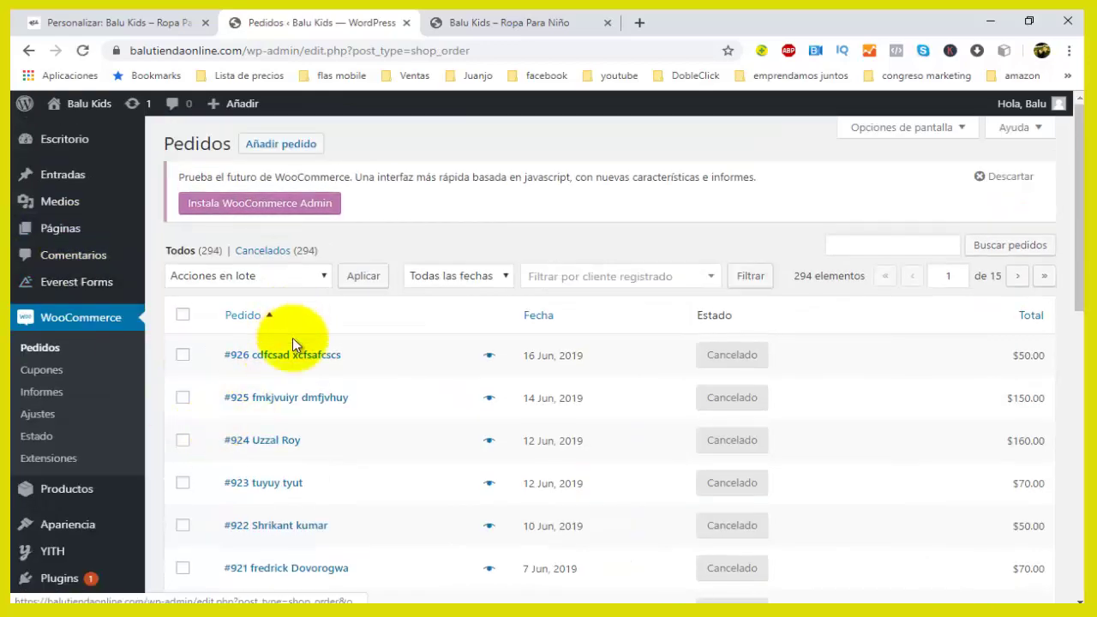
pyautogui.scroll(-1, 293, 337)
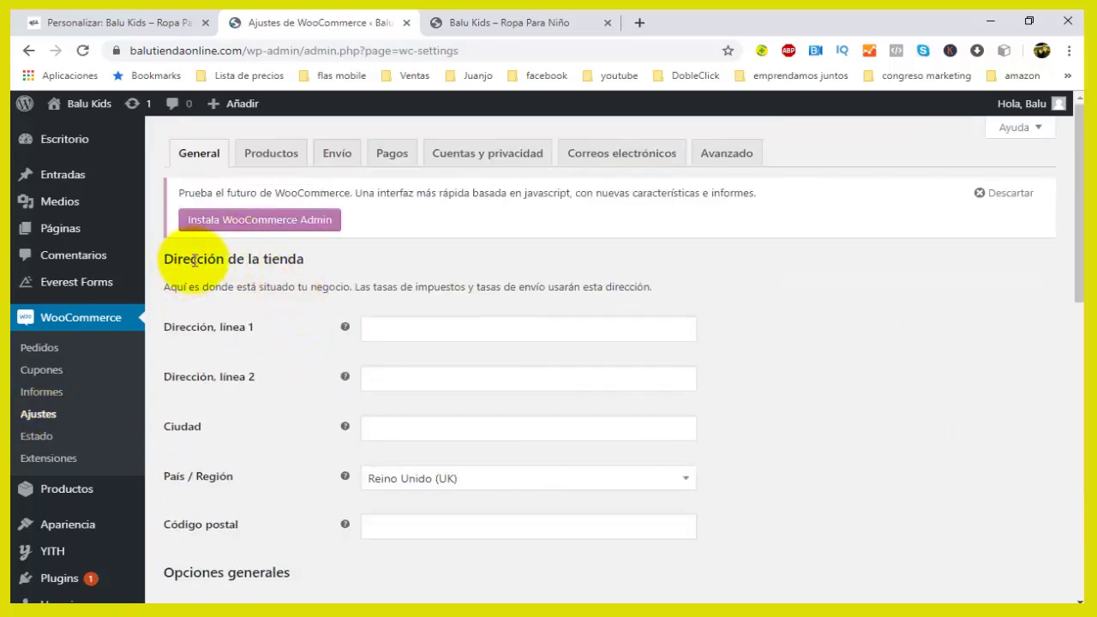
pyautogui.scroll(-1, 353, 403)
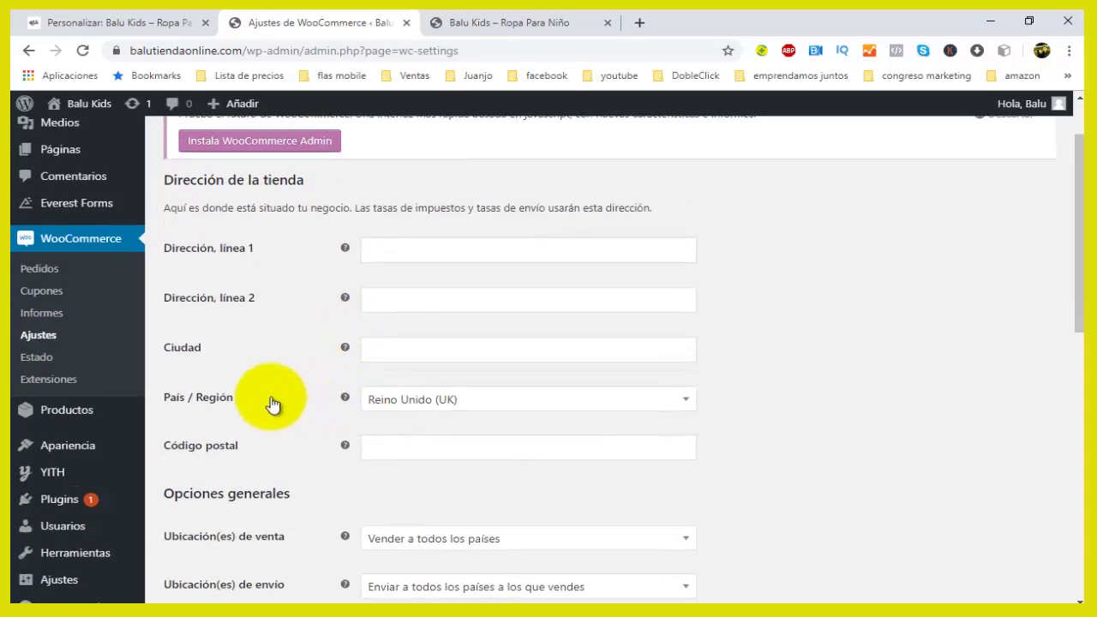
pyautogui.click(507, 411)
pyautogui.click(531, 408)
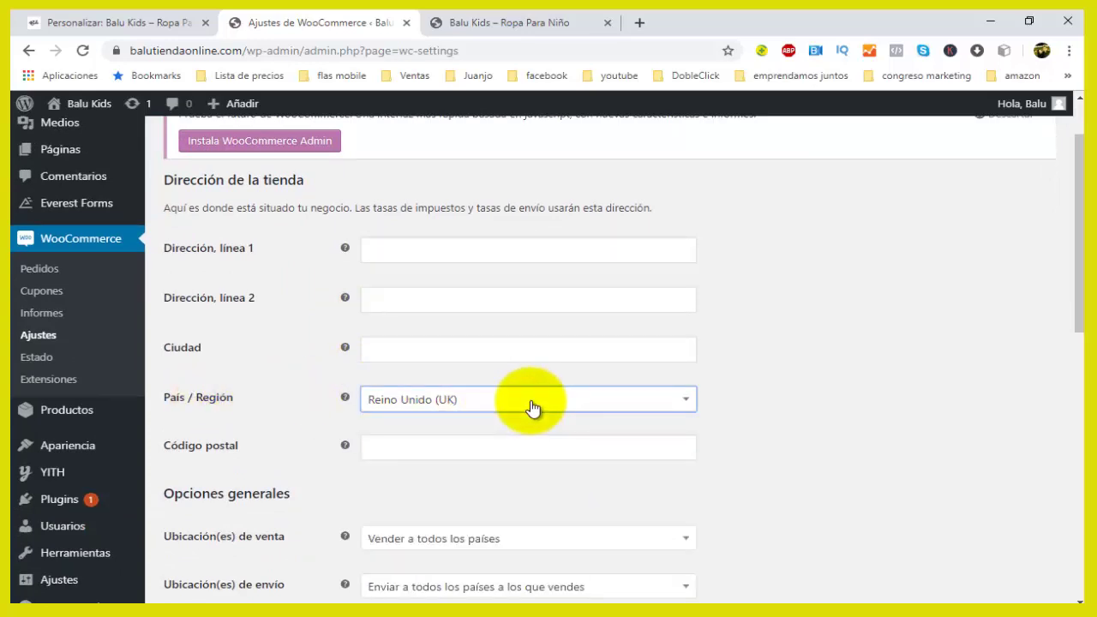
pyautogui.click(531, 408)
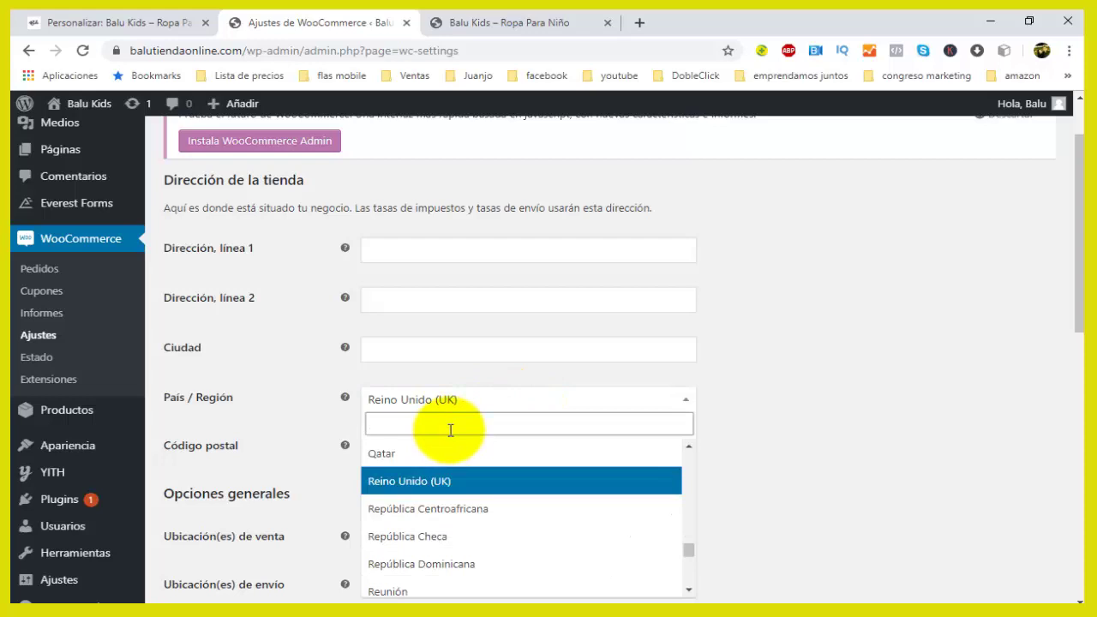
pyautogui.write('colom')
pyautogui.click(424, 450)
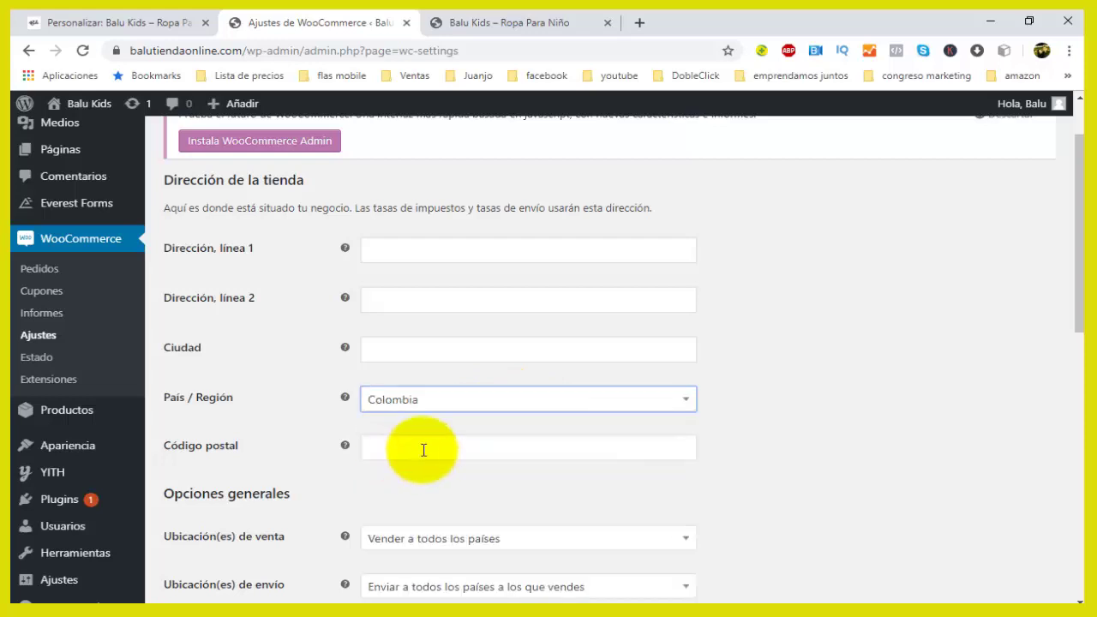
# Step: Restrict the selling locations to specific countries and choose Colombia as the only country sold to
pyautogui.scroll(-3, 437, 442)
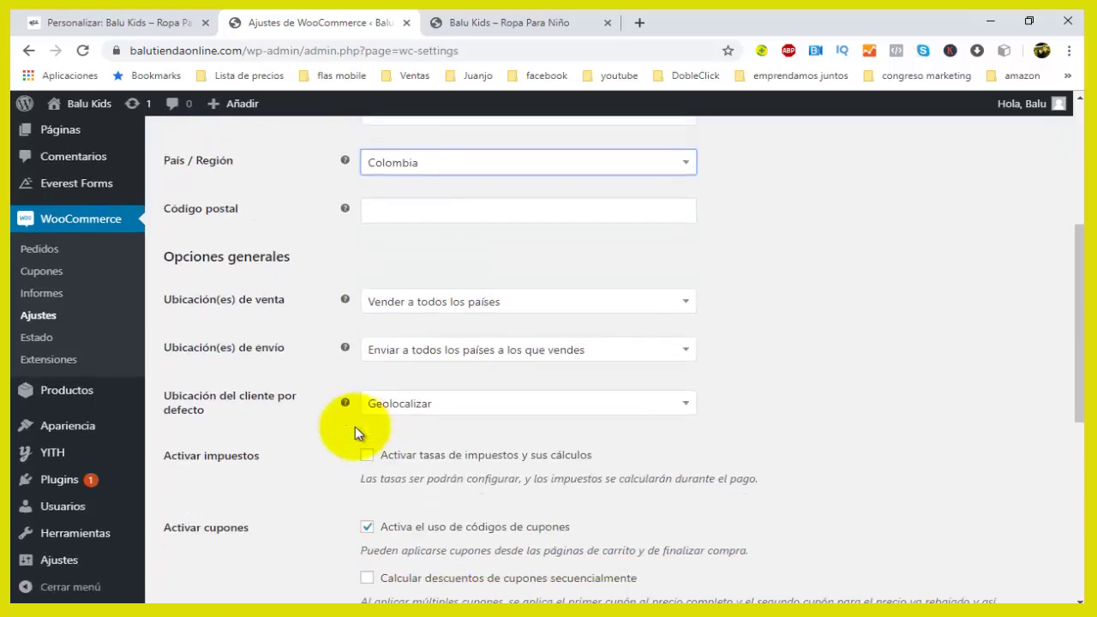
pyautogui.scroll(1, 355, 426)
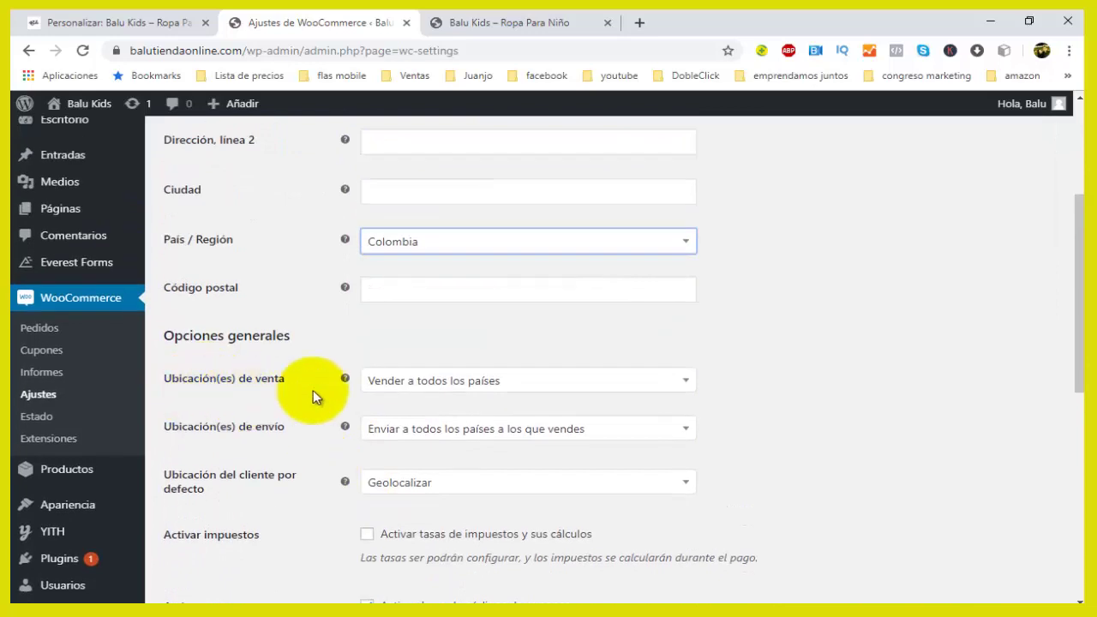
pyautogui.click(420, 386)
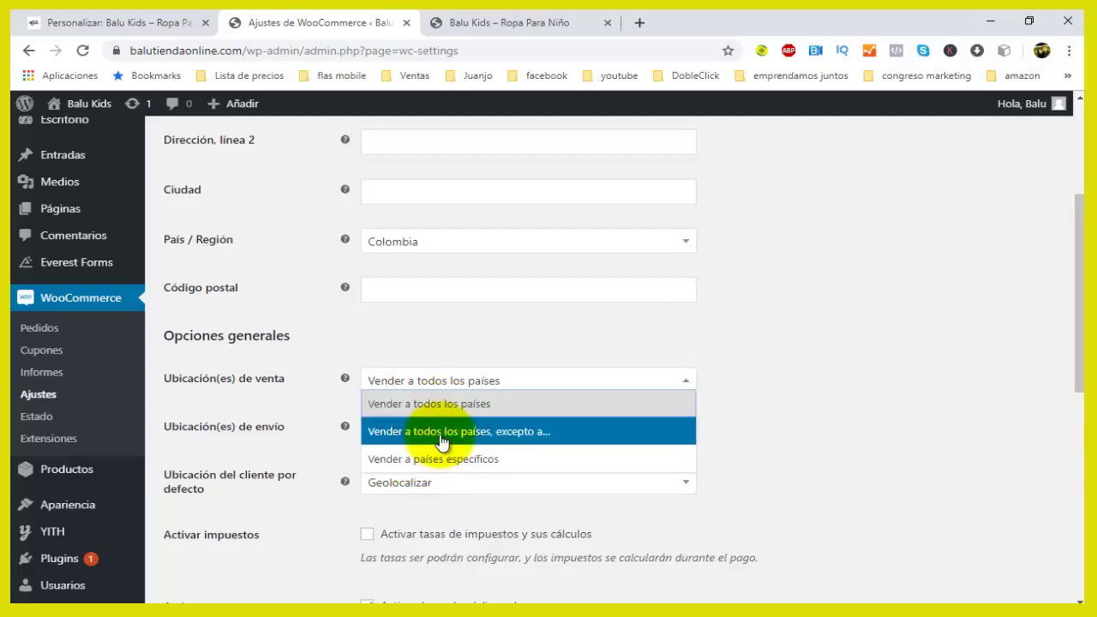
pyautogui.click(445, 461)
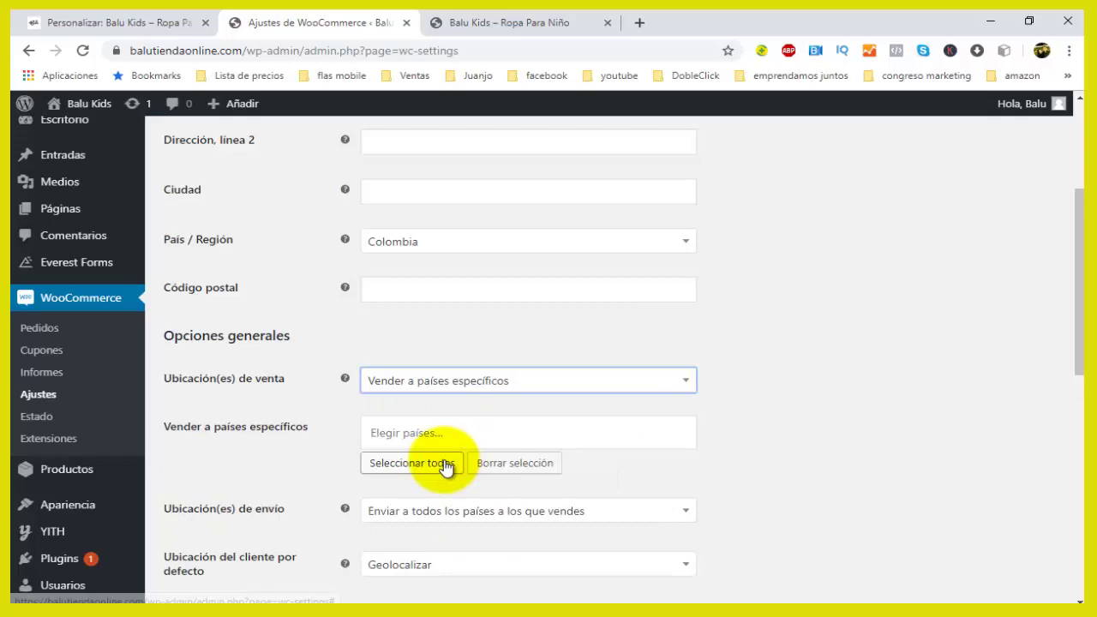
pyautogui.click(408, 436)
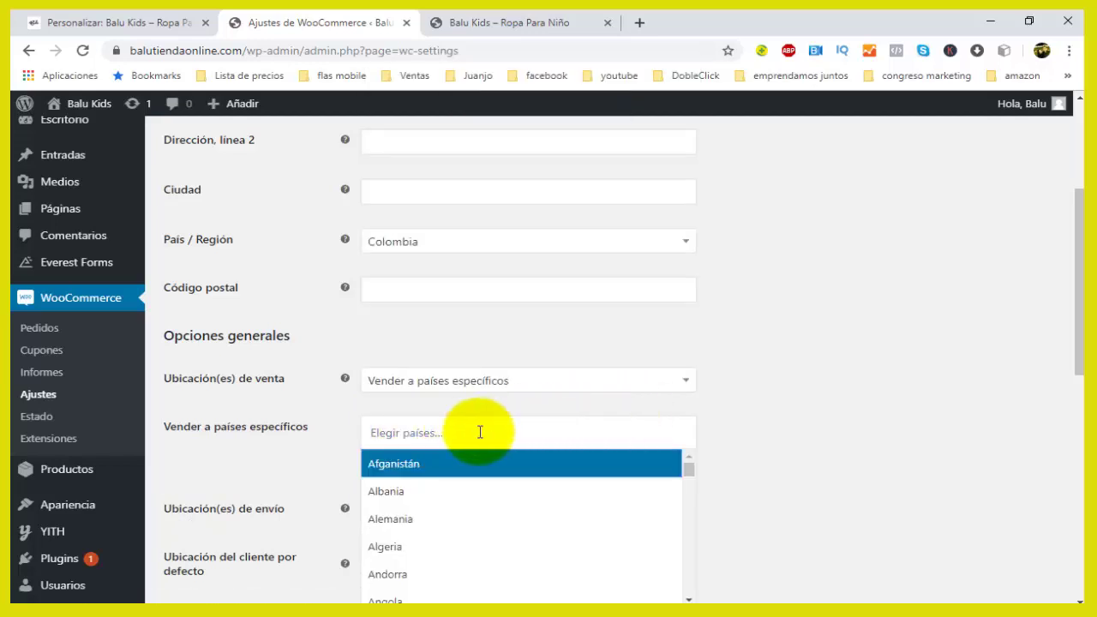
pyautogui.click(480, 431)
pyautogui.write('c')
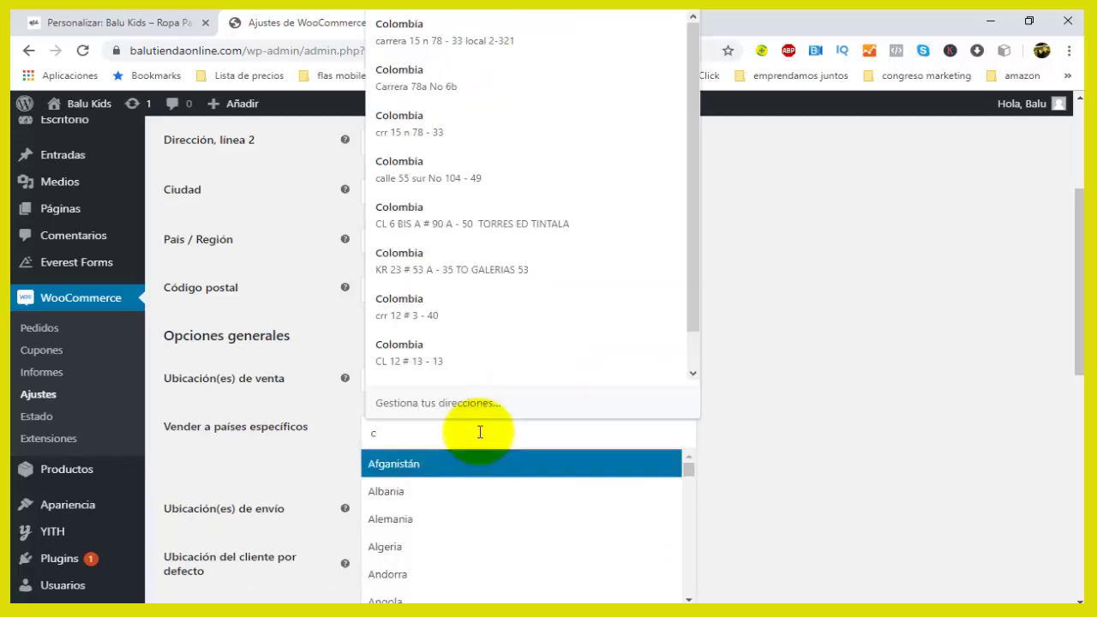
pyautogui.write('olom')
pyautogui.click(410, 464)
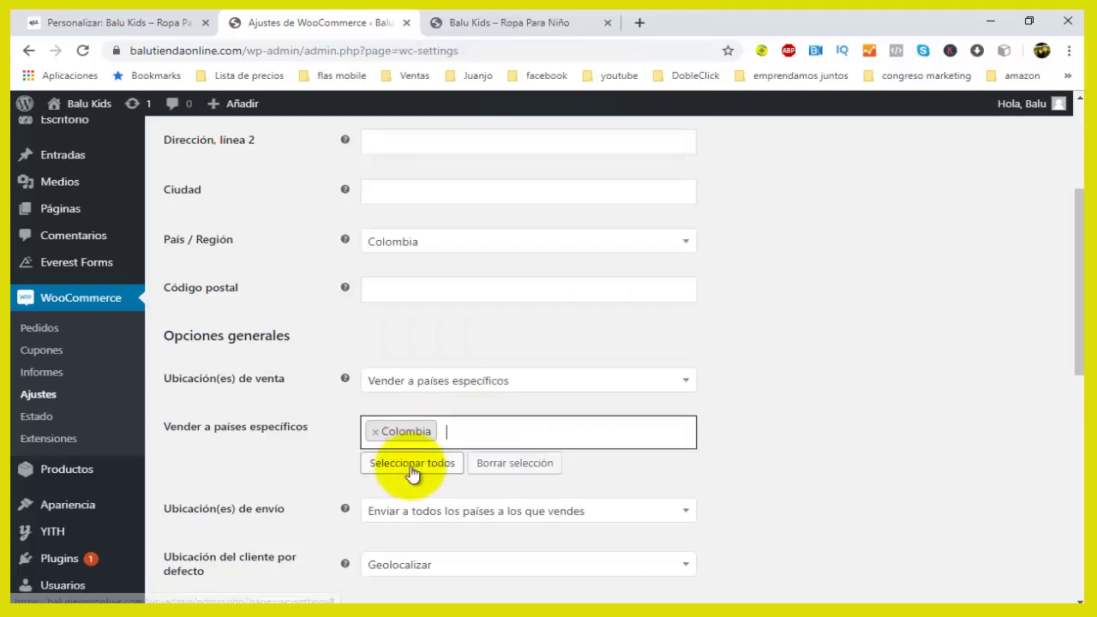
# Step: Review the available shipping location options without changing the current selection
pyautogui.scroll(-2, 751, 377)
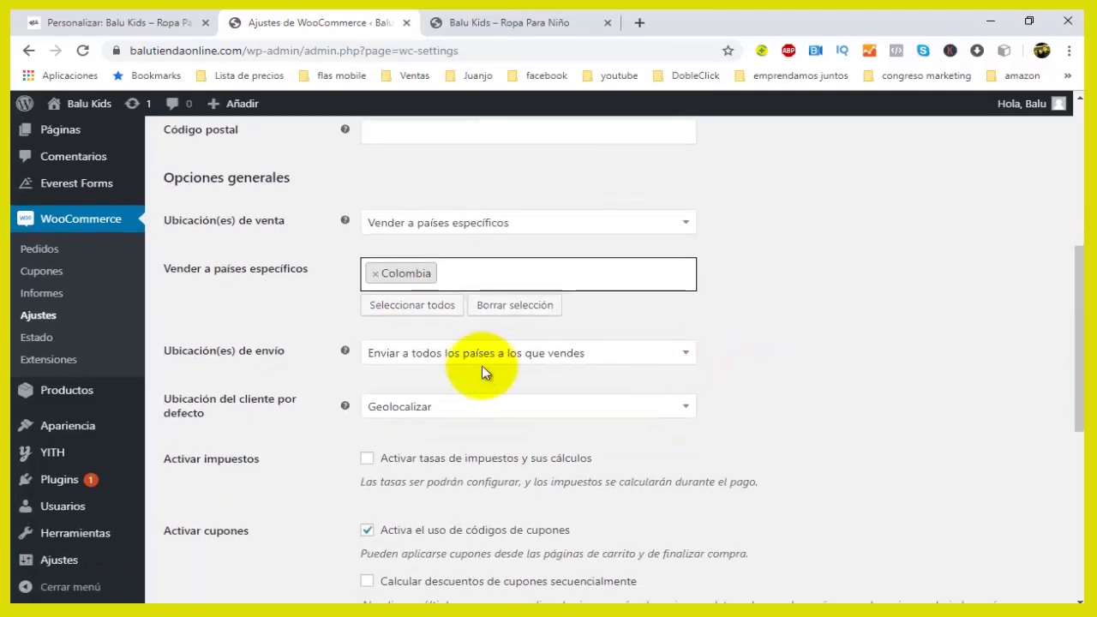
pyautogui.click(558, 361)
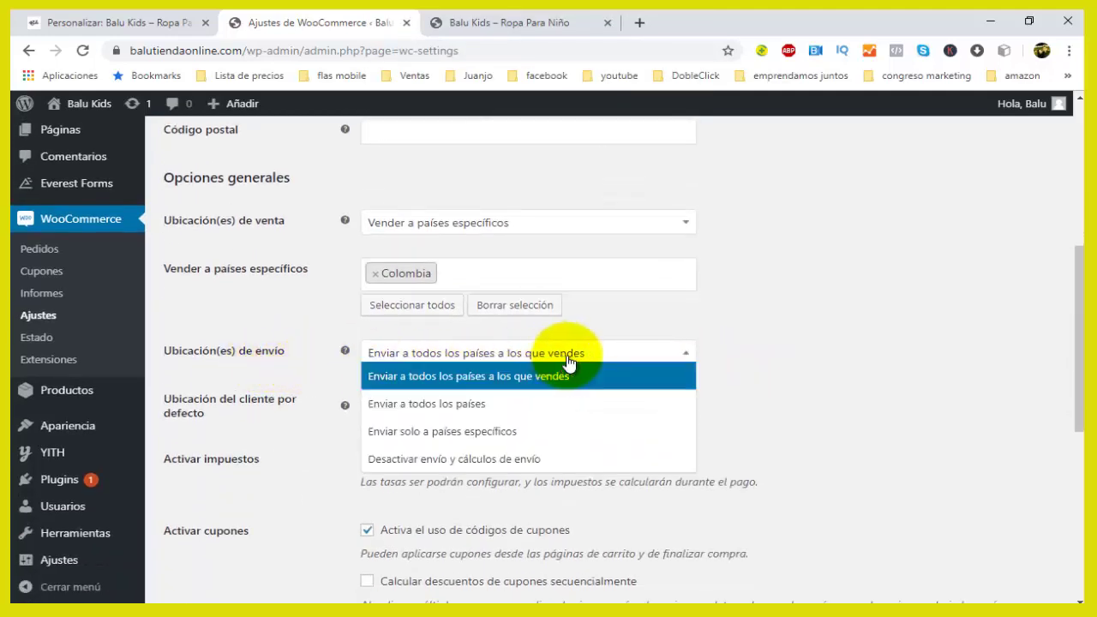
pyautogui.click(797, 311)
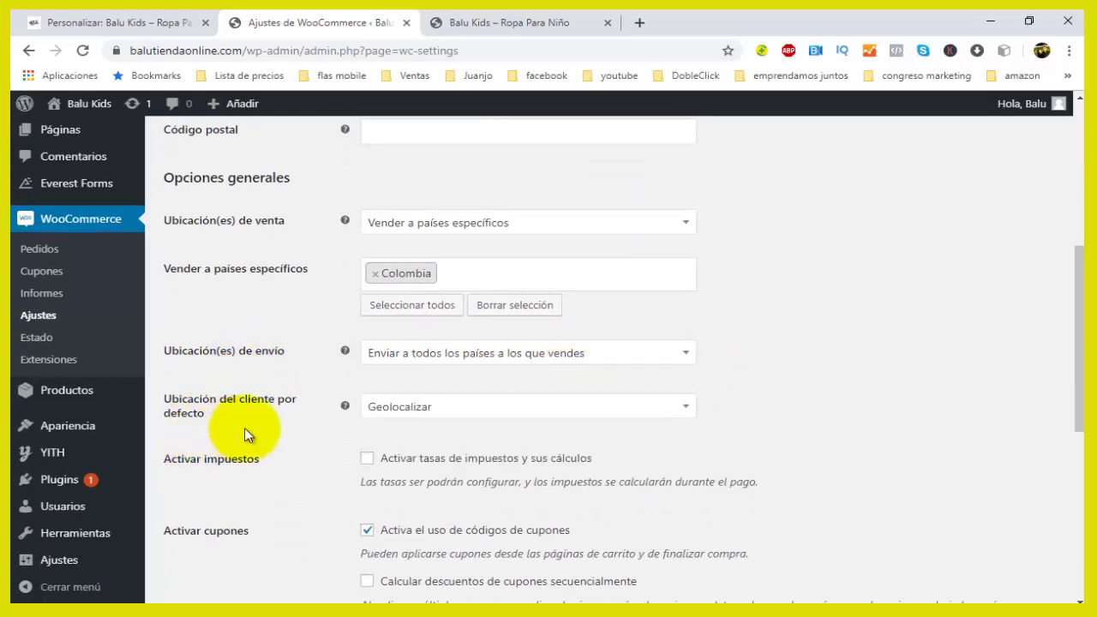
# Step: Set the store currency to Peso colombiano ($)
pyautogui.scroll(-4, 346, 414)
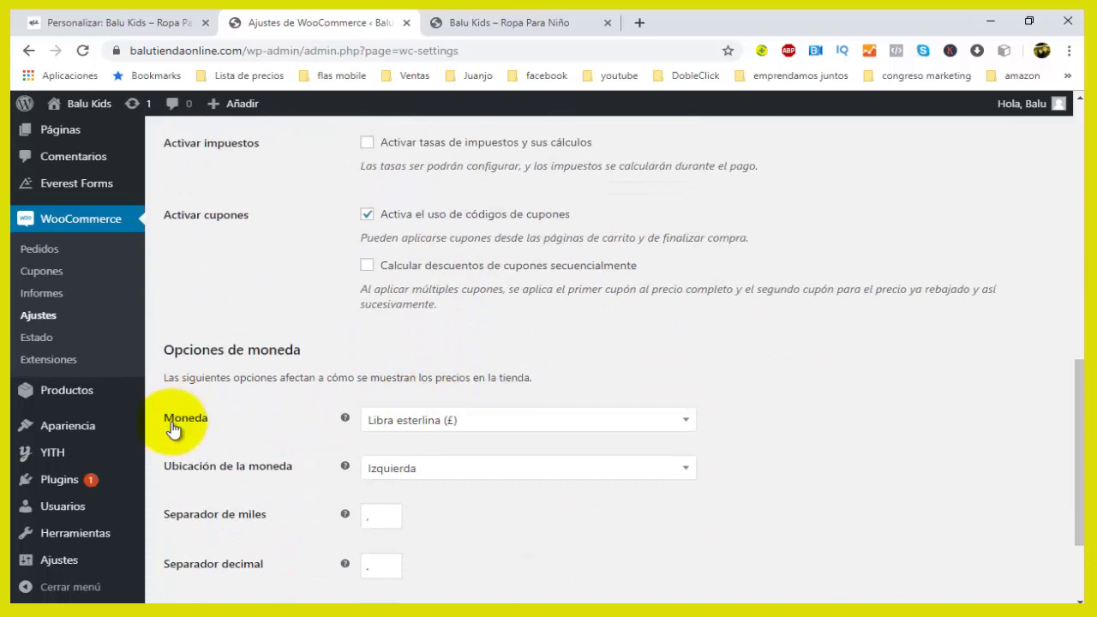
pyautogui.click(486, 431)
pyautogui.scroll(1, 420, 331)
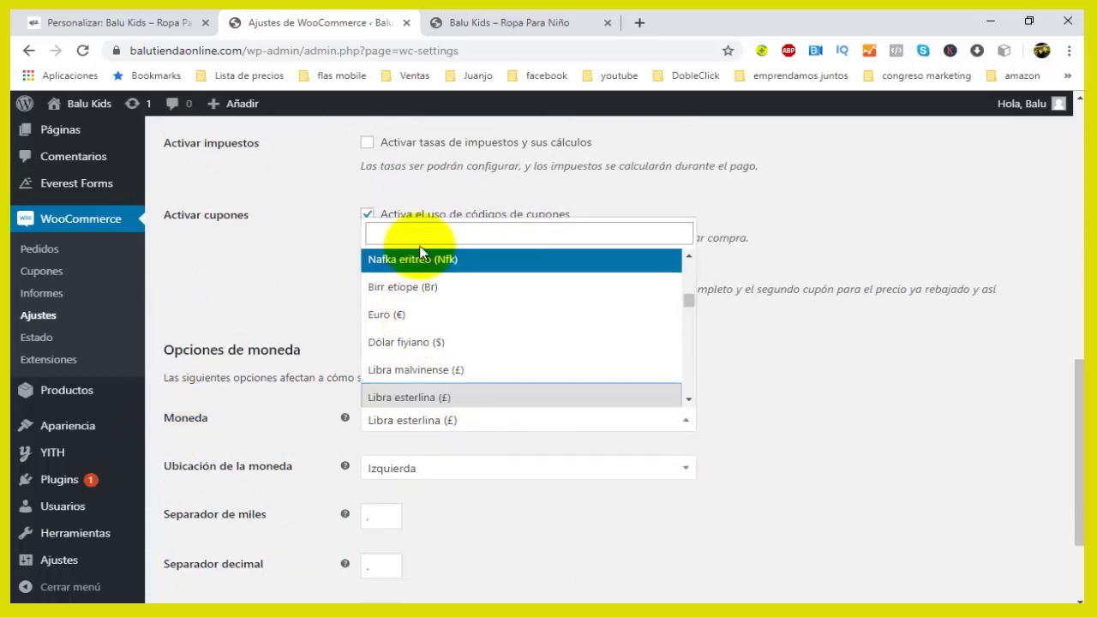
pyautogui.write('cop')
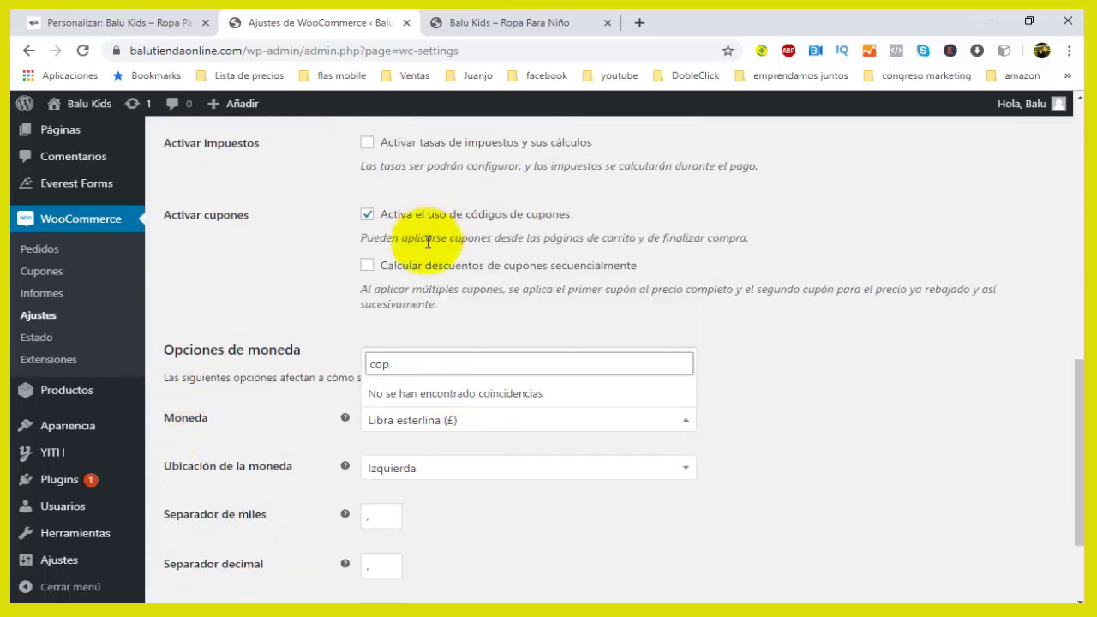
pyautogui.press('BackSpace')
pyautogui.write('l')
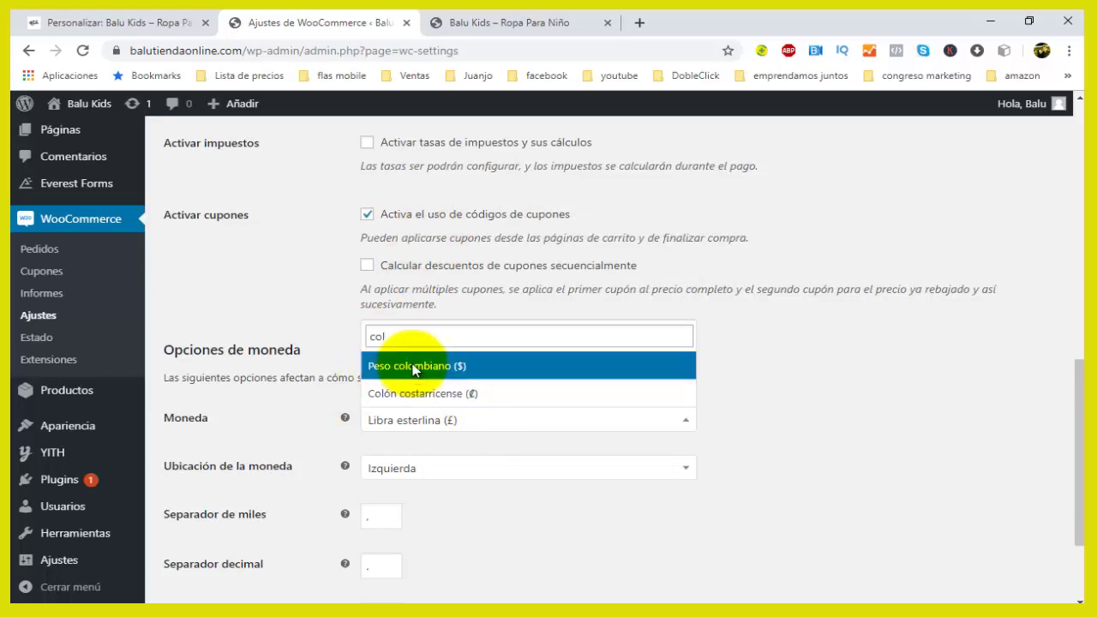
pyautogui.click(414, 369)
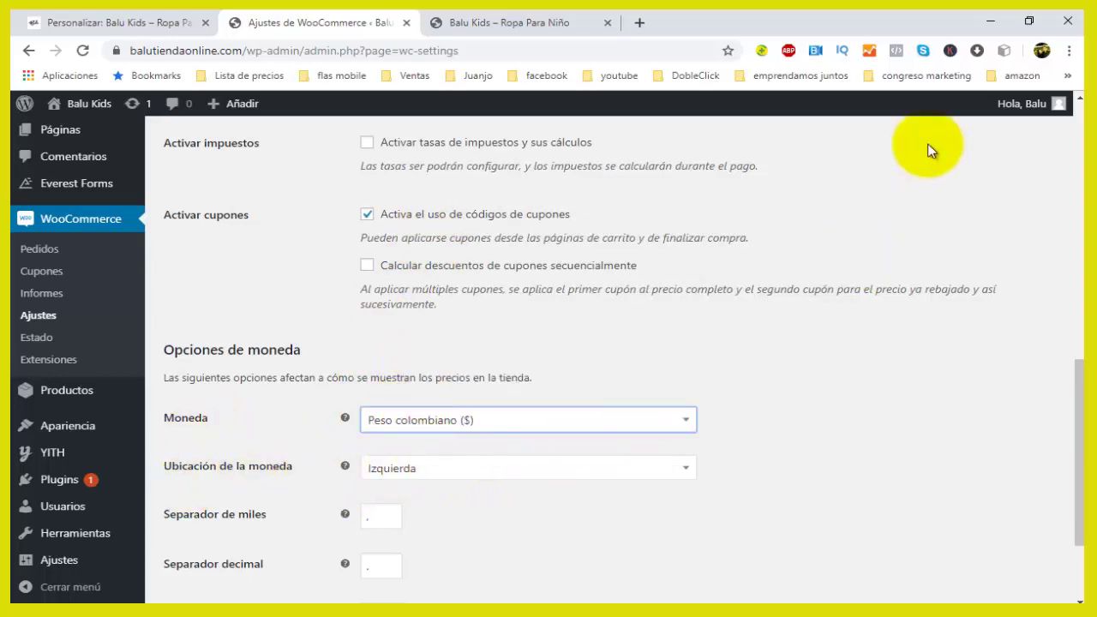
# Step: Set the currency position to Izquierda and save the general WooCommerce settings
pyautogui.scroll(-1, 486, 392)
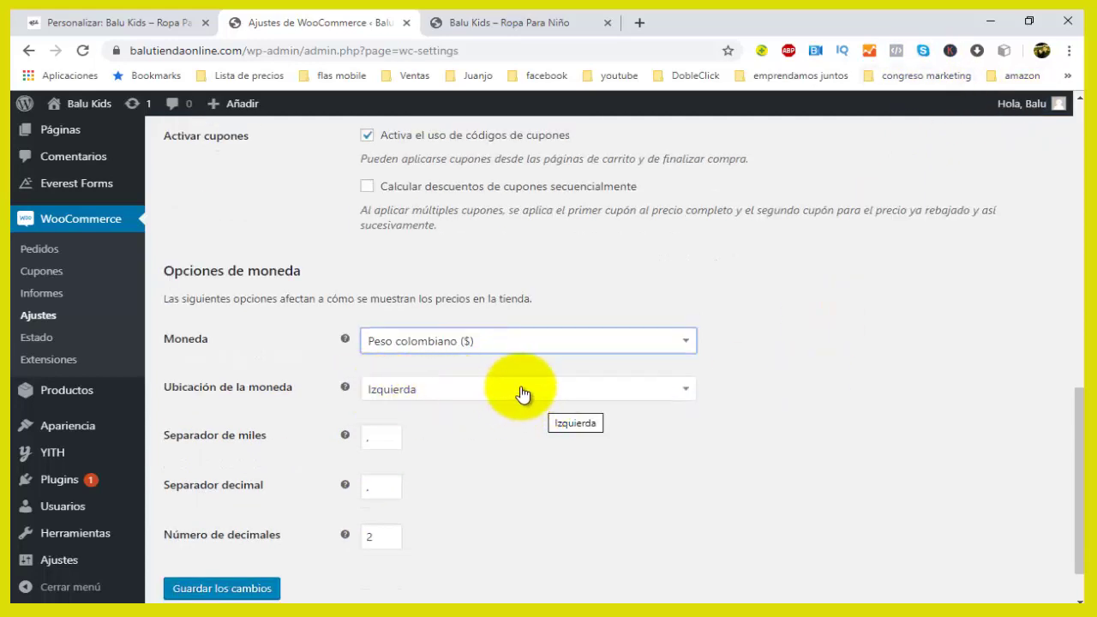
pyautogui.click(521, 392)
pyautogui.click(514, 409)
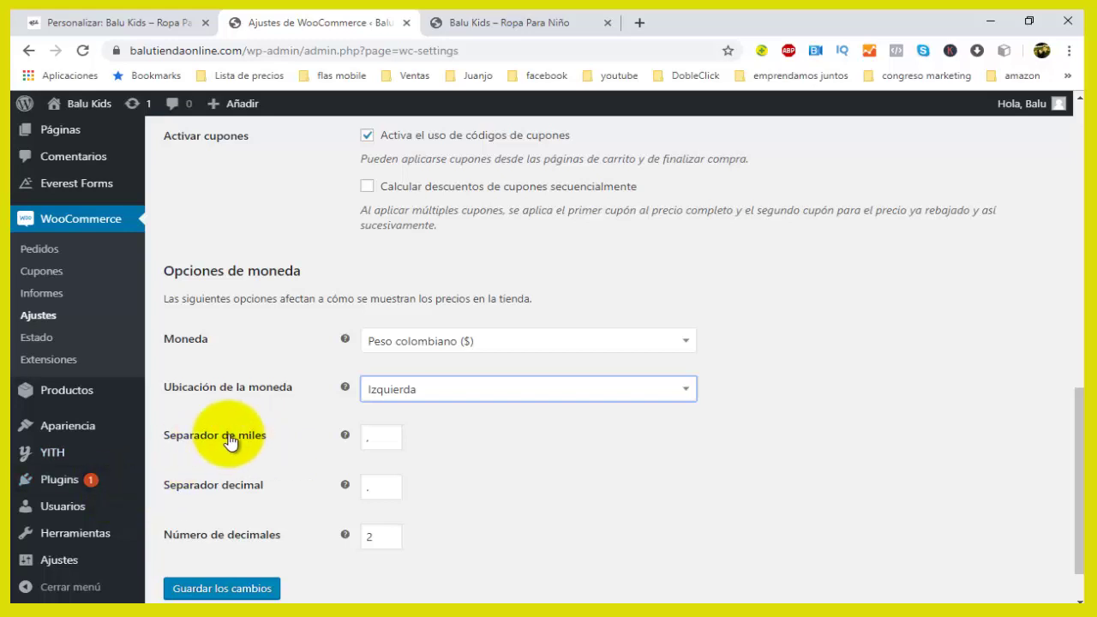
pyautogui.scroll(-1, 423, 478)
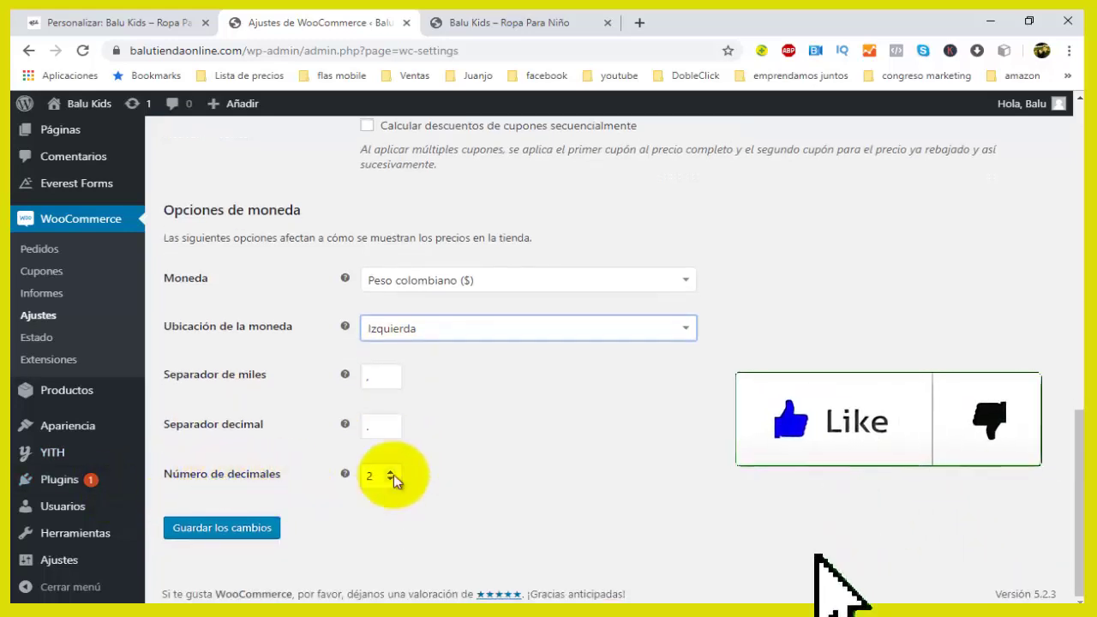
pyautogui.click(222, 533)
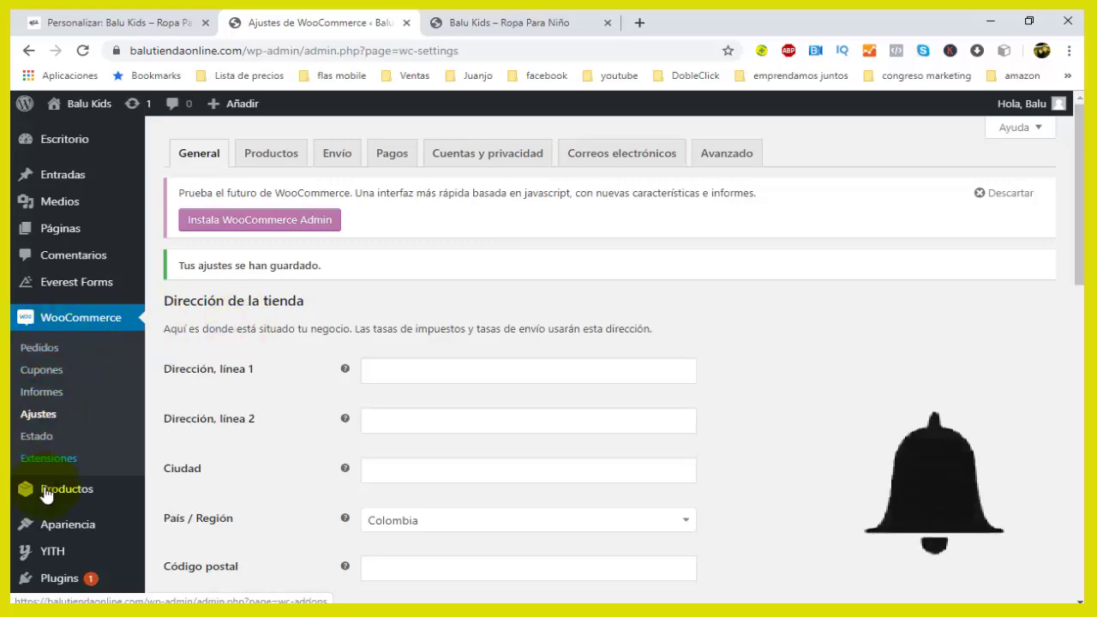
# Step: Look through the list of all products and open a blank form for adding a new product
pyautogui.click(203, 495)
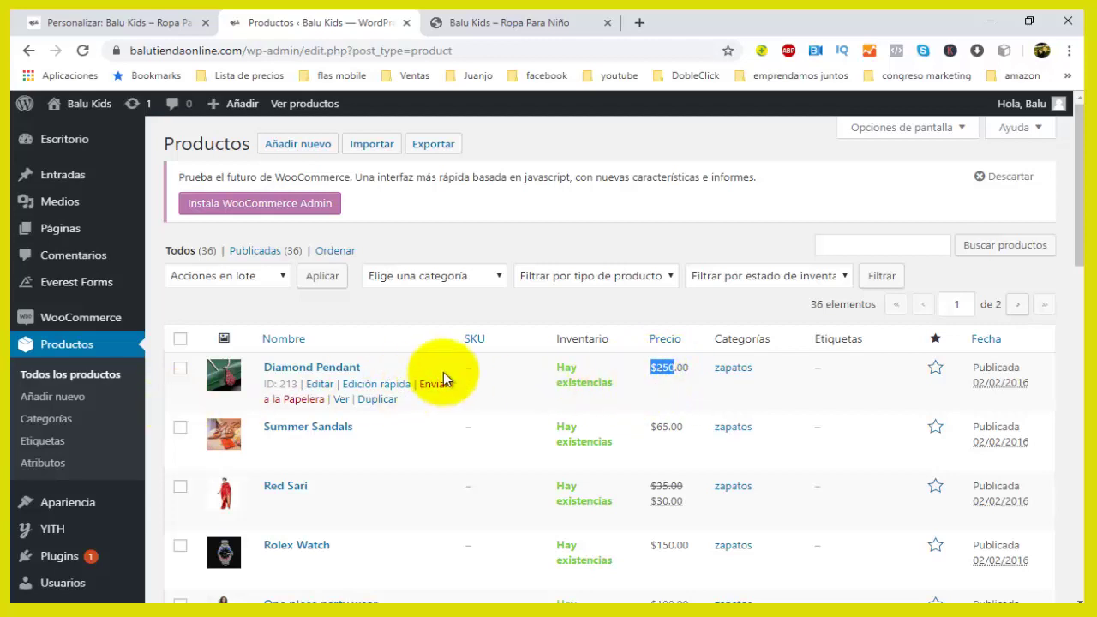
pyautogui.scroll(-2, 427, 389)
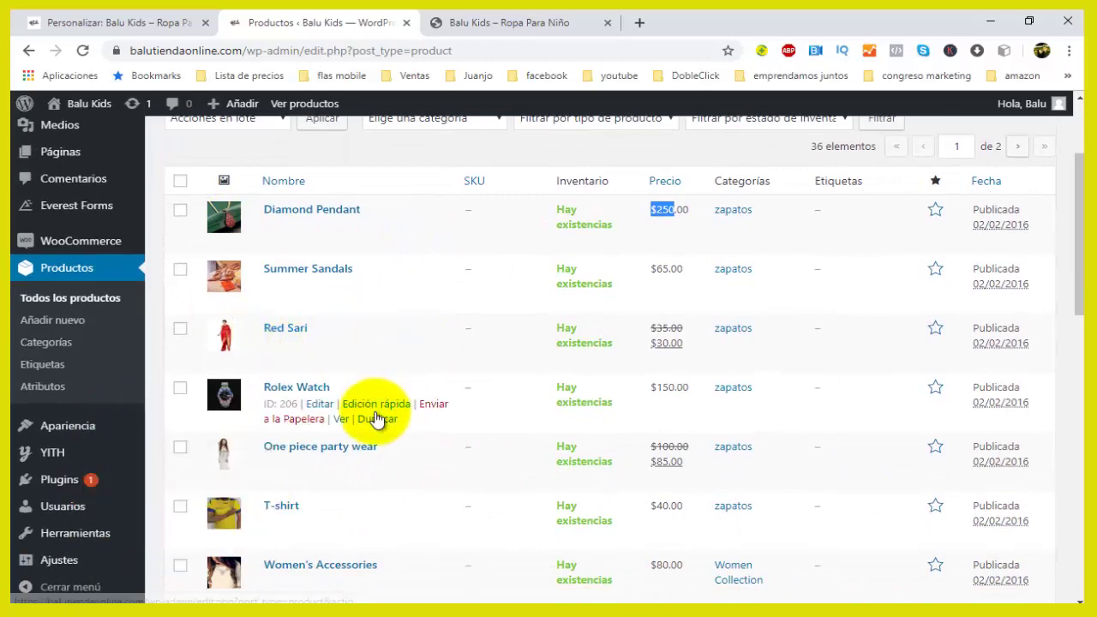
pyautogui.scroll(2, 377, 416)
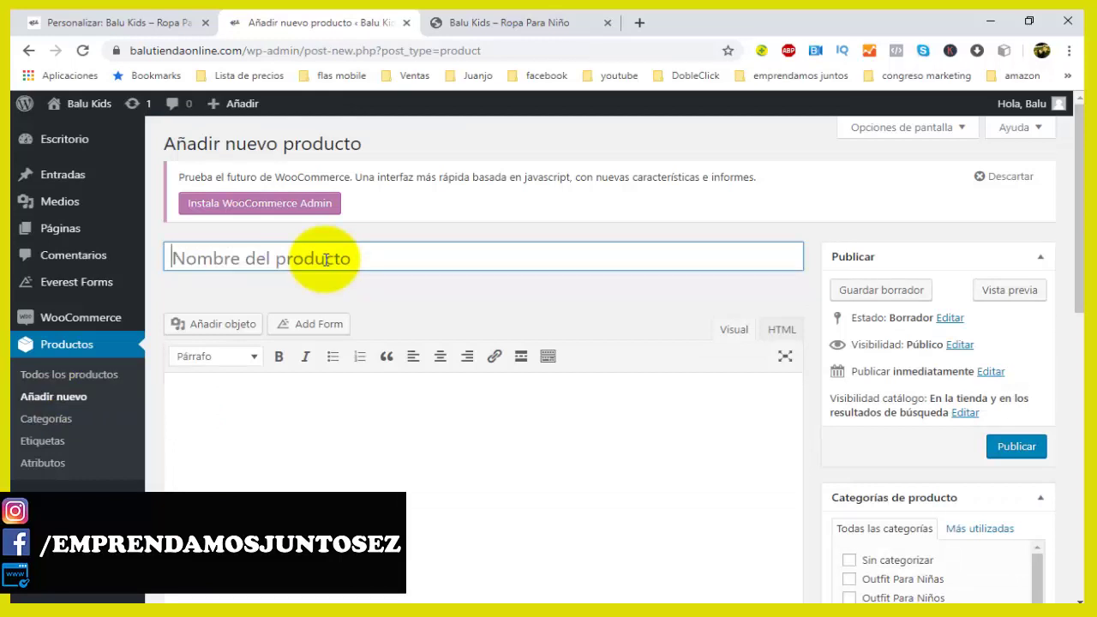
# Step: Name the new product "Sudadera Roja Para Niño"
pyautogui.write('Sudadera Roja Par')
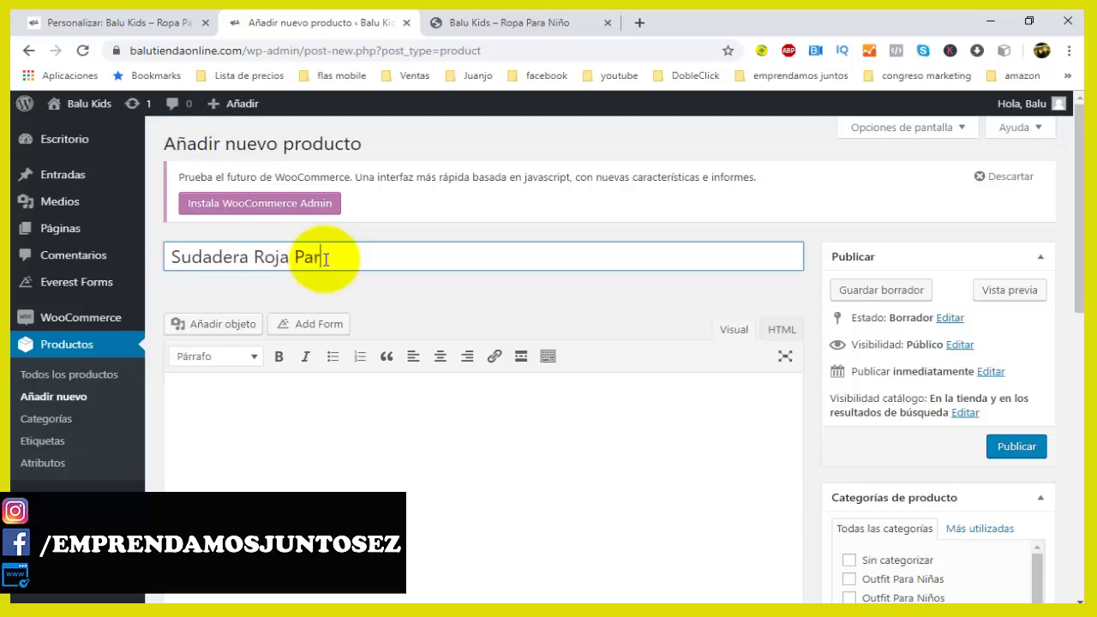
pyautogui.press('BackSpace')
pyautogui.press('BackSpace')
pyautogui.press('BackSpace')
pyautogui.press('BackSpace')
pyautogui.press('BackSpace')
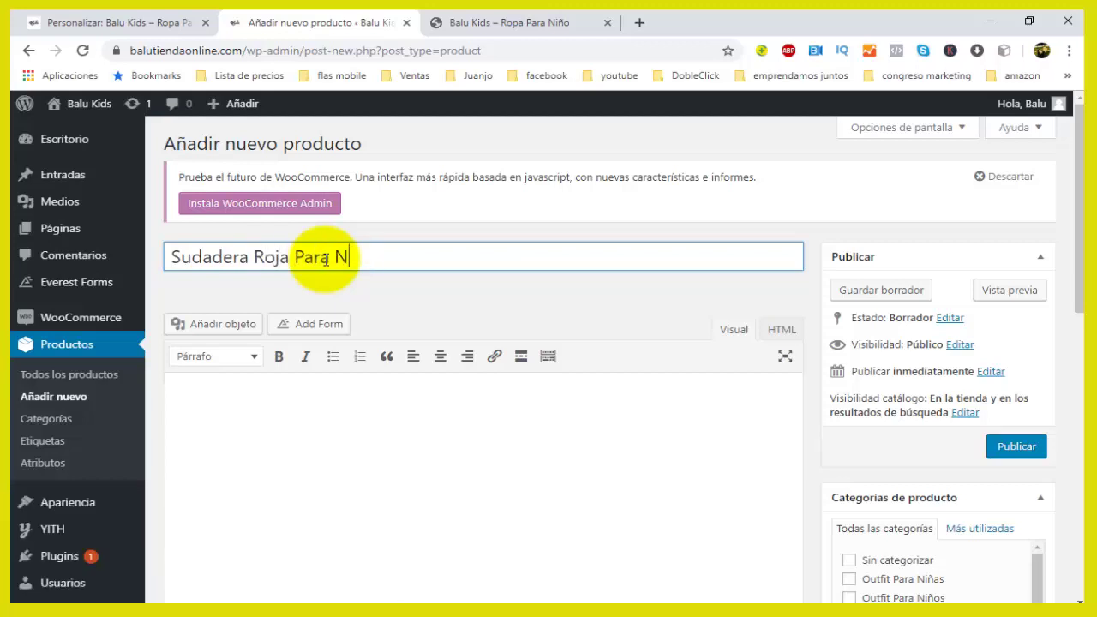
# Step: Write the product's main description as "Hermosa Sudadera Roja Para Niño ideal Para Hacer Deporte"
pyautogui.click(335, 397)
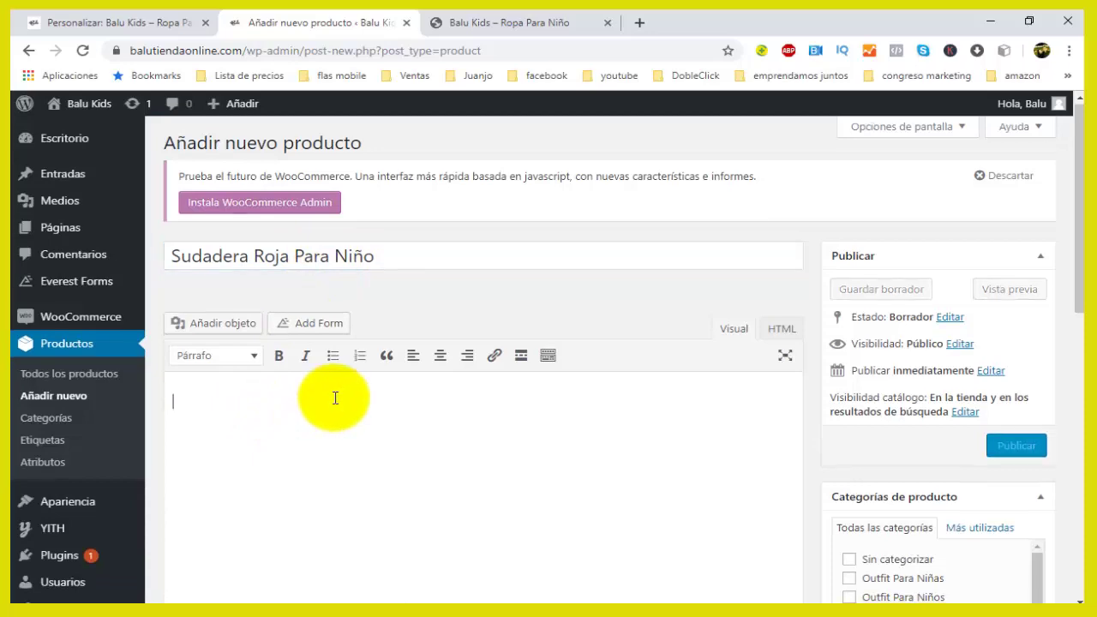
pyautogui.scroll(-2, 334, 398)
pyautogui.scroll(-2, 335, 397)
pyautogui.scroll(3, 336, 397)
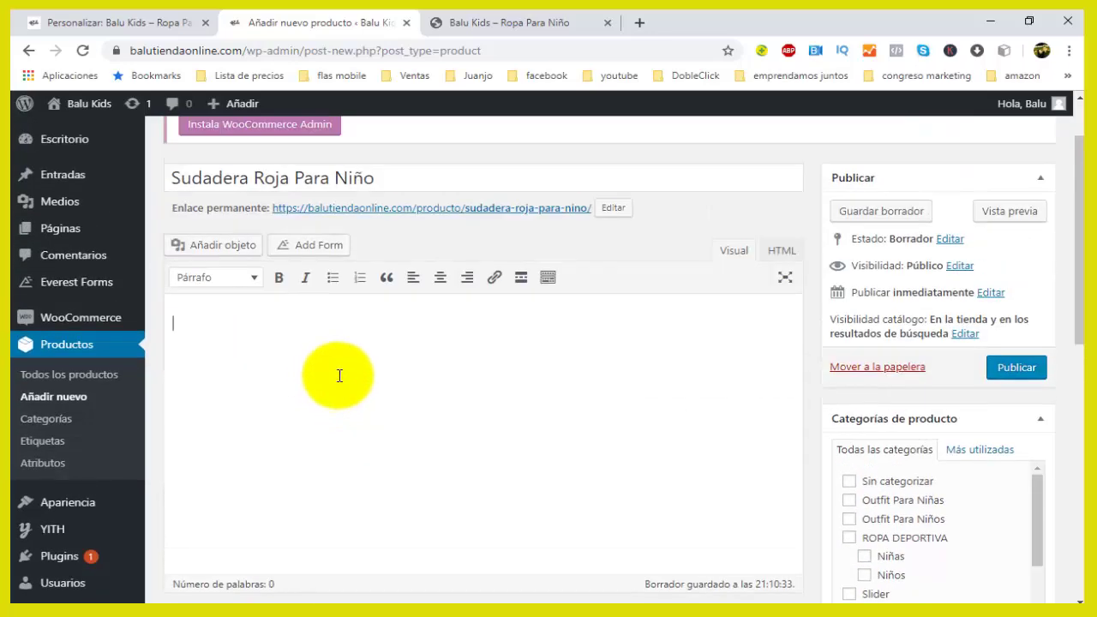
pyautogui.scroll(-1, 409, 363)
pyautogui.scroll(1, 246, 323)
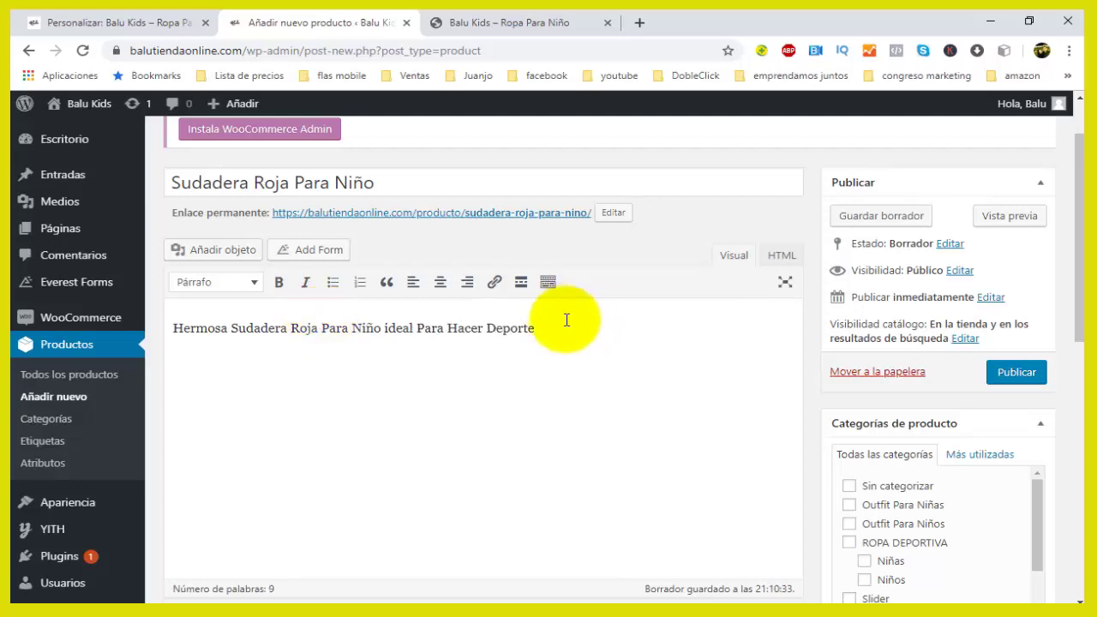
# Step: Copy the full main description text into the product's short description
pyautogui.moveTo(566, 318); pyautogui.dragTo(147, 326)
pyautogui.scroll(-1, 343, 343)
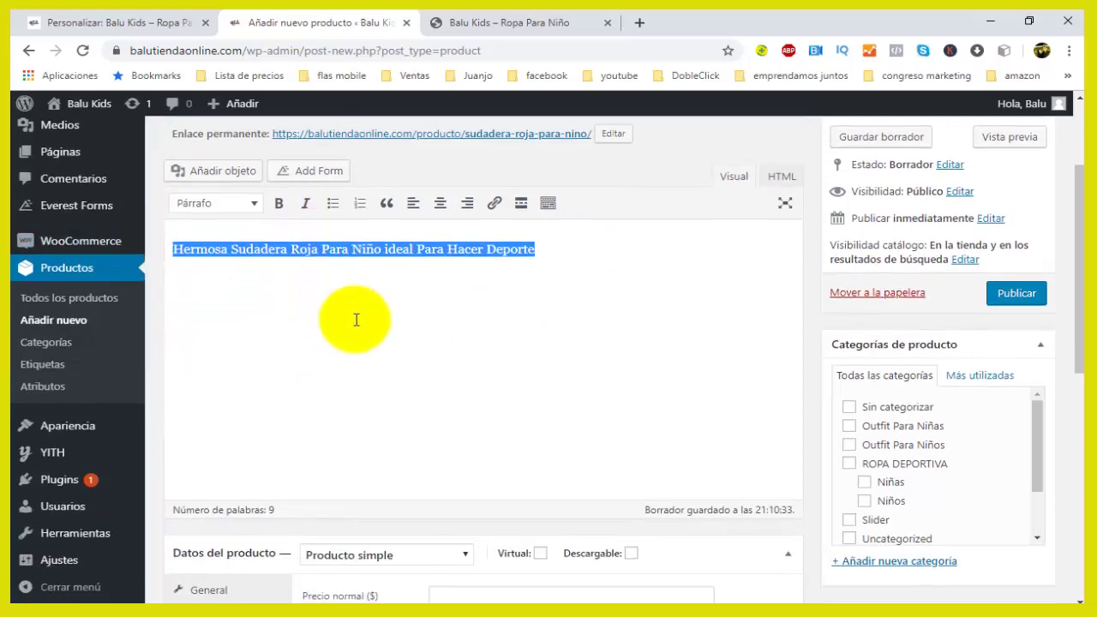
pyautogui.scroll(-6, 354, 322)
pyautogui.click(330, 433)
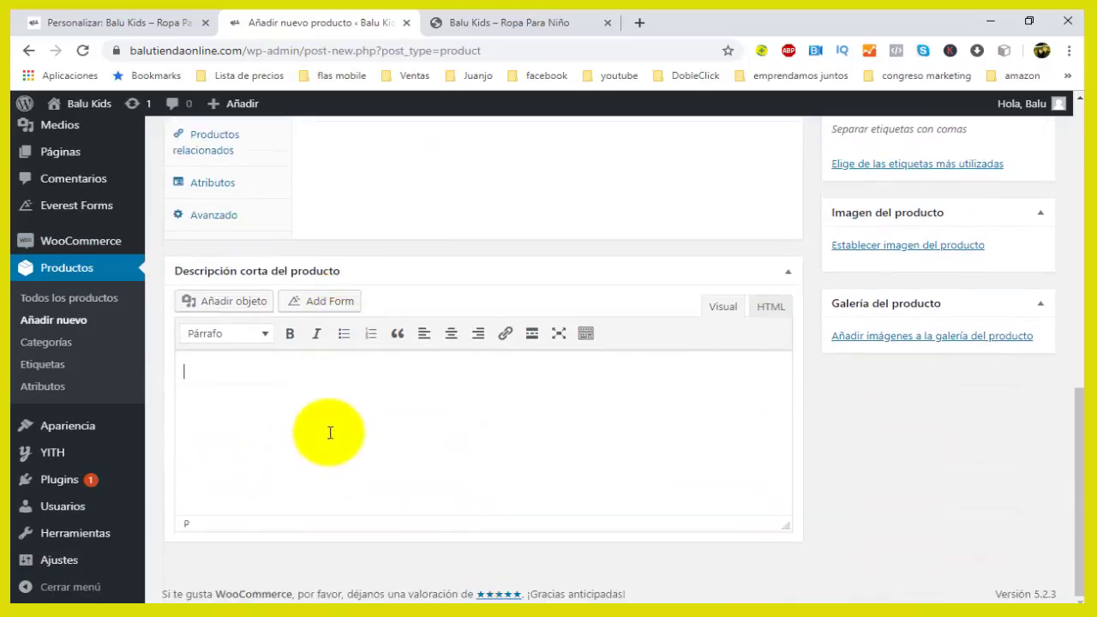
pyautogui.write('Hermosa Sudadera Roja Para Niño ideal Para Hacer Deporte')
# Step: Set the product's regular price to 75000 and its sale price to 65000
pyautogui.scroll(2, 439, 414)
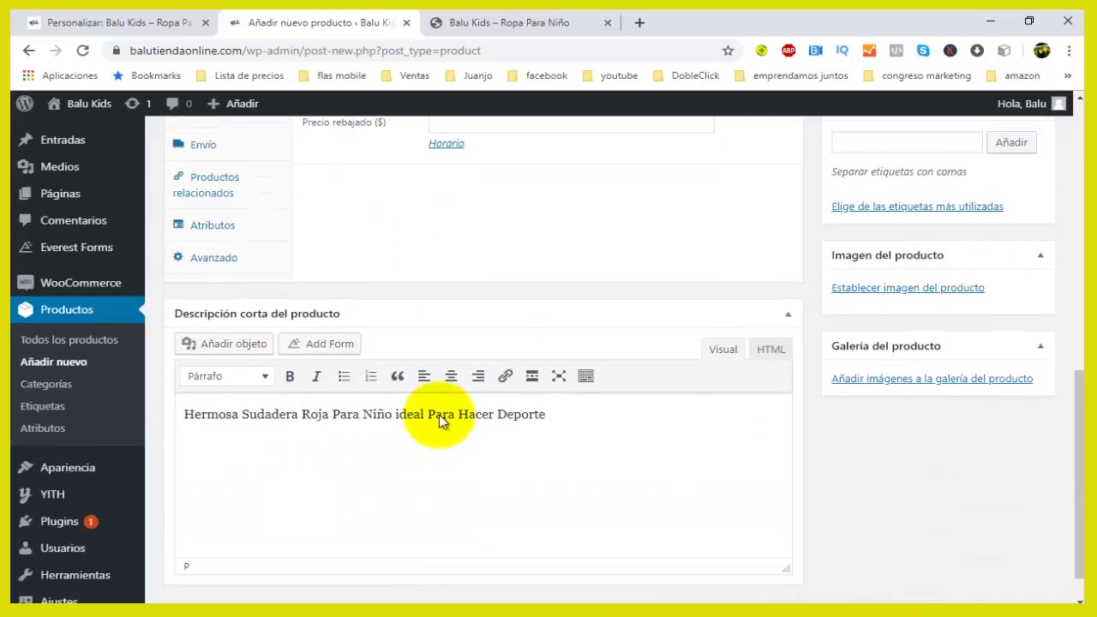
pyautogui.scroll(3, 213, 381)
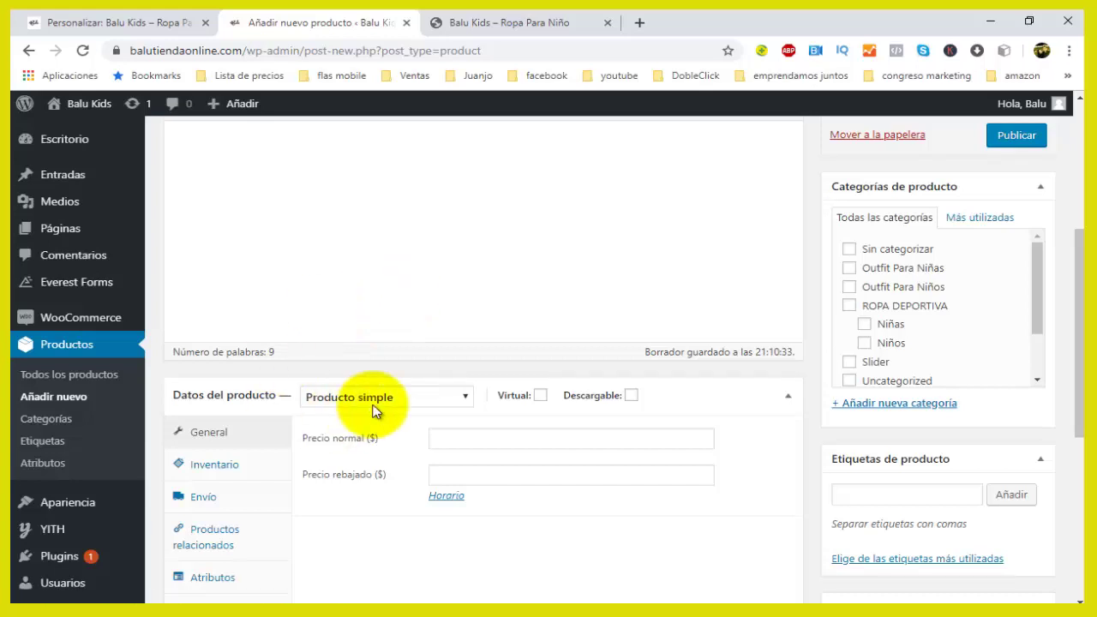
pyautogui.scroll(-1, 377, 409)
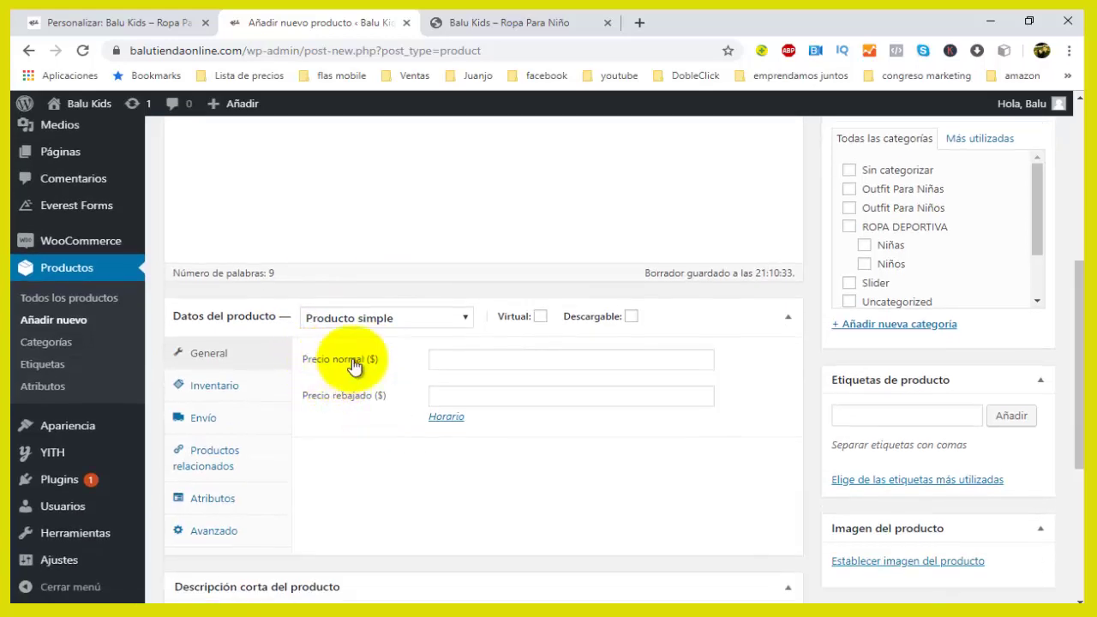
pyautogui.click(453, 359)
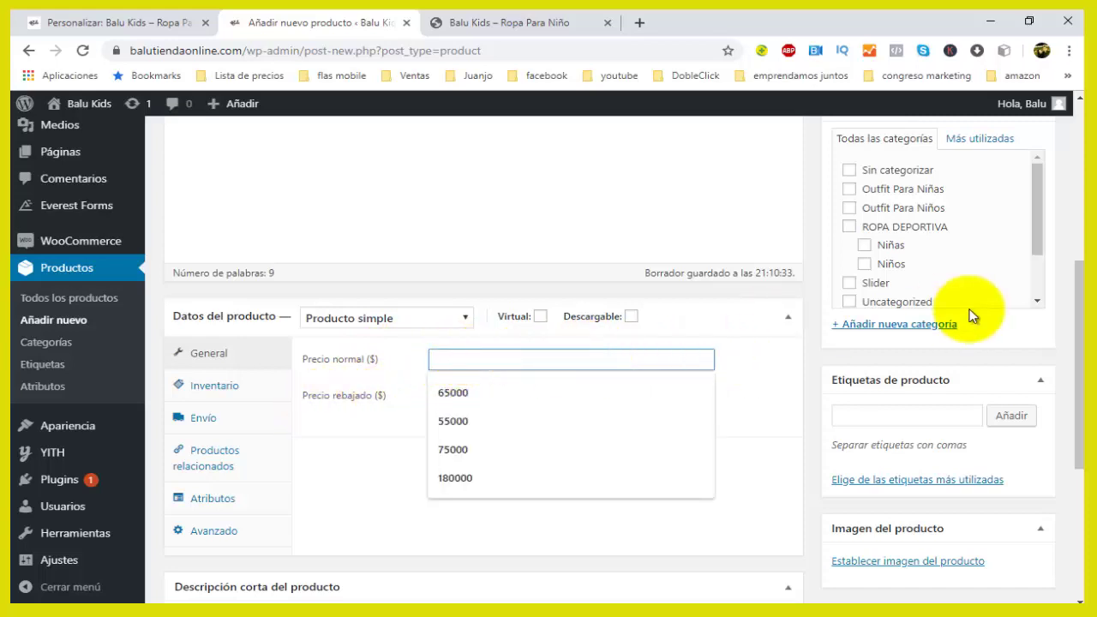
pyautogui.write('75000')
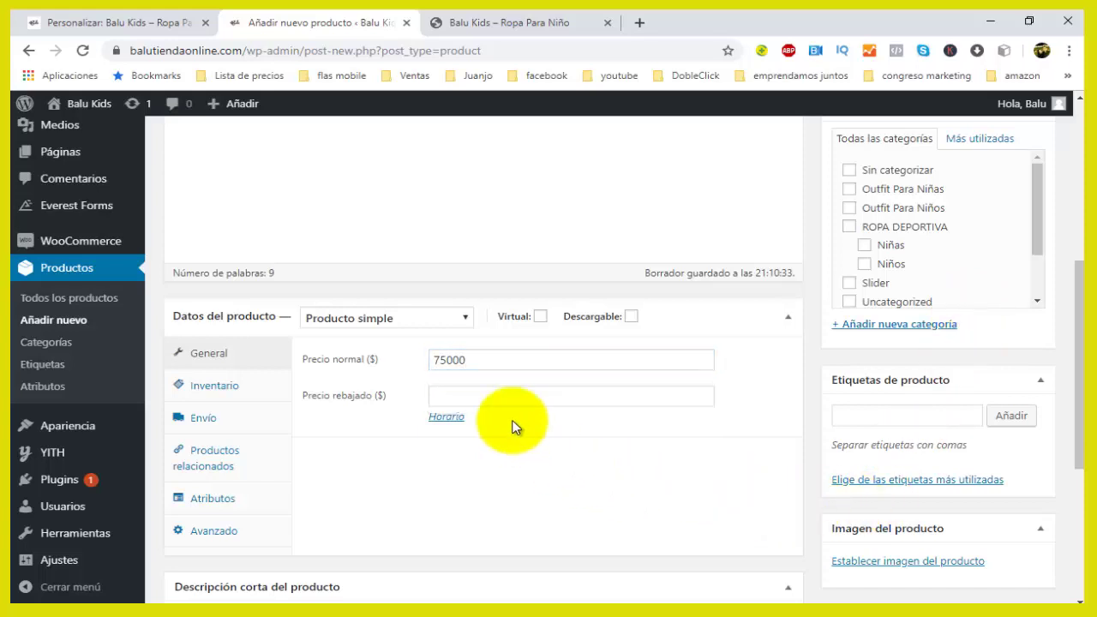
pyautogui.click(658, 396)
pyautogui.write('65000')
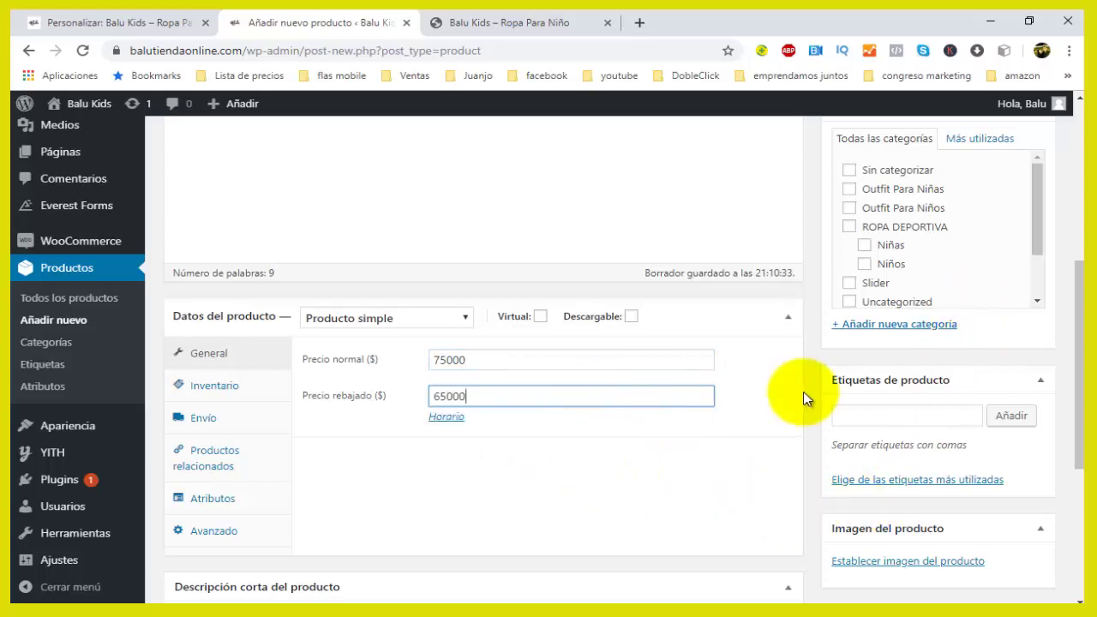
# Step: Clear the product's sale price and set its regular price to 65000
pyautogui.click(454, 465)
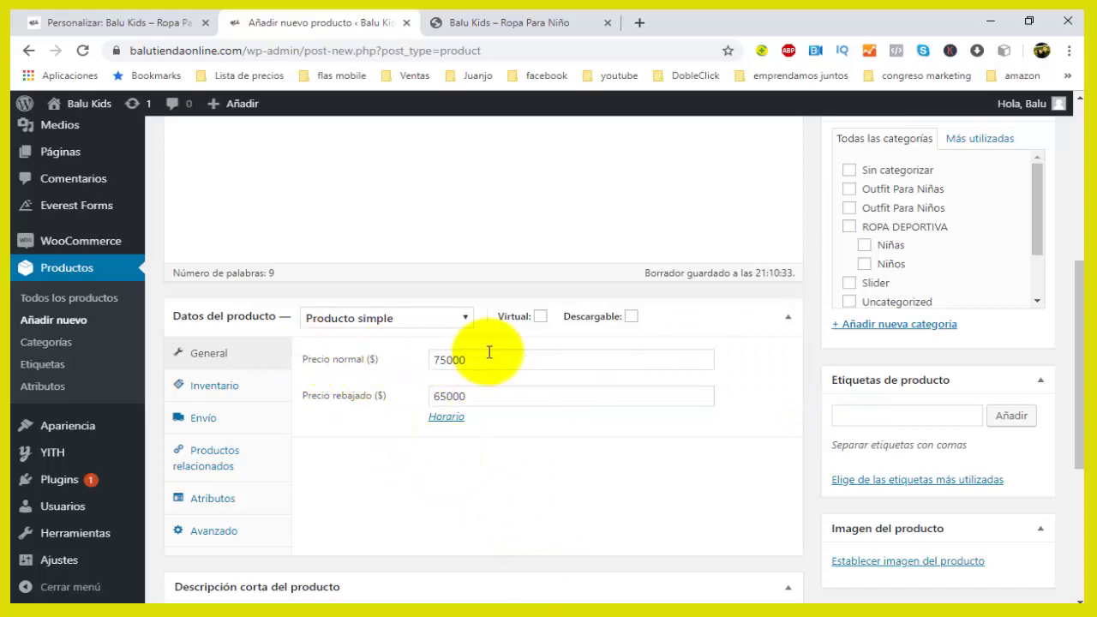
pyautogui.click(431, 401)
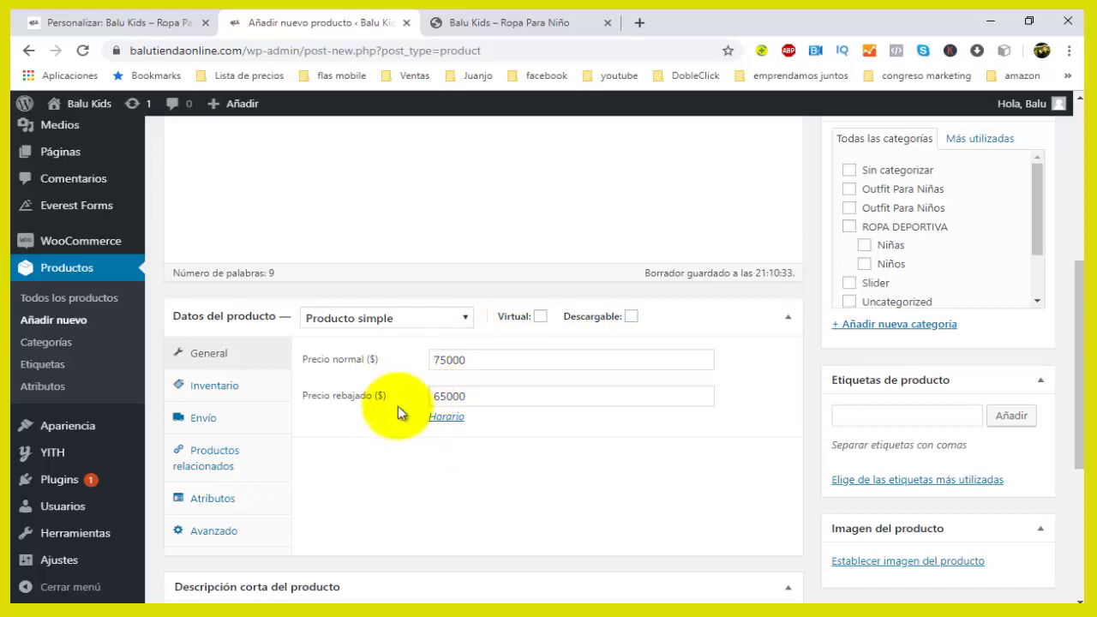
pyautogui.click(494, 394)
pyautogui.press('BackSpace')
pyautogui.press('BackSpace')
pyautogui.press('BackSpace')
pyautogui.press('BackSpace')
pyautogui.press('BackSpace')
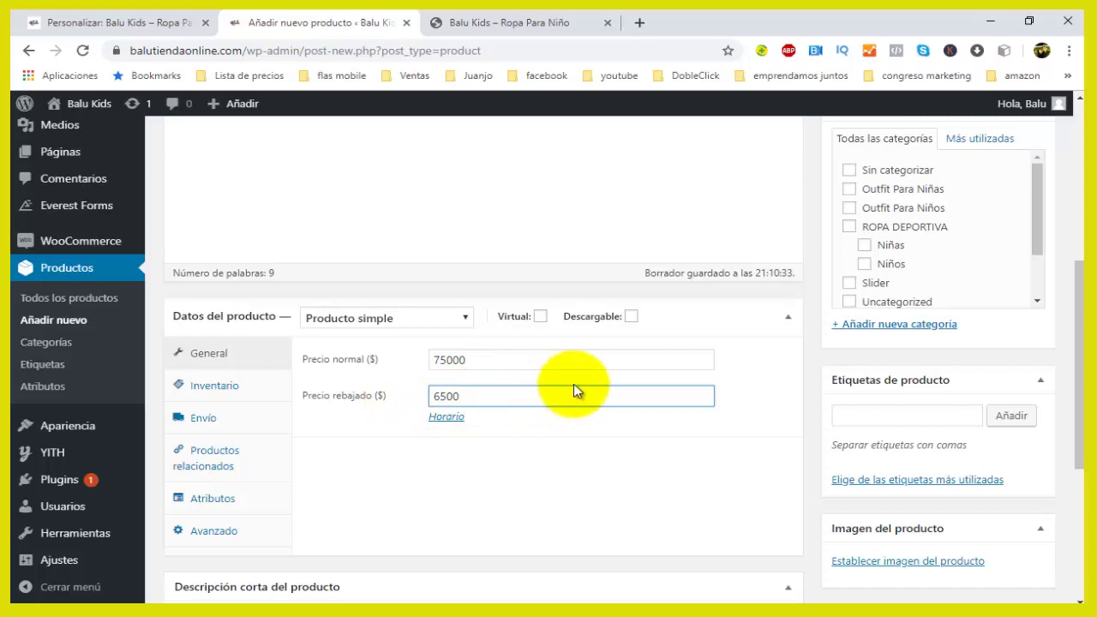
pyautogui.doubleClick(537, 358)
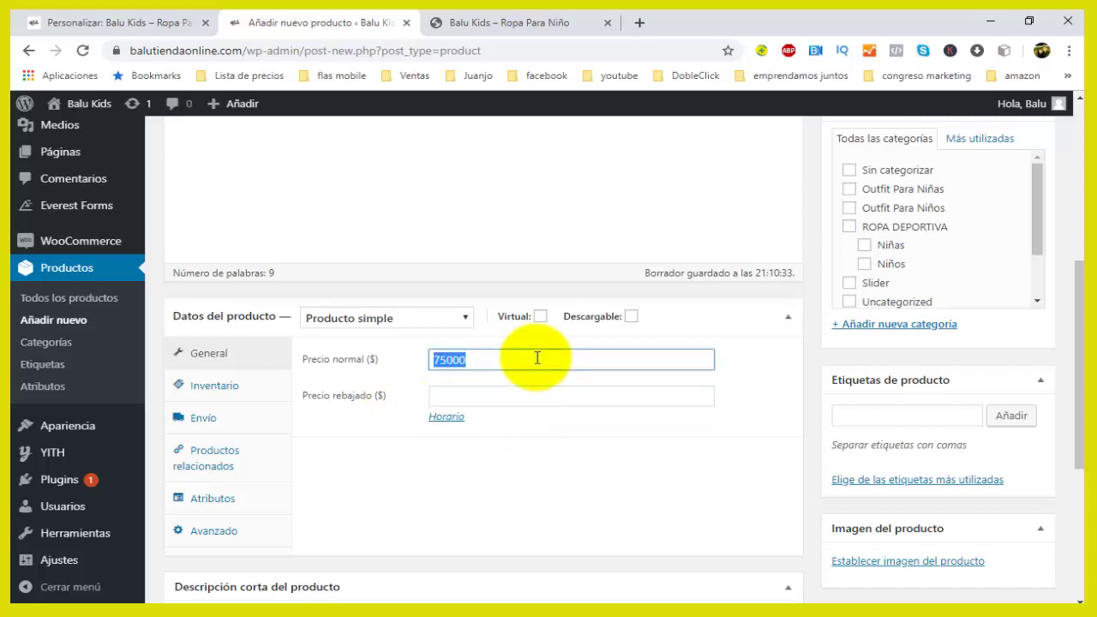
pyautogui.write('650')
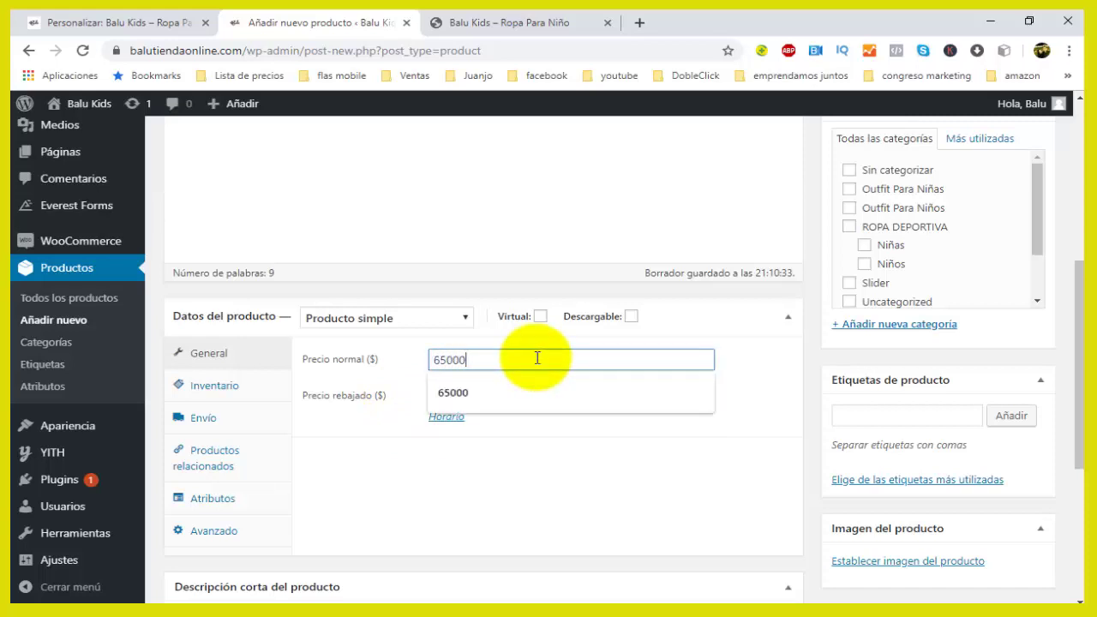
pyautogui.click(480, 470)
pyautogui.scroll(-1, 456, 462)
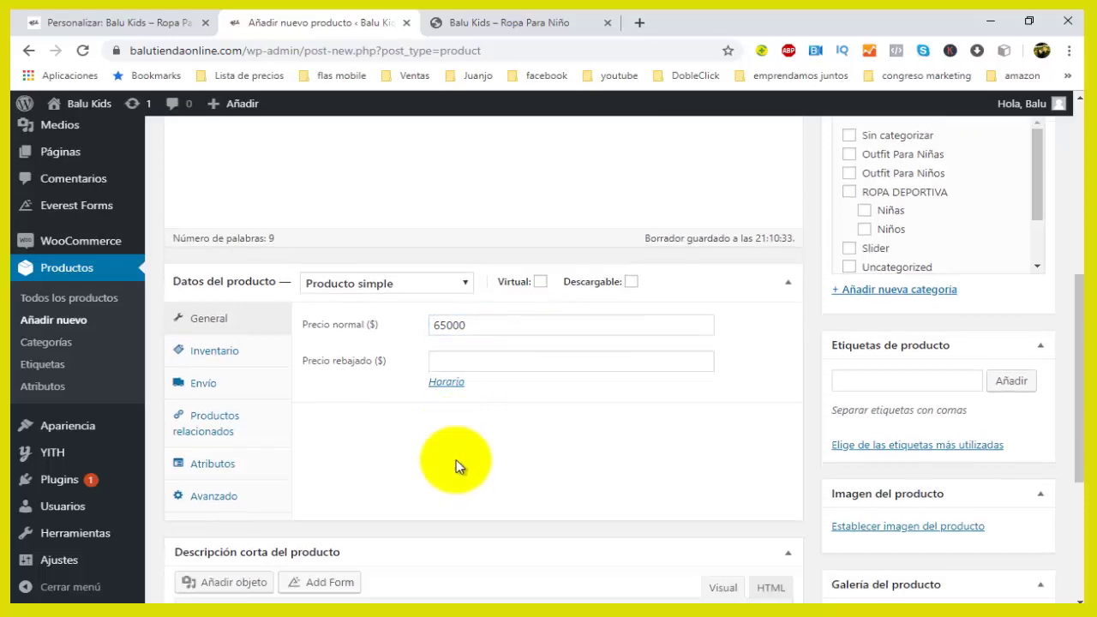
# Step: Set the product's inventory status to Hay existencias
pyautogui.click(216, 310)
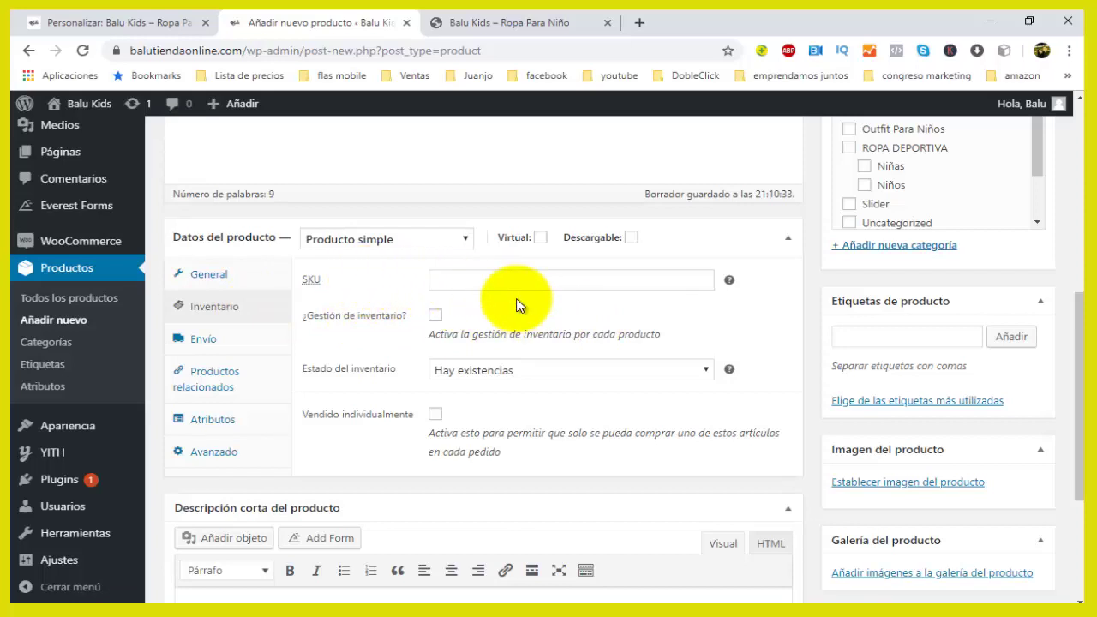
pyautogui.click(499, 375)
pyautogui.click(496, 388)
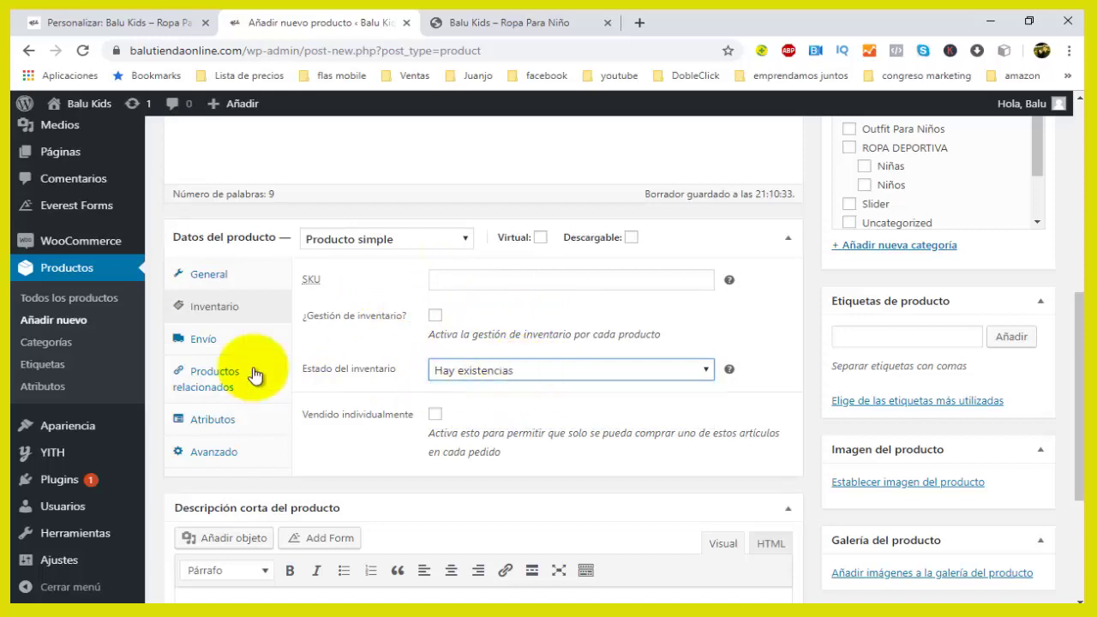
# Step: Examine the product's shipping, related products and advanced settings
pyautogui.click(187, 344)
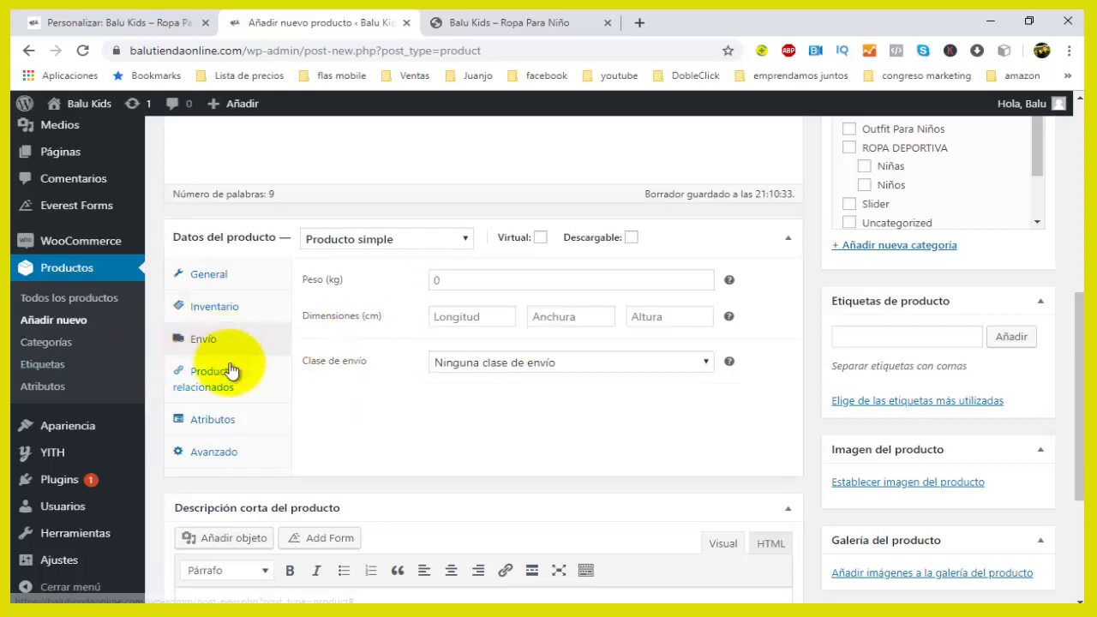
pyautogui.click(1063, 514)
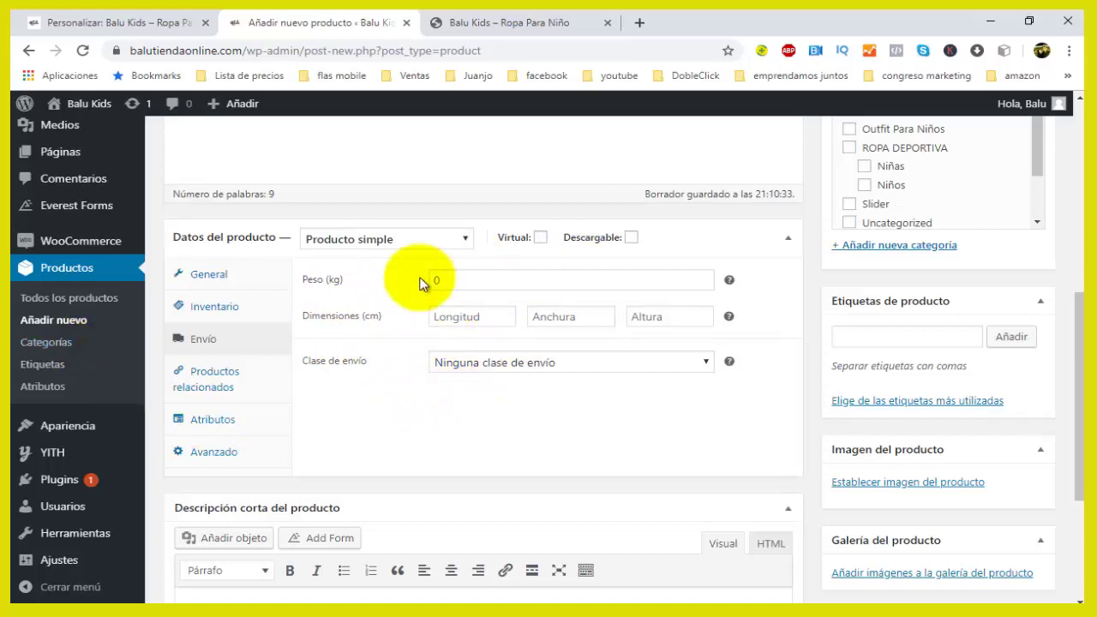
pyautogui.click(219, 386)
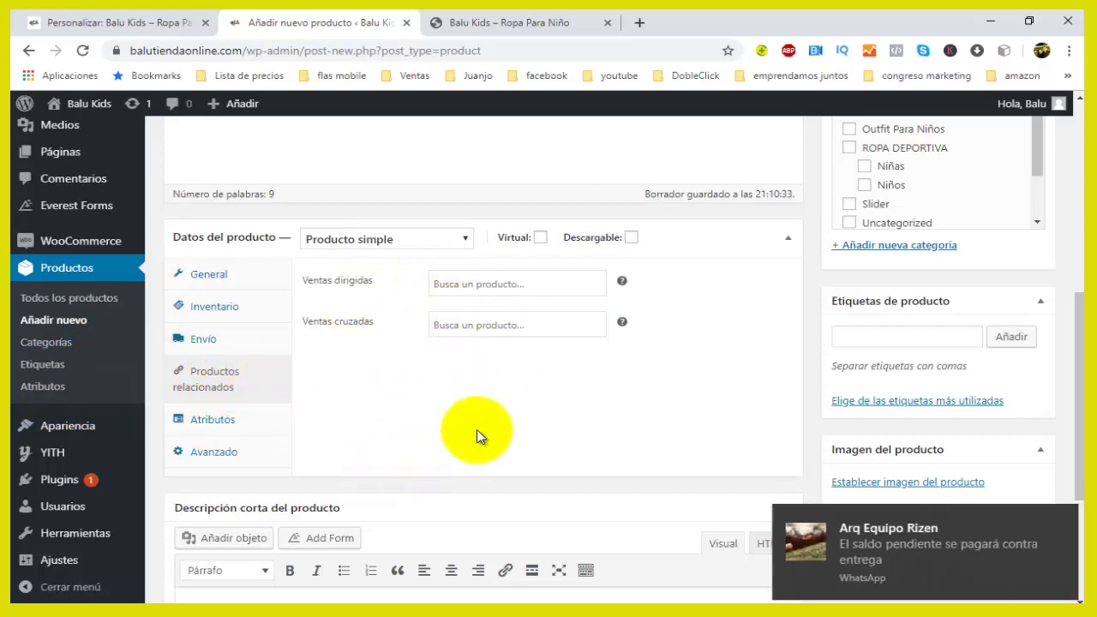
pyautogui.click(1060, 519)
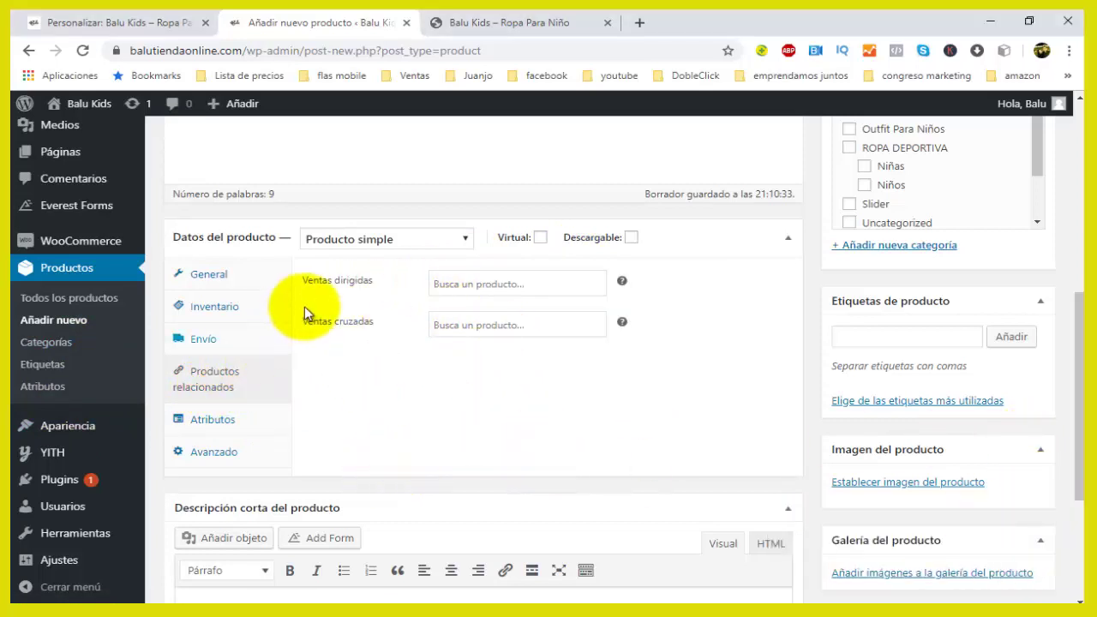
pyautogui.click(494, 283)
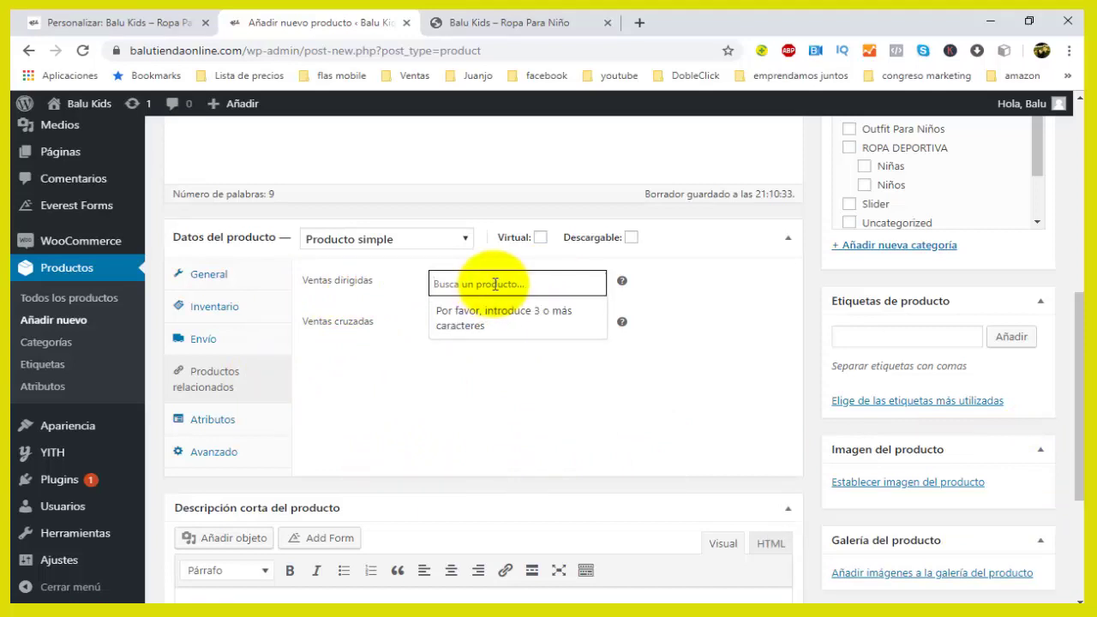
pyautogui.click(1050, 524)
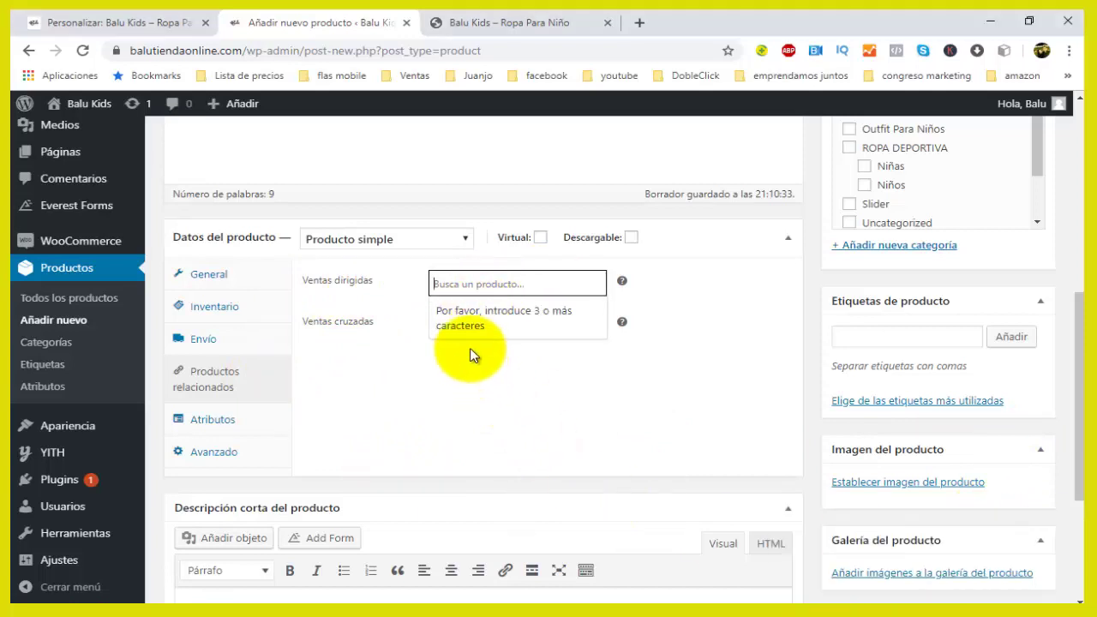
pyautogui.click(426, 377)
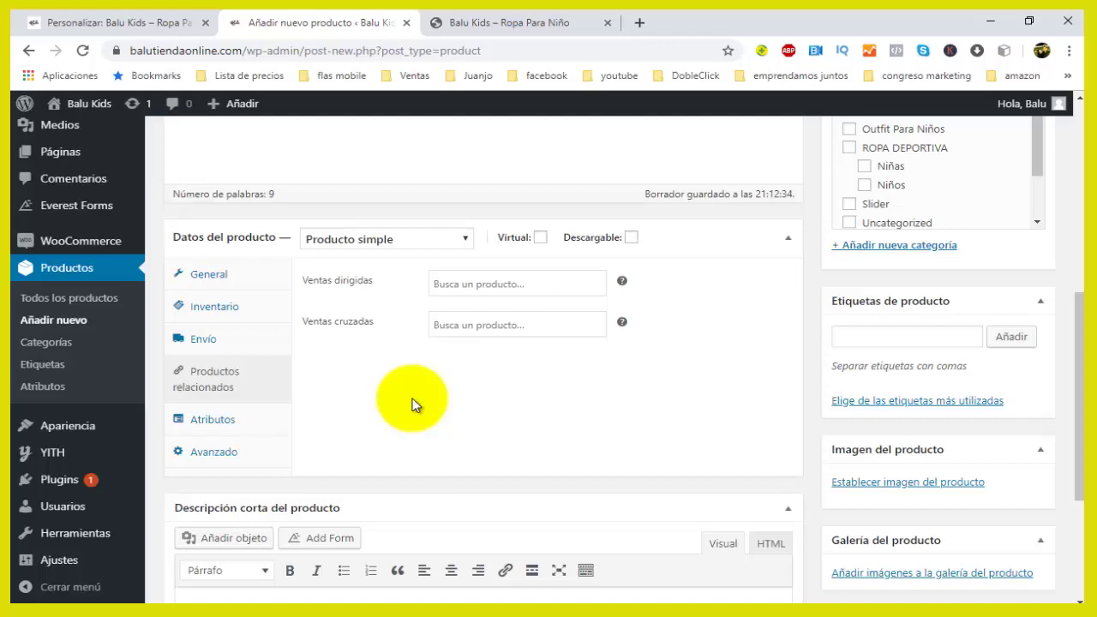
pyautogui.rightClick(426, 386)
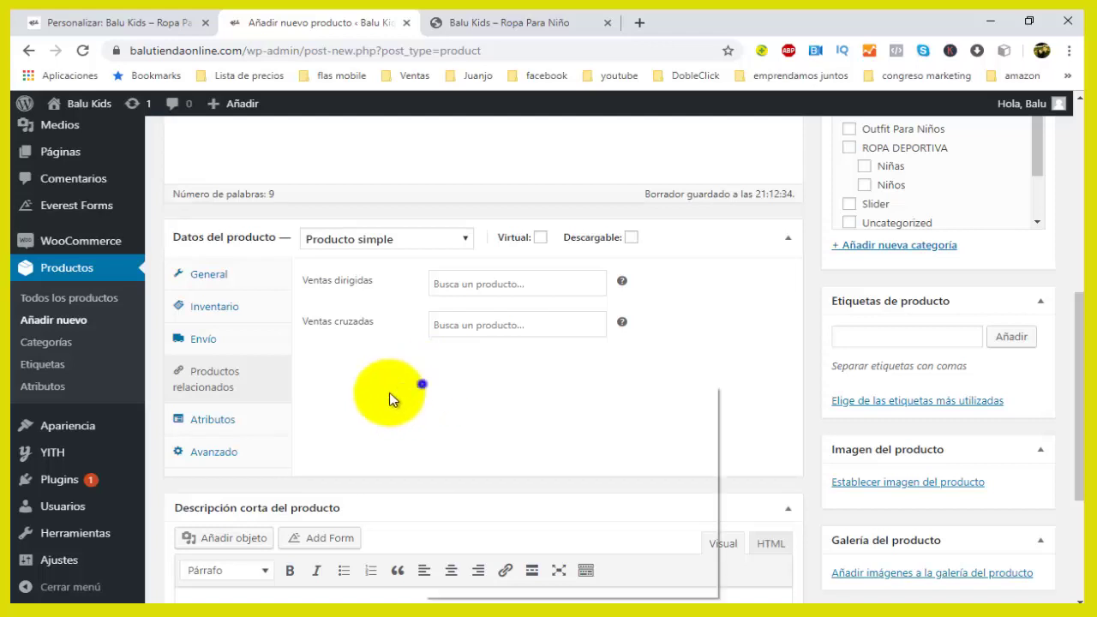
pyautogui.click(331, 404)
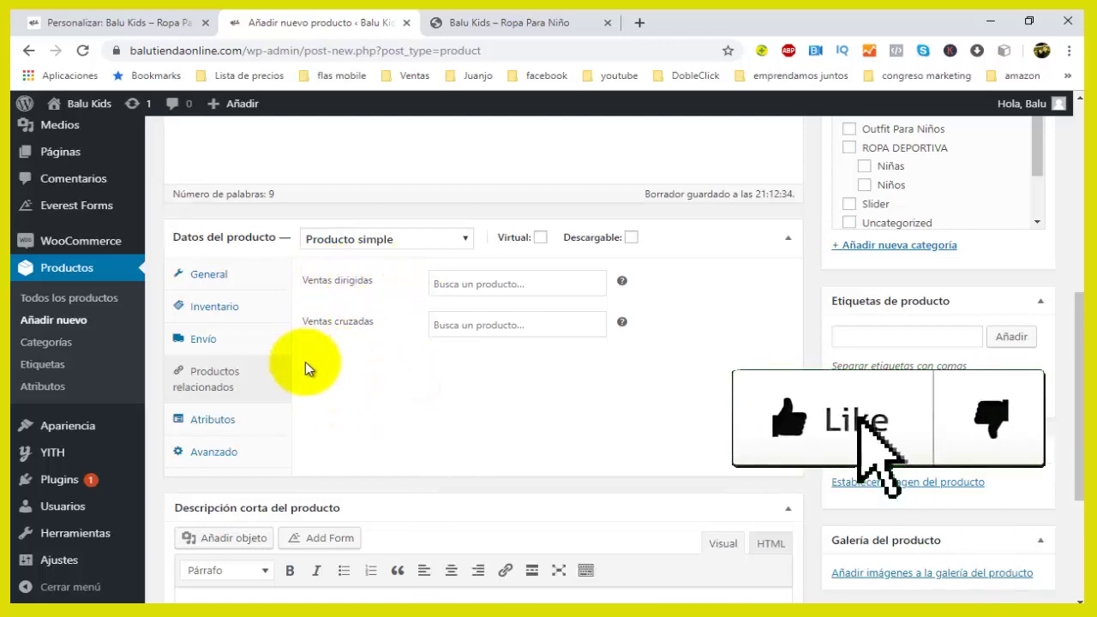
pyautogui.click(198, 450)
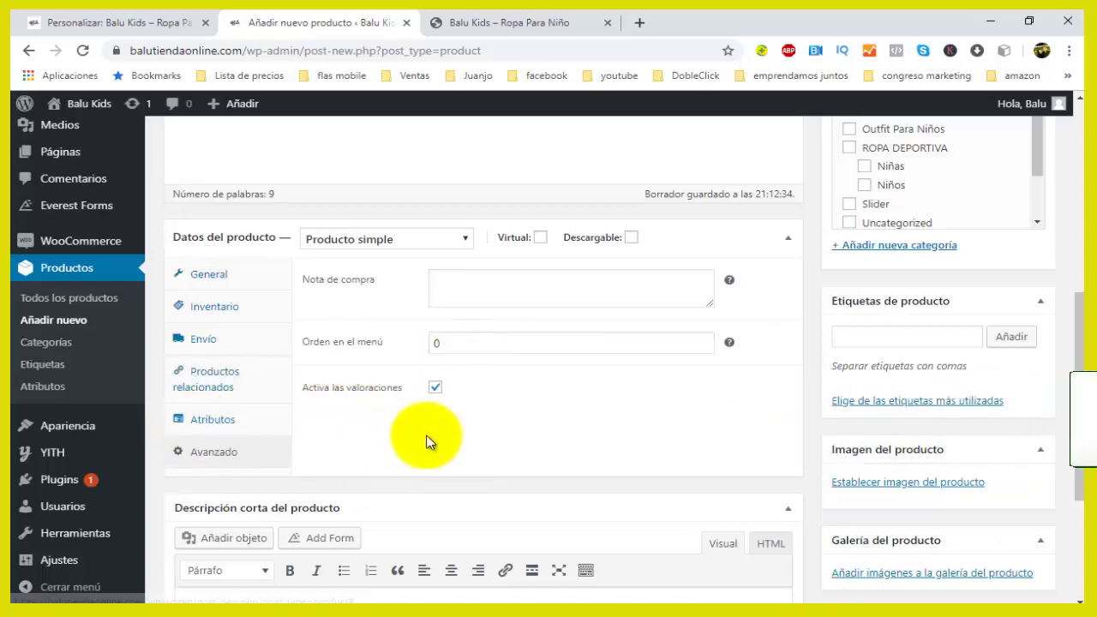
# Step: Review the product's title, main description and short description
pyautogui.scroll(2, 429, 441)
pyautogui.scroll(5, 428, 442)
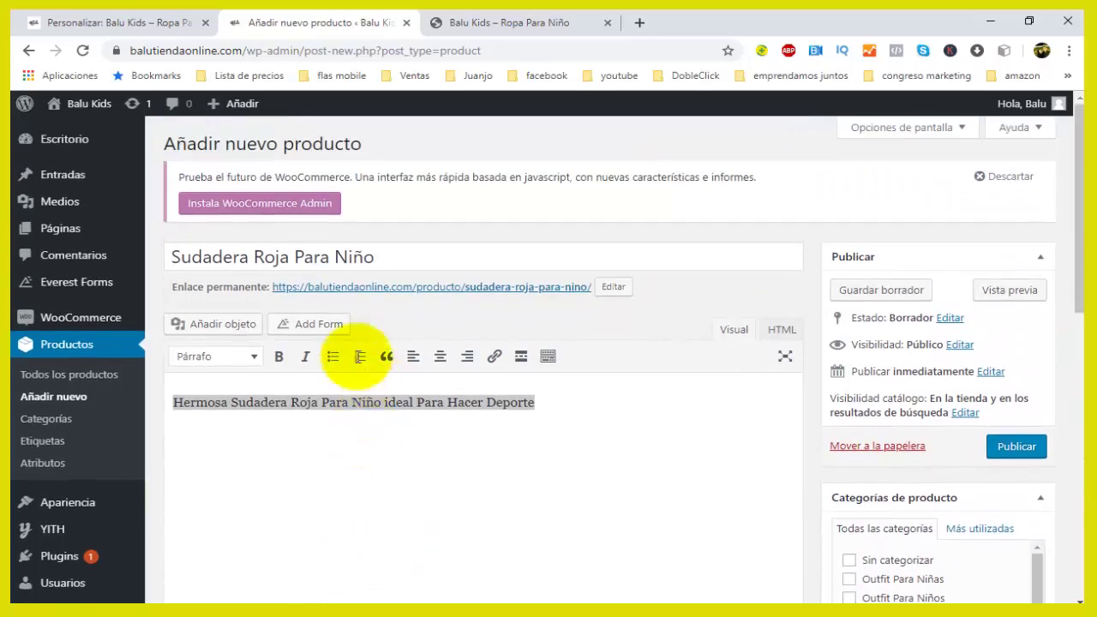
pyautogui.click(179, 249)
pyautogui.moveTo(566, 403); pyautogui.dragTo(172, 404)
pyautogui.scroll(-10, 366, 416)
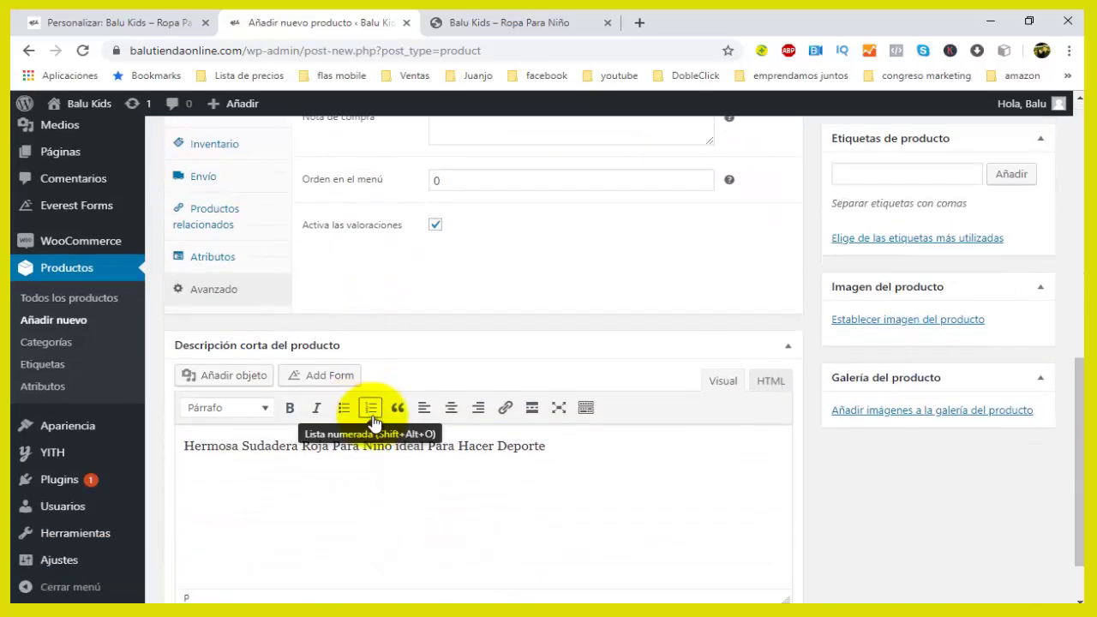
pyautogui.moveTo(428, 447); pyautogui.dragTo(637, 433)
pyautogui.scroll(10, 677, 420)
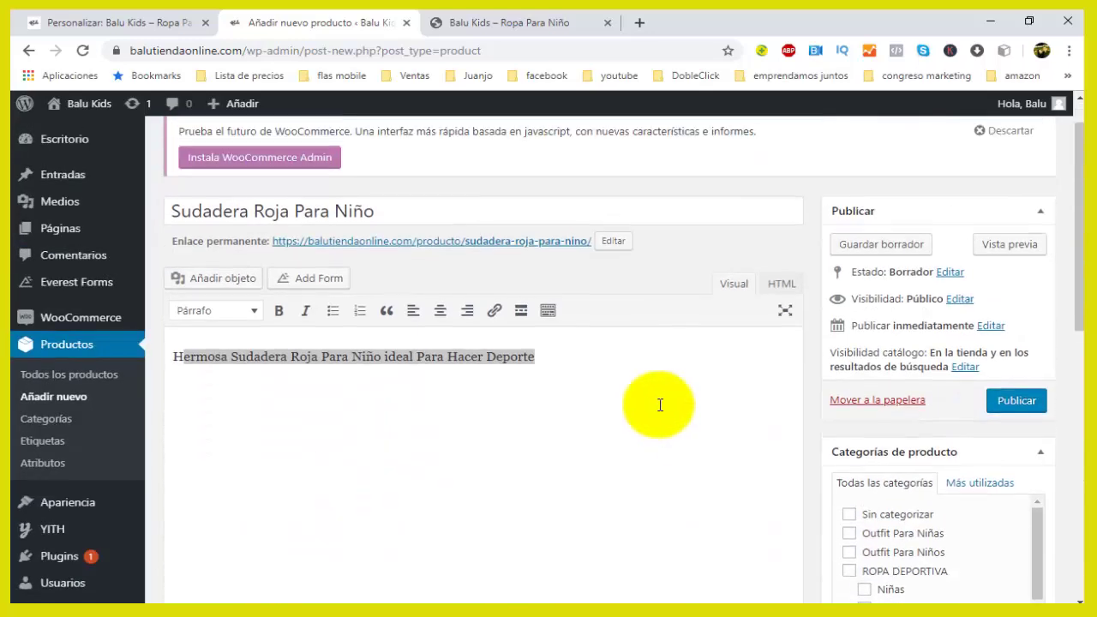
pyautogui.scroll(-1, 661, 404)
pyautogui.click(637, 408)
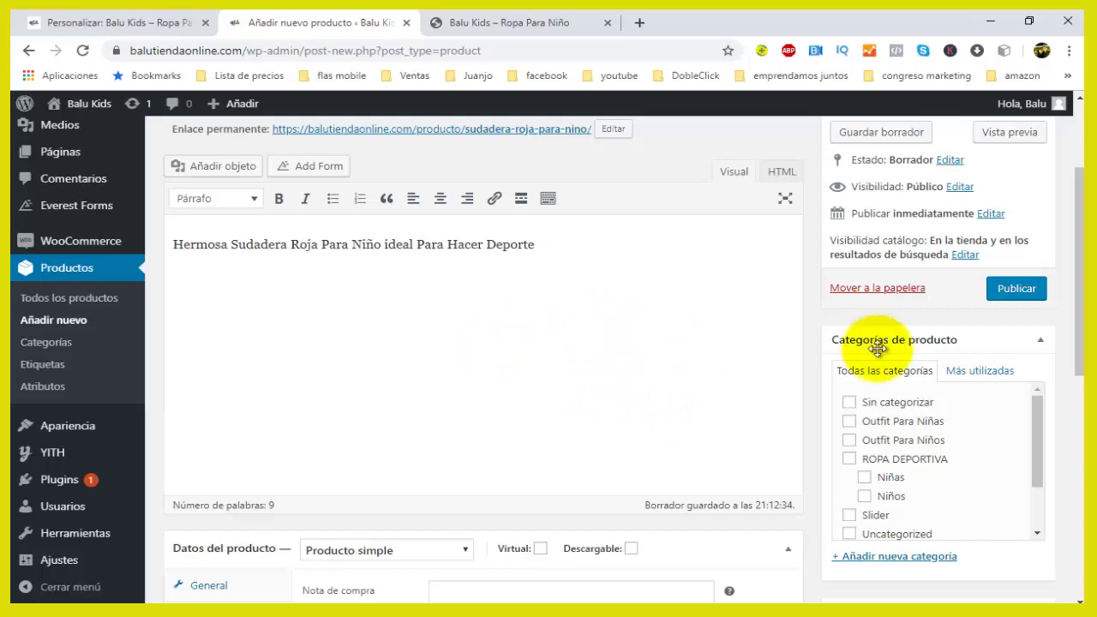
pyautogui.scroll(2, 523, 346)
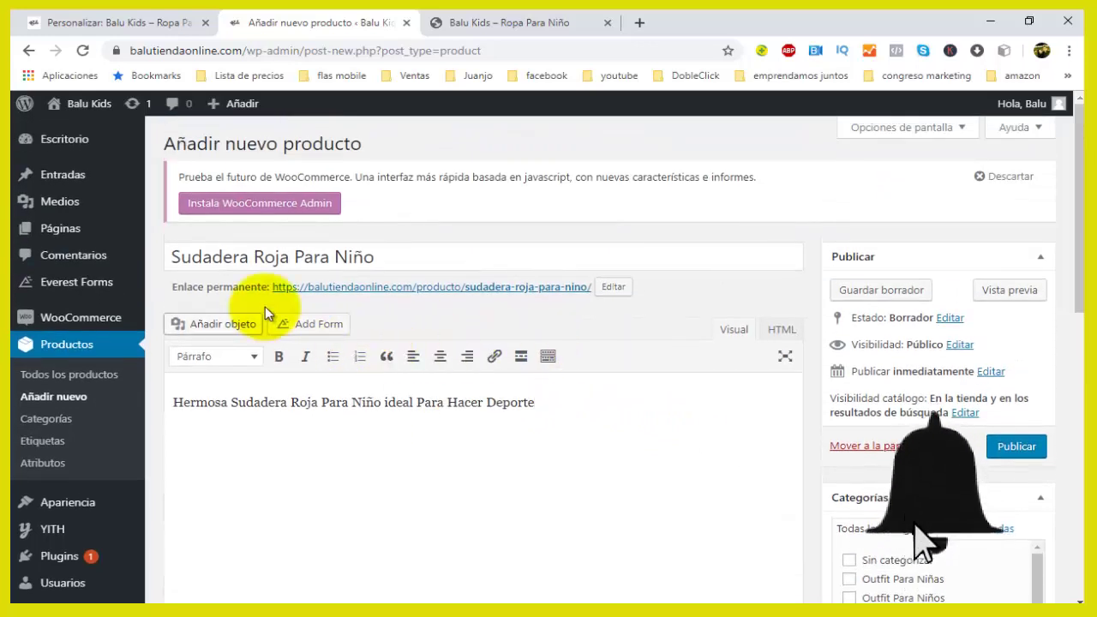
# Step: Assign the product to the categories Outfit Para Niños, ROPA DEPORTIVA and its subcategory Niños
pyautogui.scroll(-2, 815, 356)
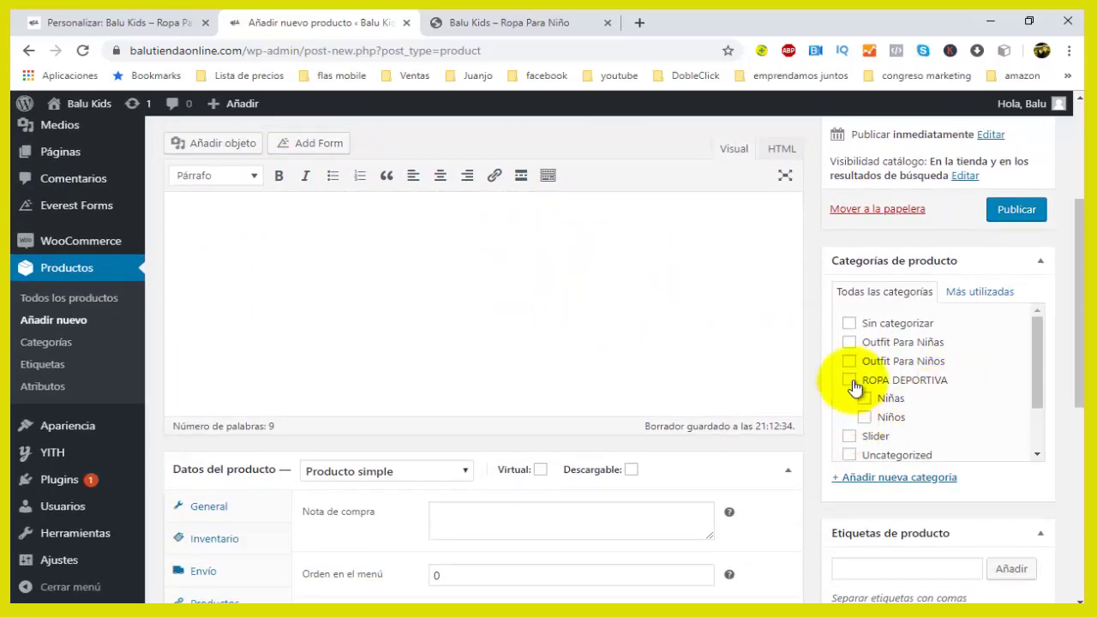
pyautogui.click(849, 362)
pyautogui.click(850, 381)
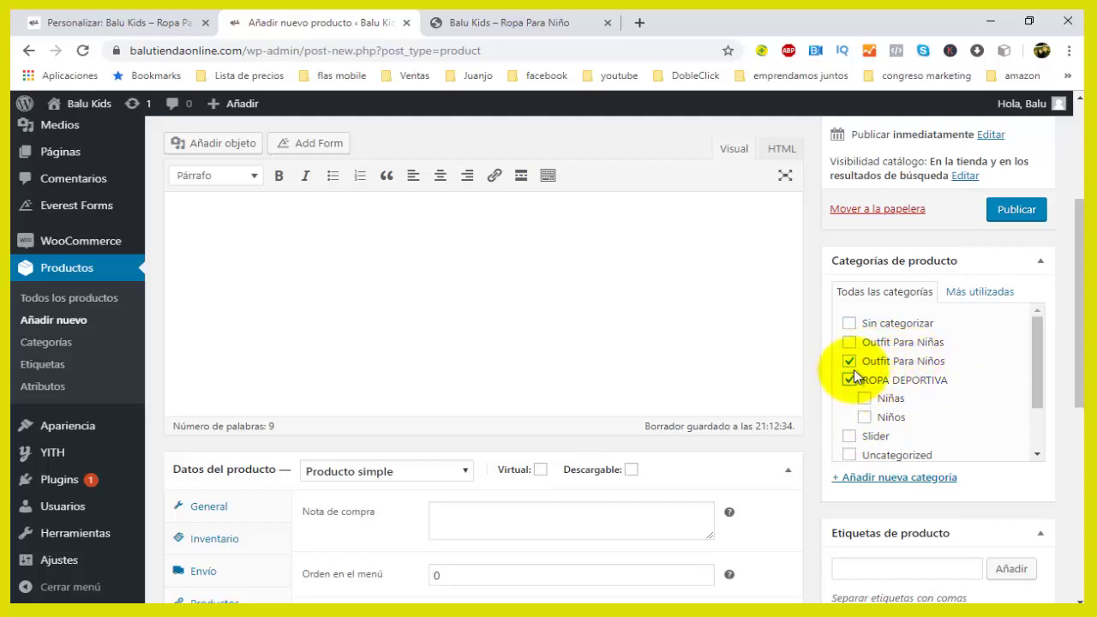
pyautogui.click(865, 419)
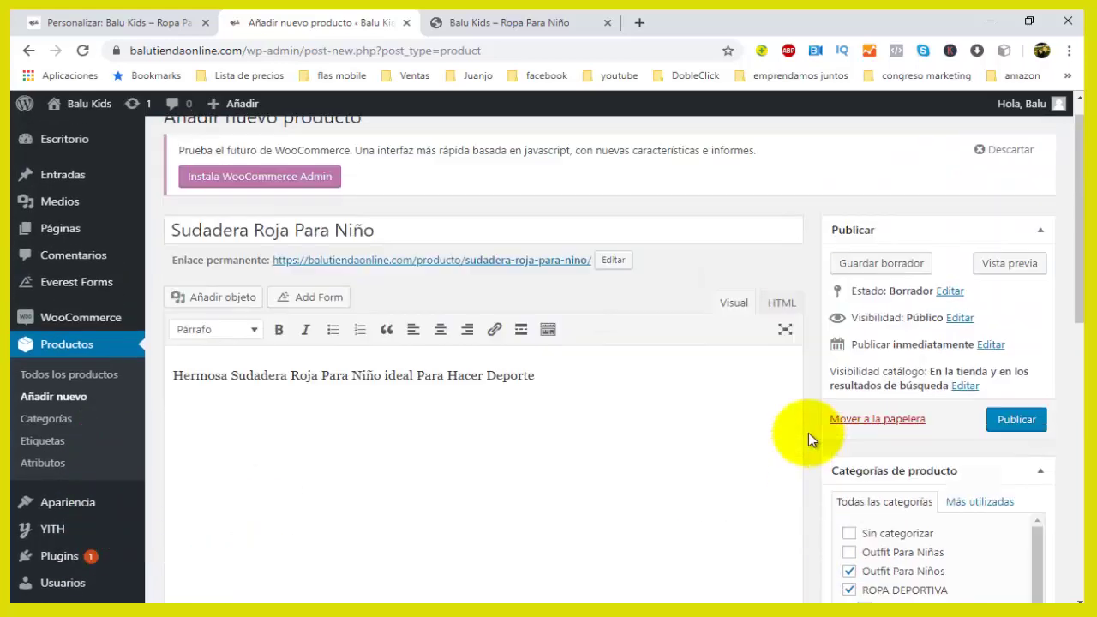
# Step: Add the product tags Sudadera and niño
pyautogui.scroll(-2, 808, 441)
pyautogui.scroll(-1, 659, 444)
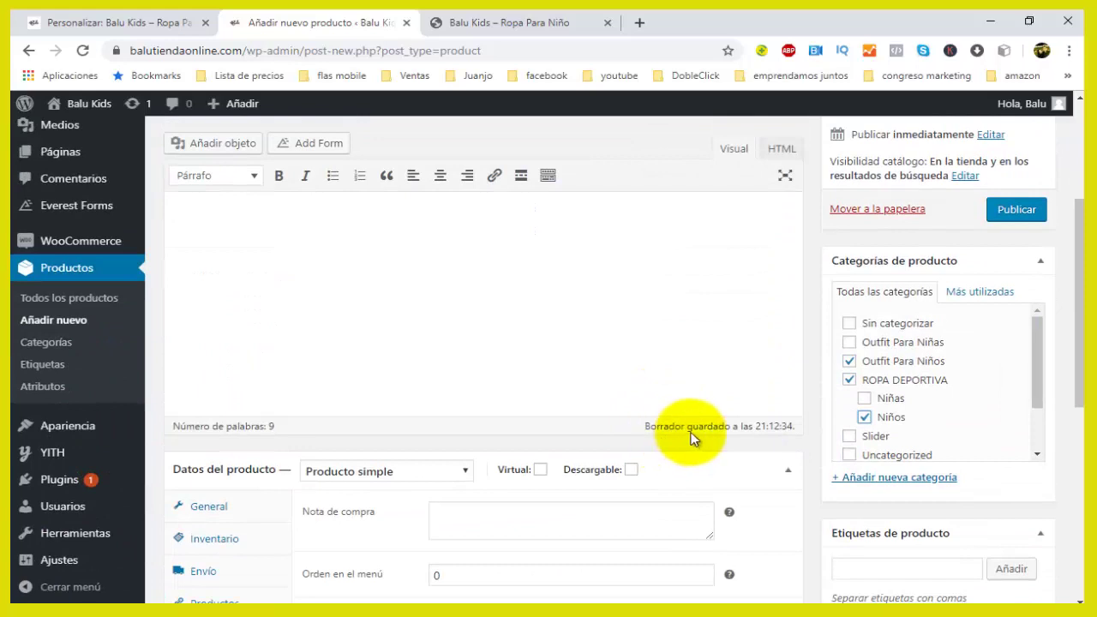
pyautogui.scroll(-3, 825, 358)
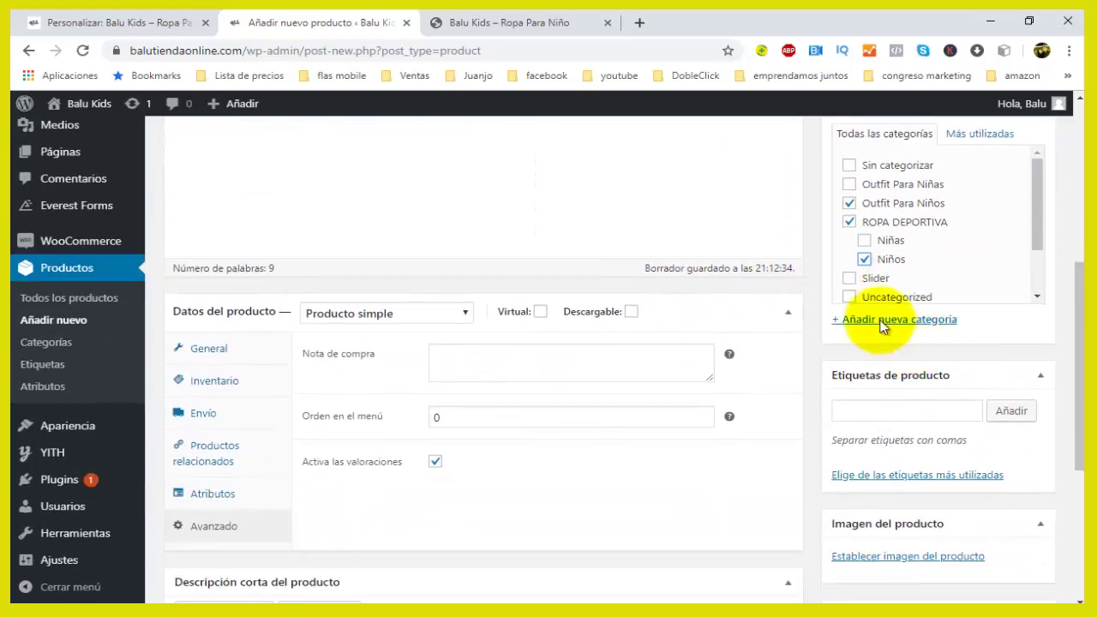
pyautogui.scroll(-1, 838, 260)
pyautogui.scroll(-1, 943, 309)
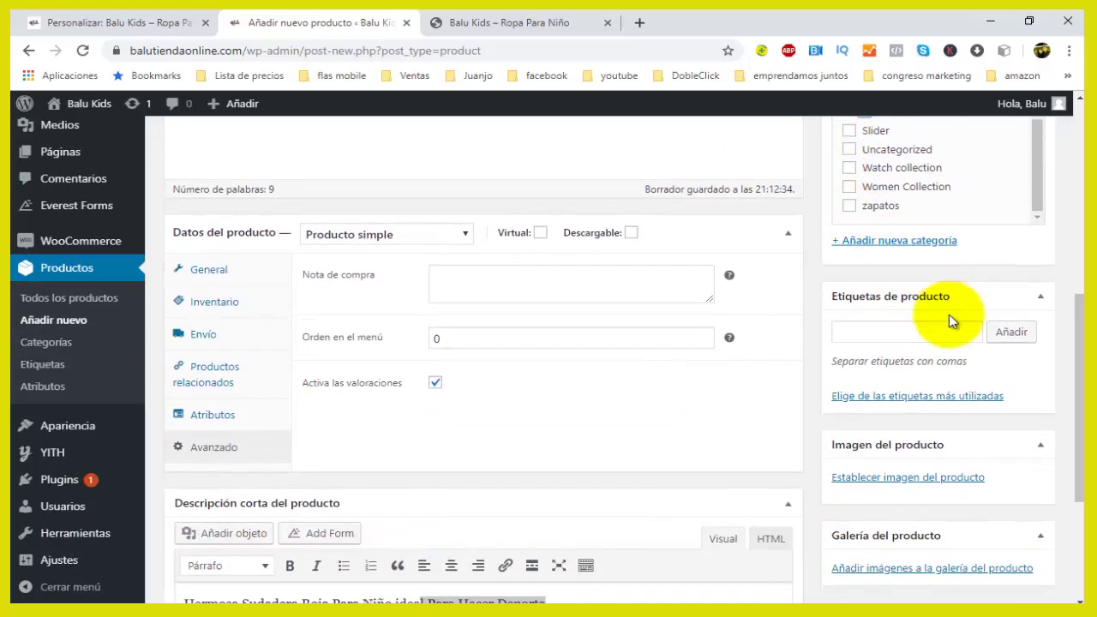
pyautogui.click(886, 335)
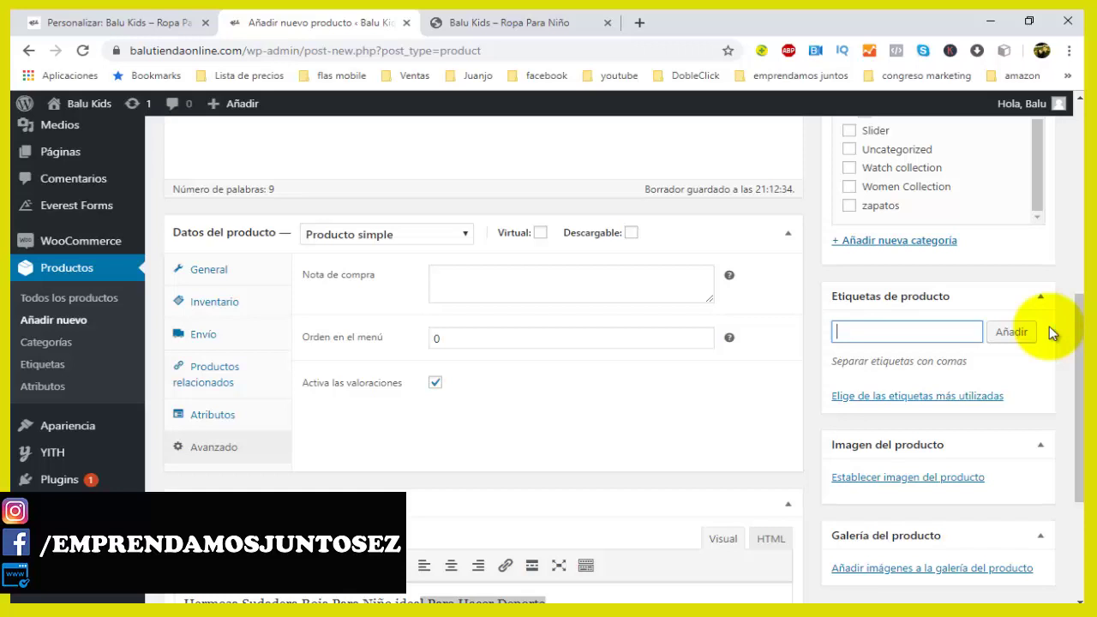
pyautogui.write('Sudader')
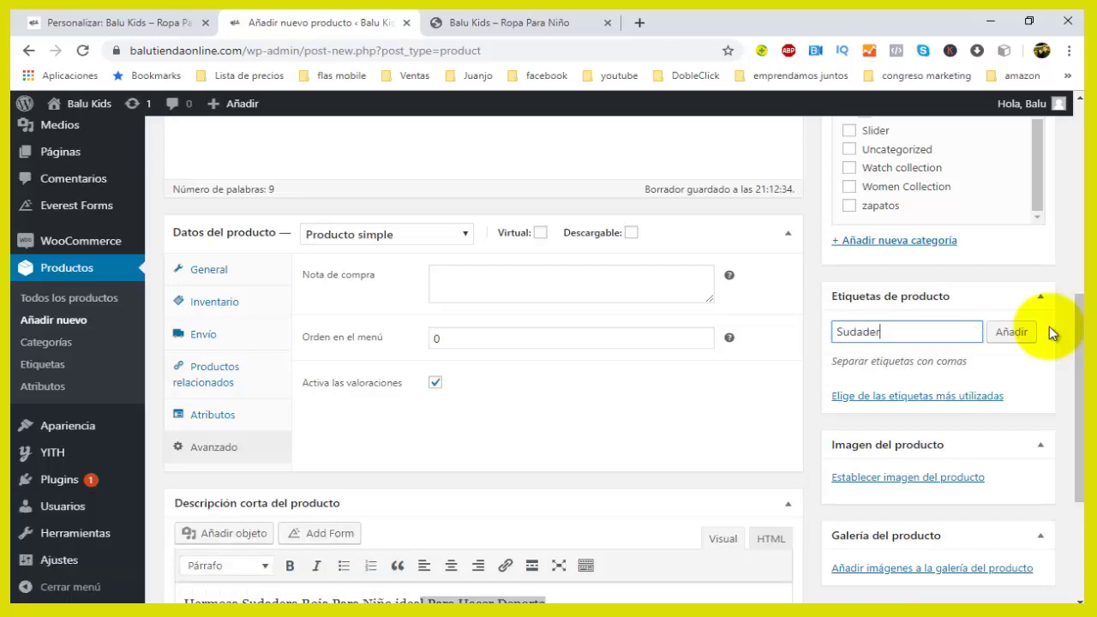
pyautogui.write('a')
pyautogui.press('Return')
pyautogui.write('ni')
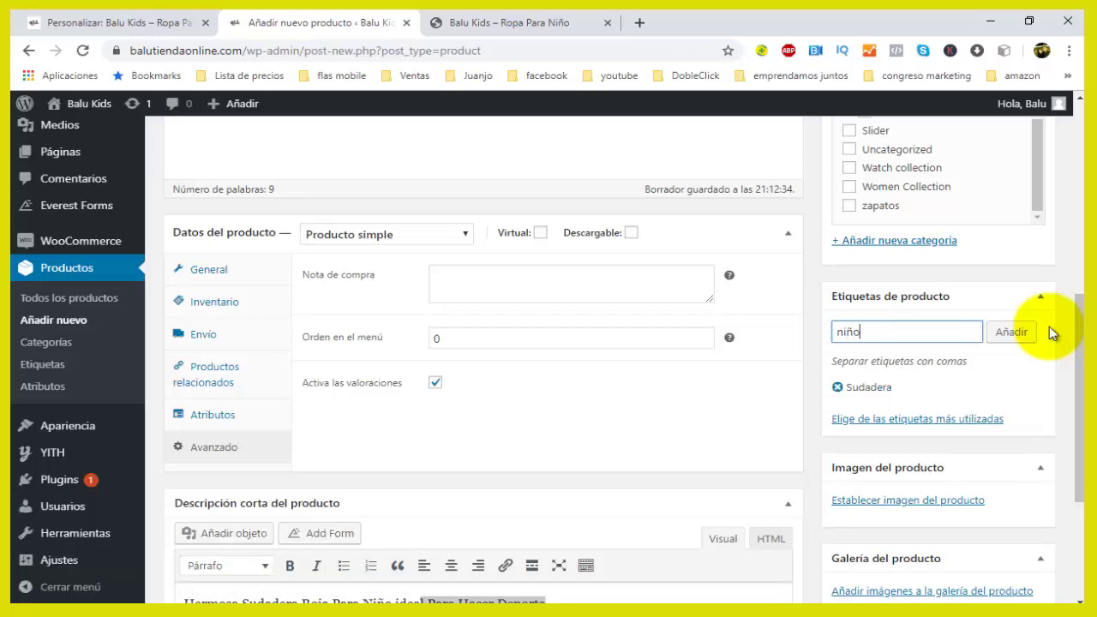
pyautogui.write('ño')
pyautogui.press('Return')
# Step: Add the product tags deporte and rojo
pyautogui.write('deporte')
pyautogui.press('Return')
pyautogui.write('ro')
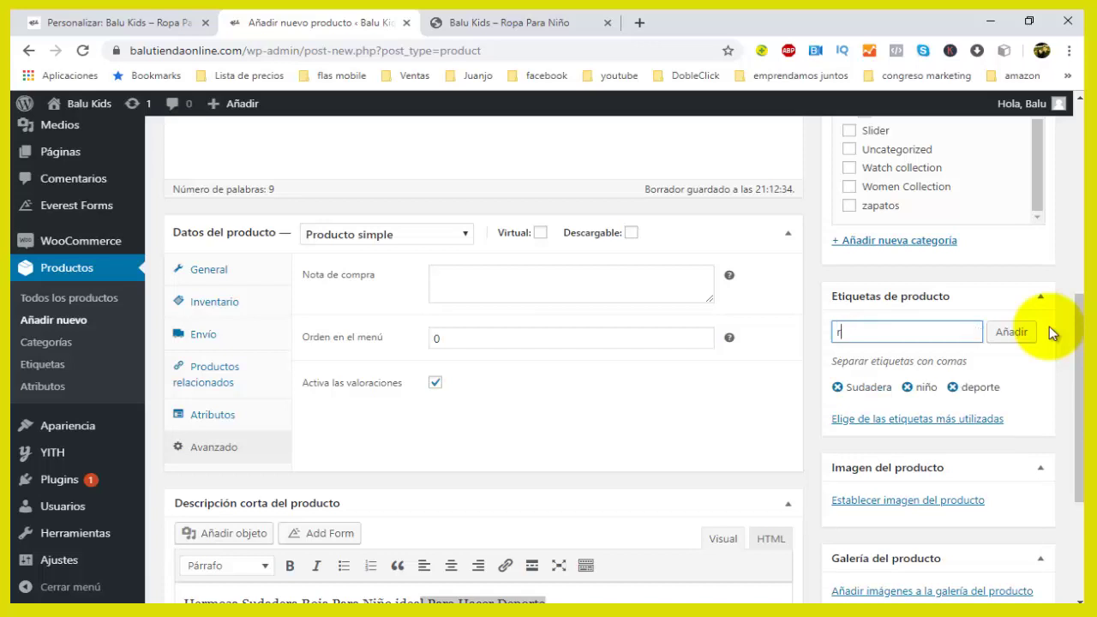
pyautogui.press('BackSpace')
pyautogui.write('ojo')
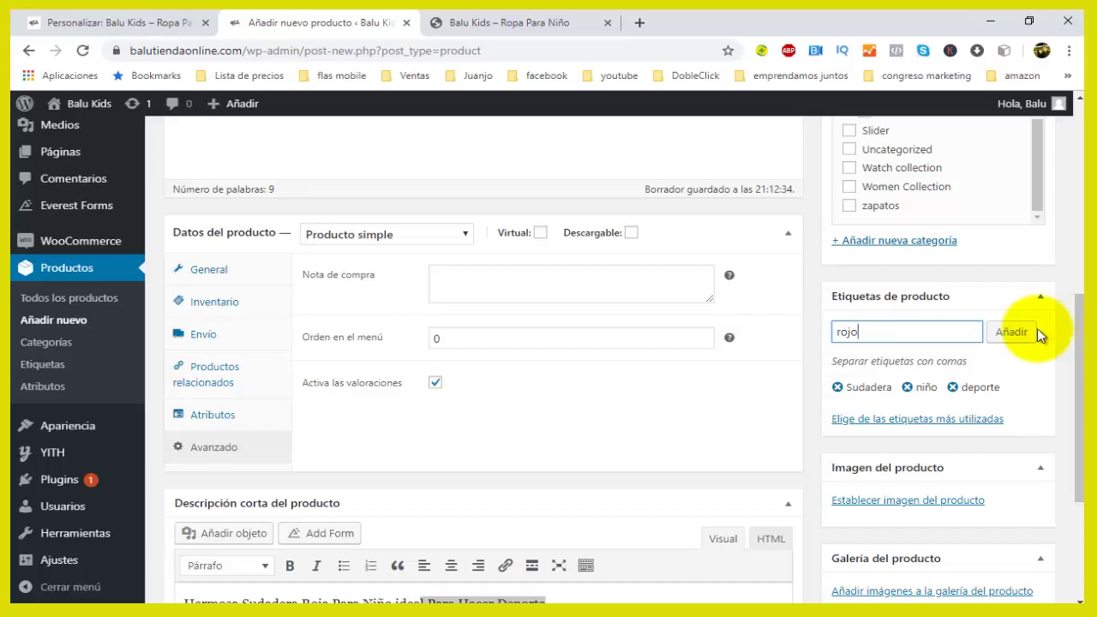
pyautogui.click(1025, 333)
pyautogui.scroll(-3, 960, 380)
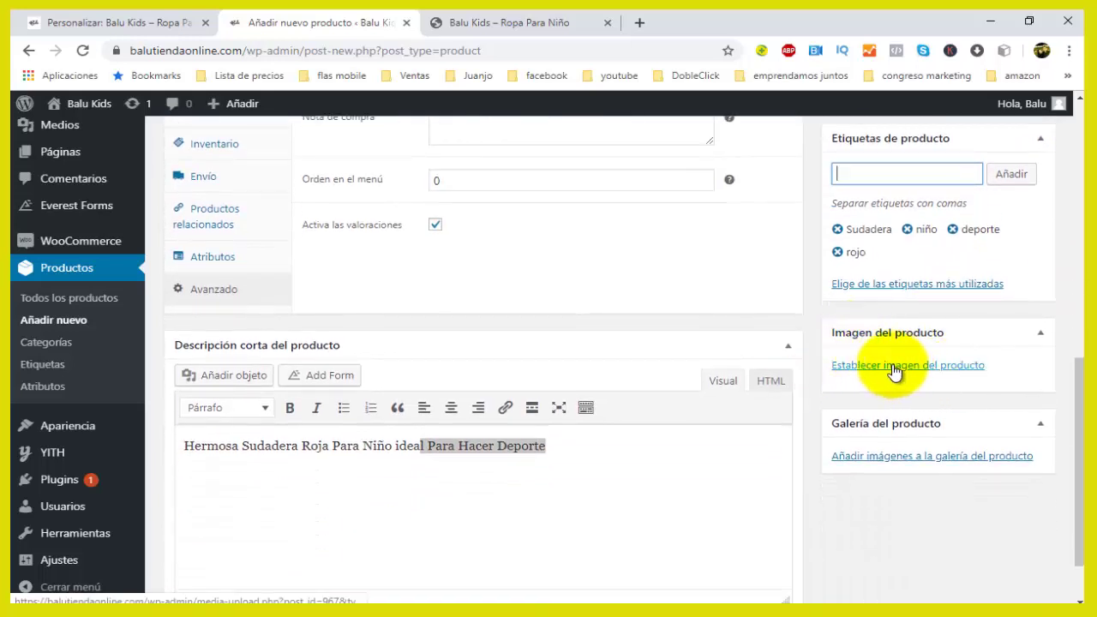
# Step: Upload the picture "sudadera rojaa para niño" from the pagina balu folder for use as the product image
pyautogui.click(900, 368)
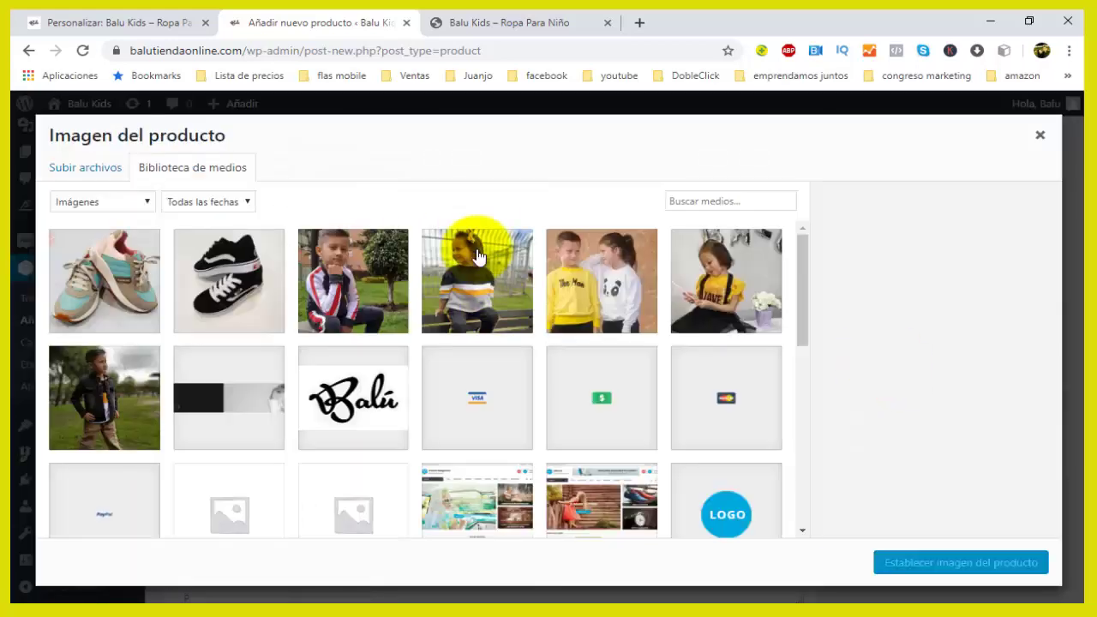
pyautogui.click(103, 171)
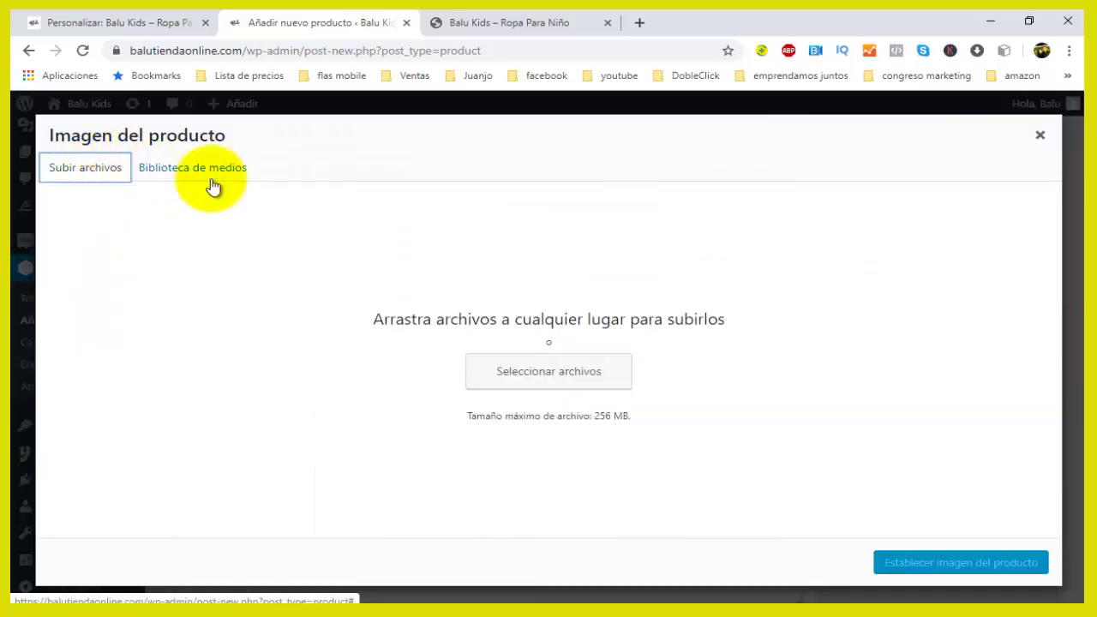
pyautogui.click(524, 357)
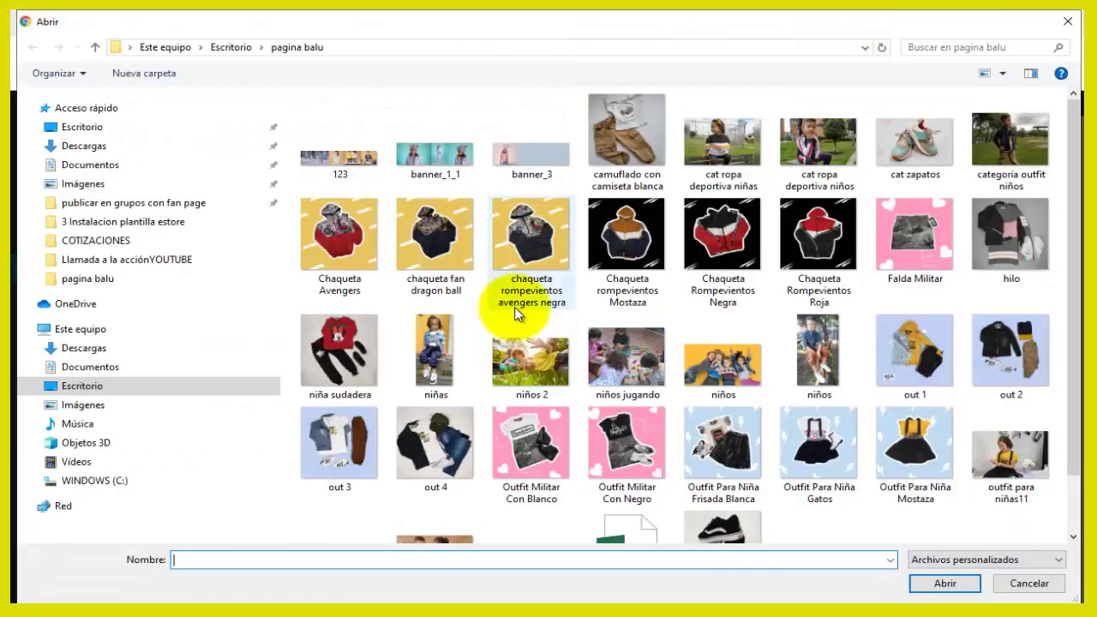
pyautogui.scroll(-1, 698, 351)
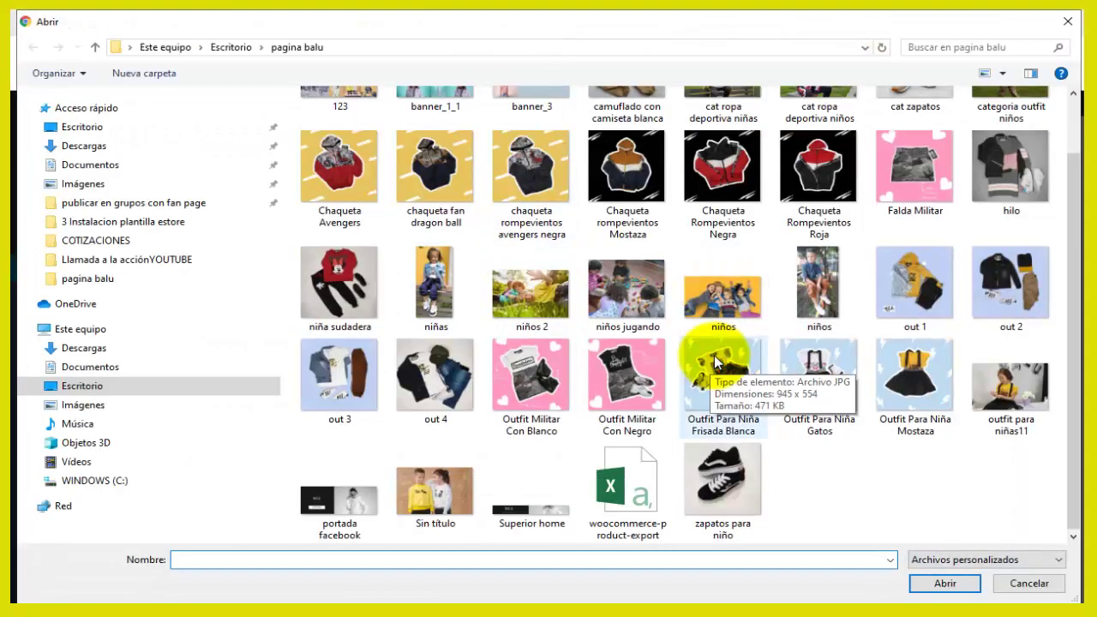
pyautogui.scroll(1, 712, 362)
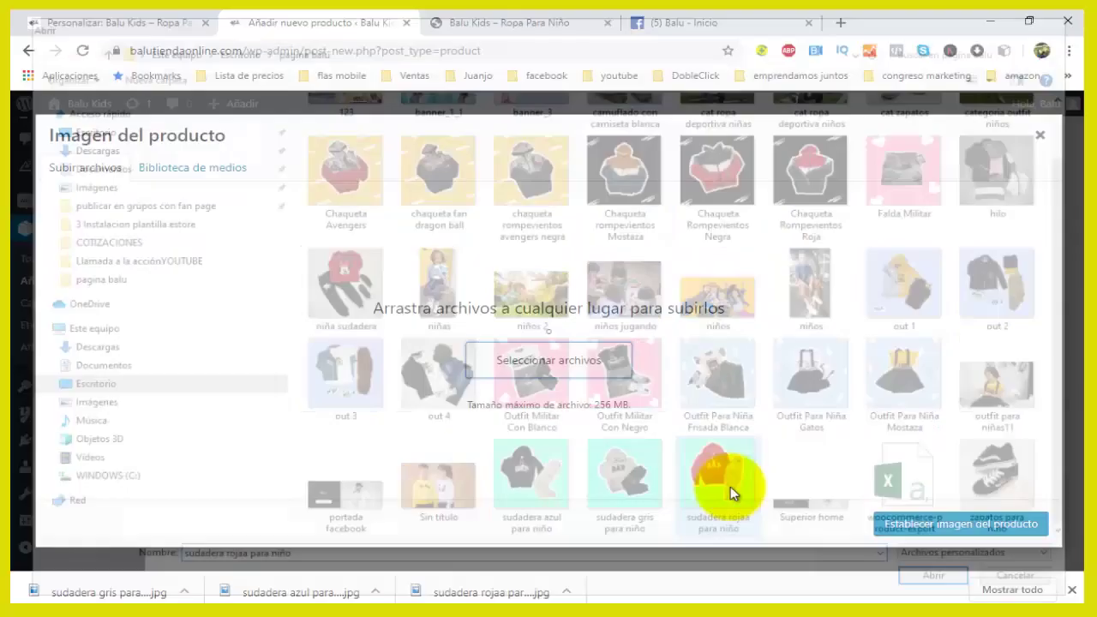
pyautogui.moveTo(728, 482); pyautogui.dragTo(437, 265)
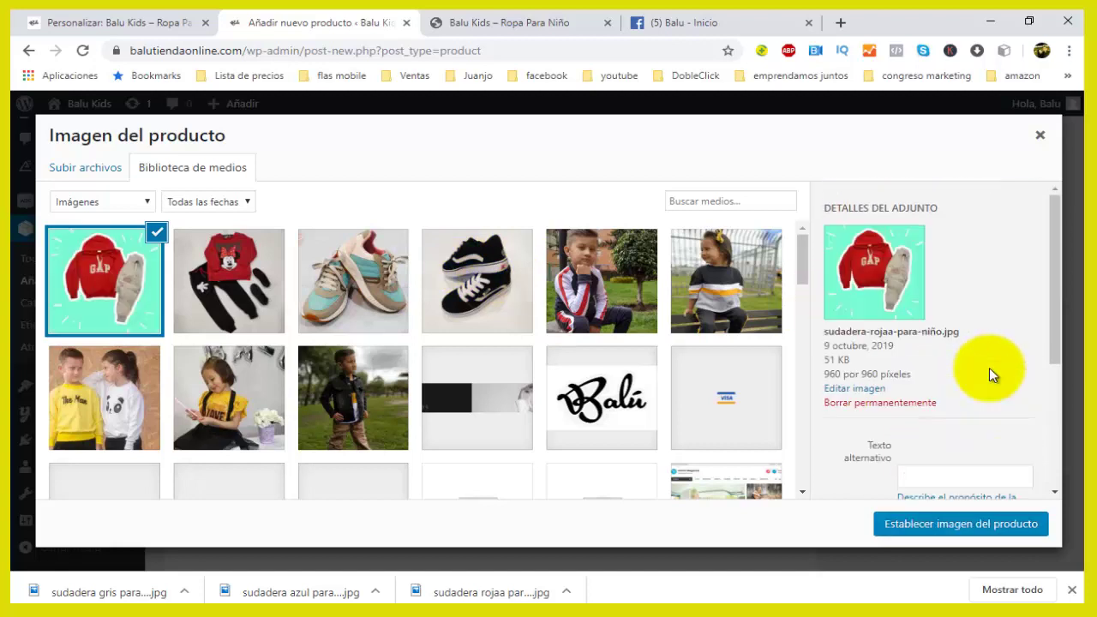
# Step: Give the picture alt text "Sudadera roja para niño", caption "moda para niño" and description "outfit para niño", and set it as product image
pyautogui.scroll(-2, 987, 369)
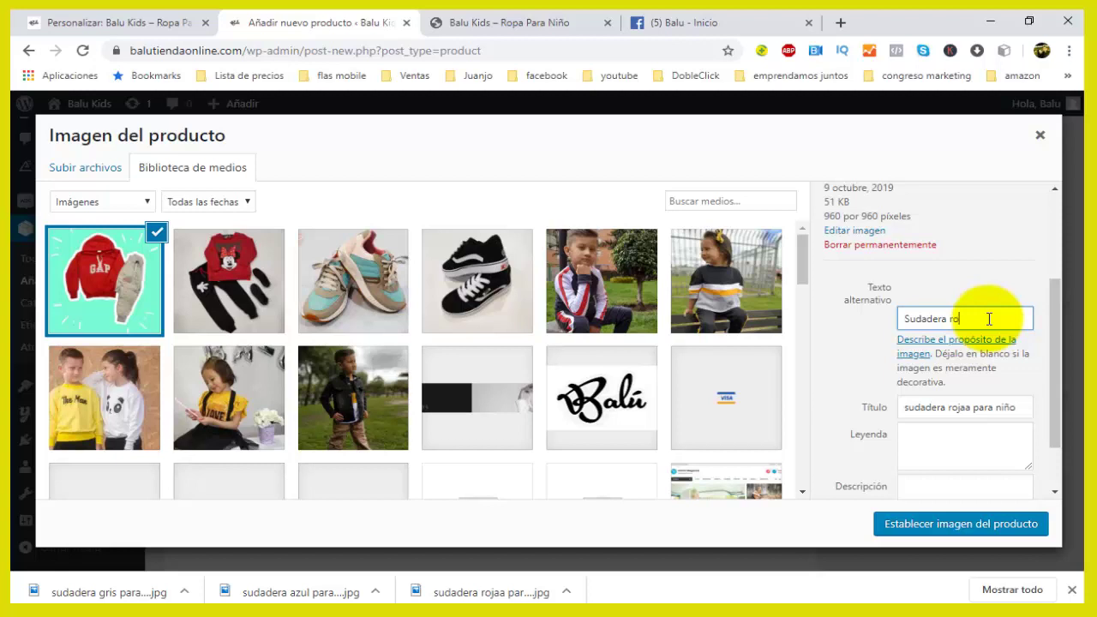
pyautogui.click(975, 432)
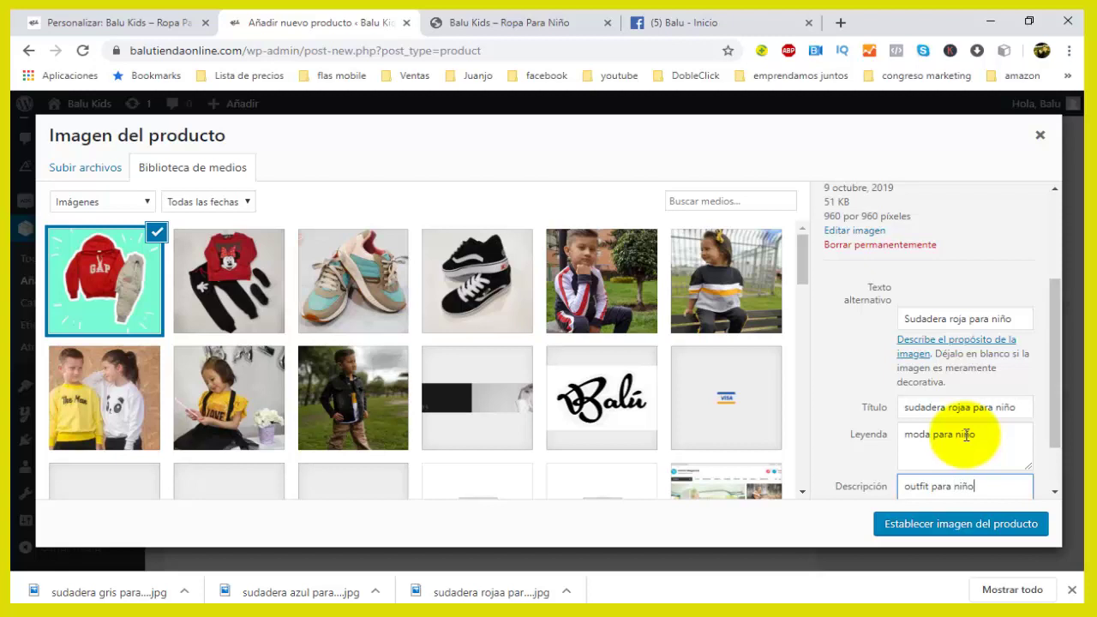
pyautogui.scroll(-1, 852, 386)
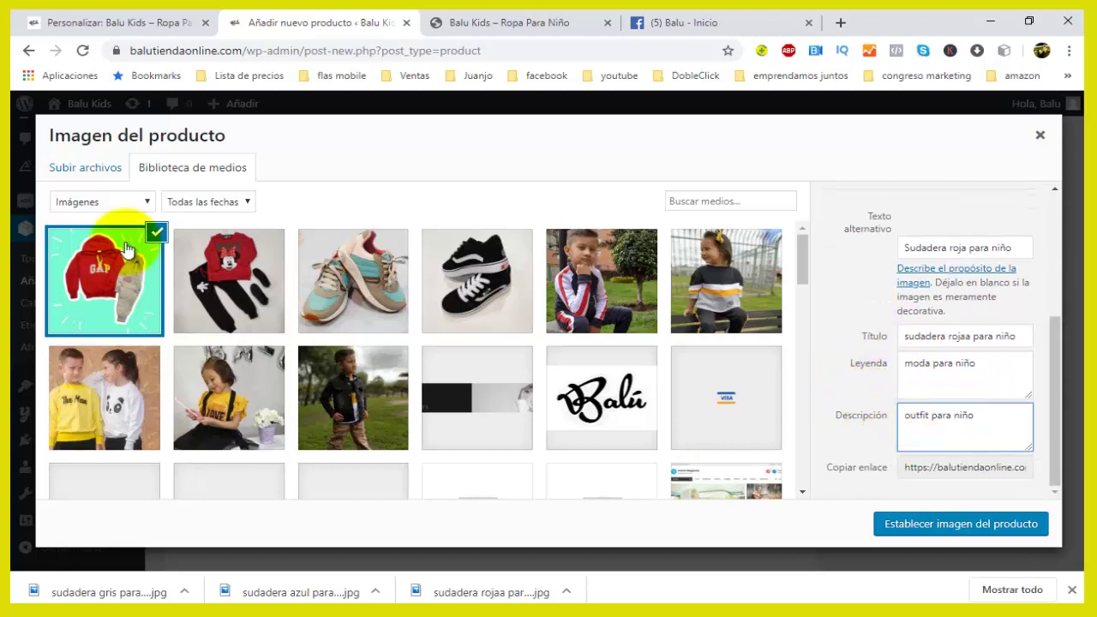
pyautogui.click(997, 528)
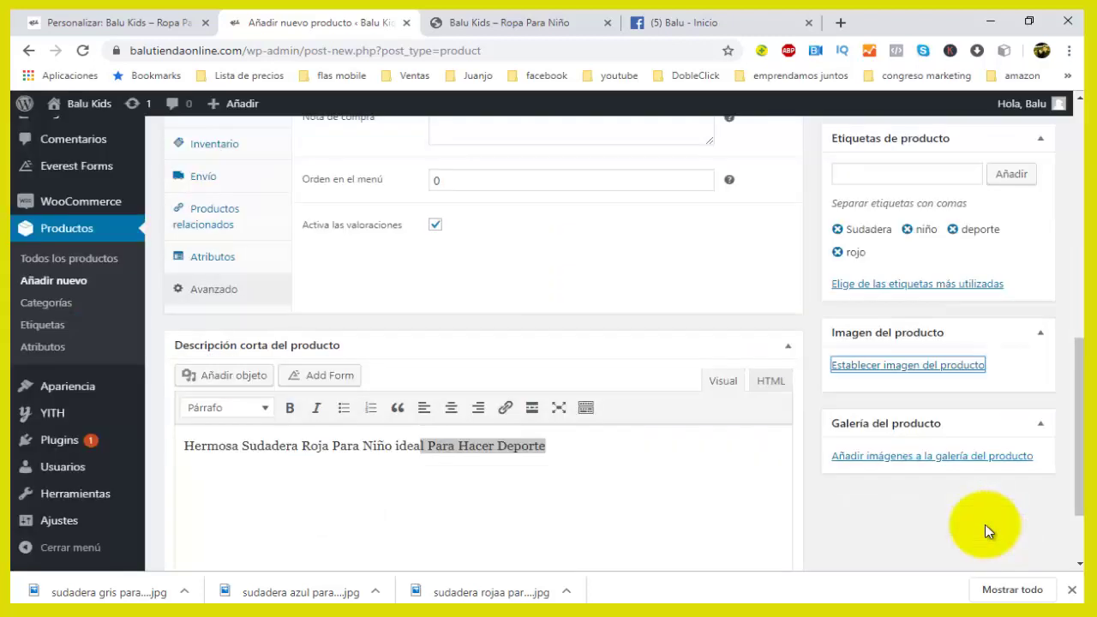
# Step: Look at the media library images available for the product gallery without adding any
pyautogui.scroll(-3, 989, 467)
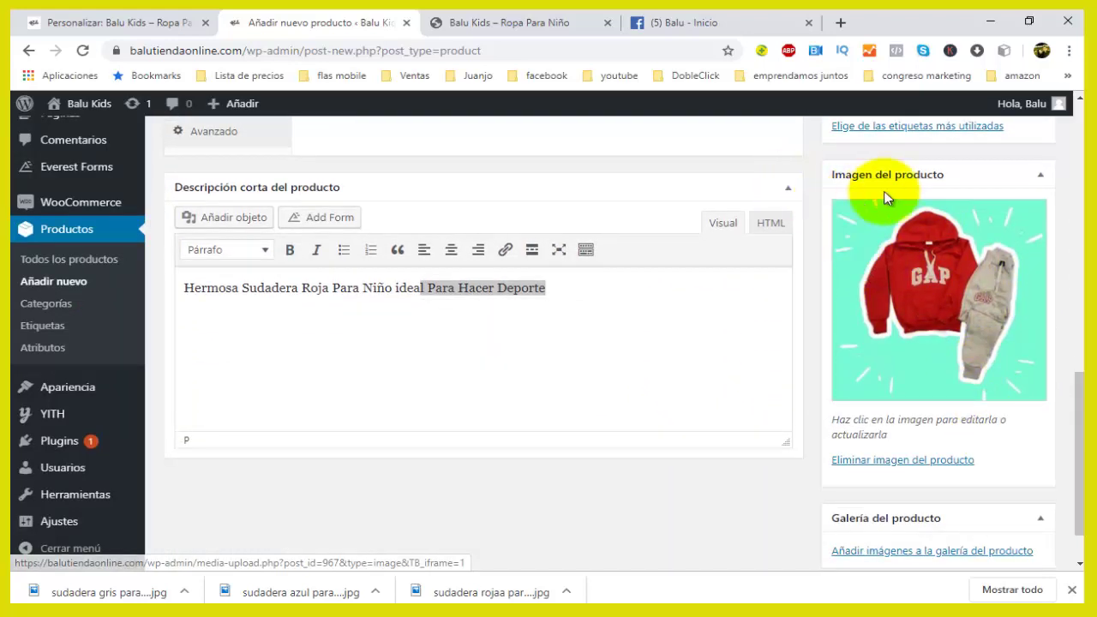
pyautogui.scroll(-1, 930, 428)
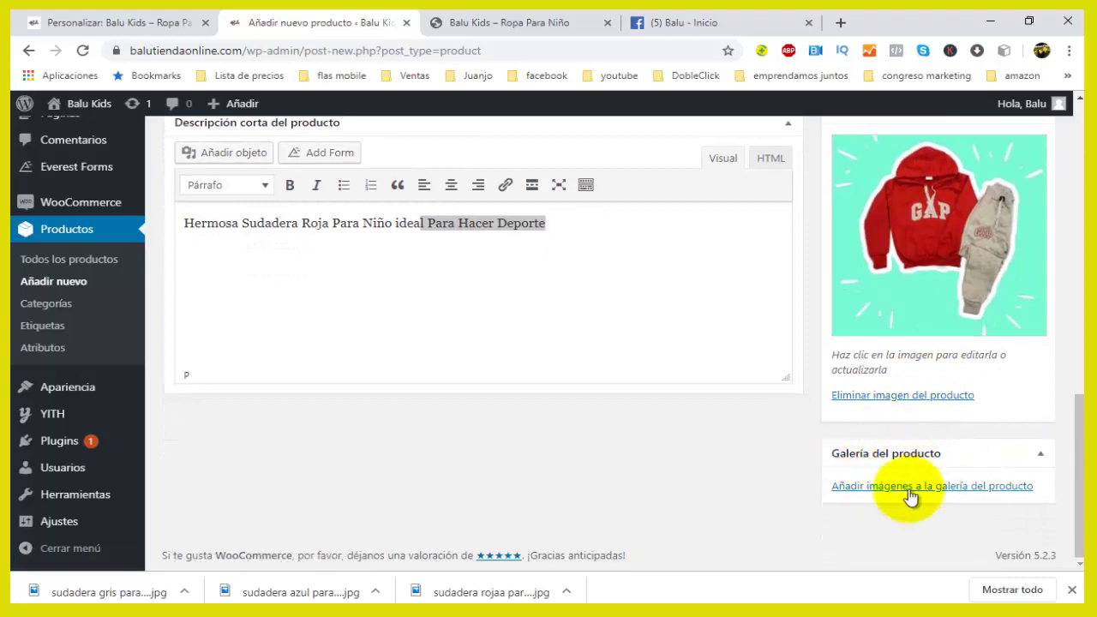
pyautogui.click(892, 487)
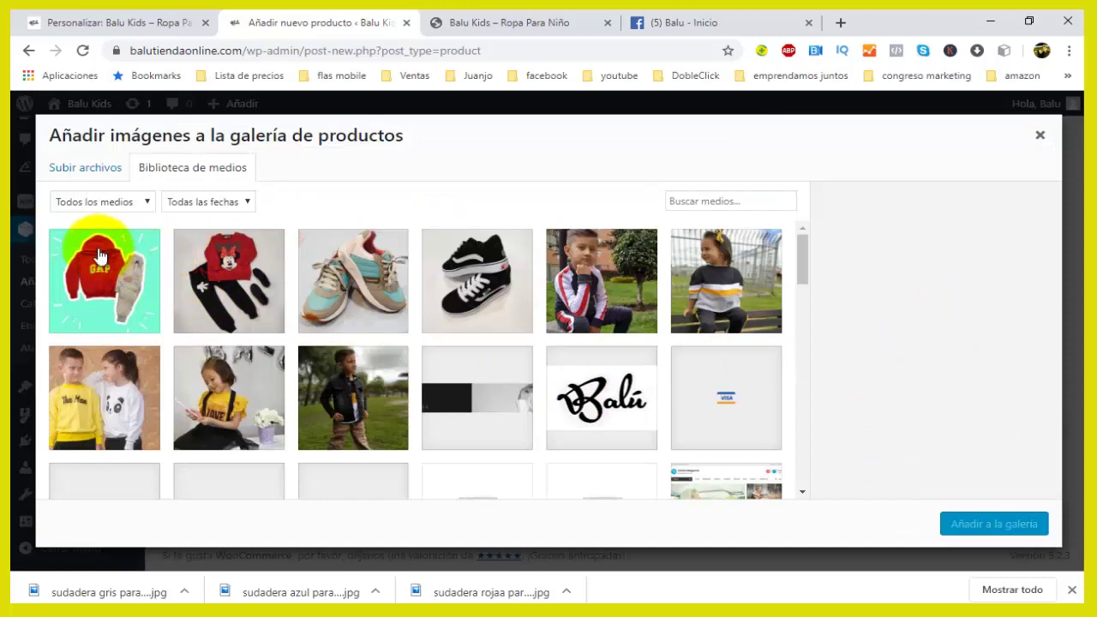
pyautogui.click(1043, 138)
# Step: Review the product's assigned categories, tags and product image before publishing
pyautogui.scroll(2, 886, 367)
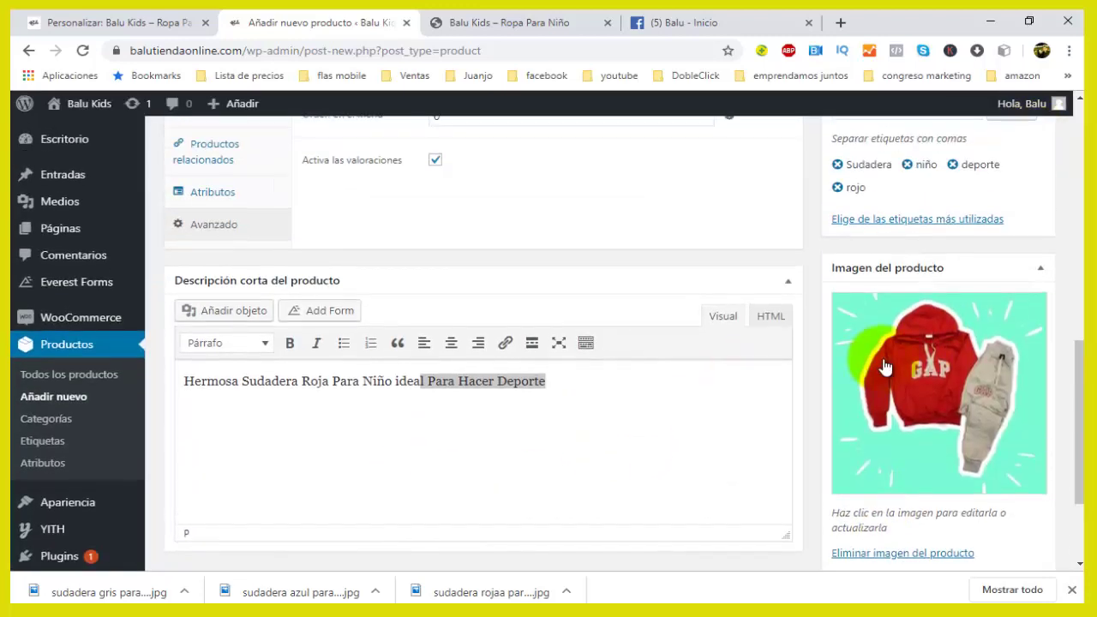
pyautogui.scroll(-2, 885, 367)
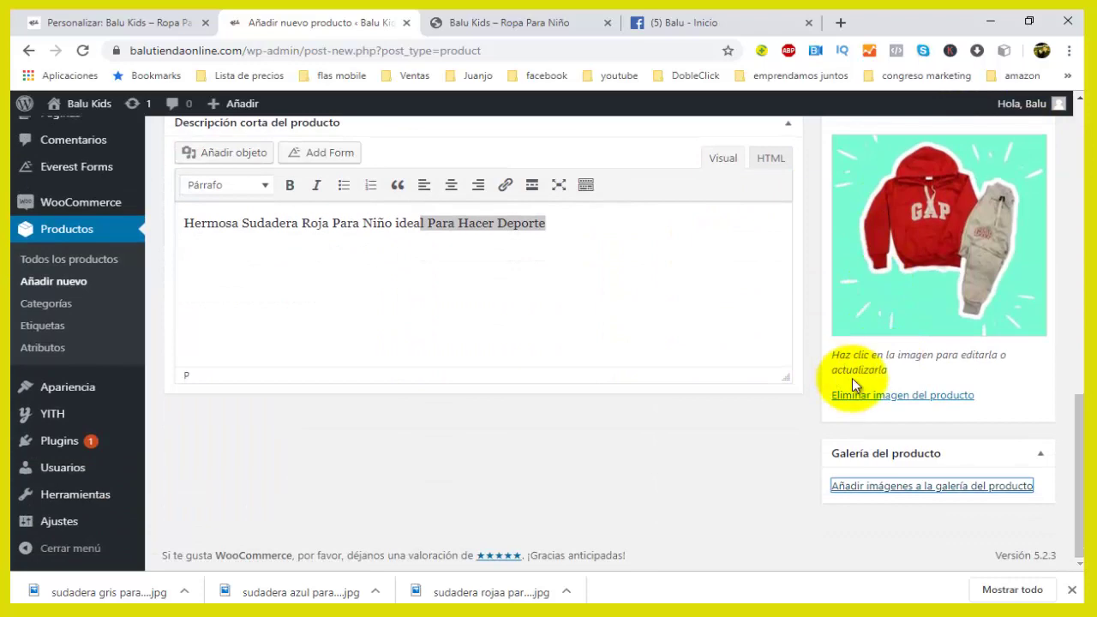
pyautogui.scroll(3, 942, 420)
pyautogui.scroll(5, 941, 420)
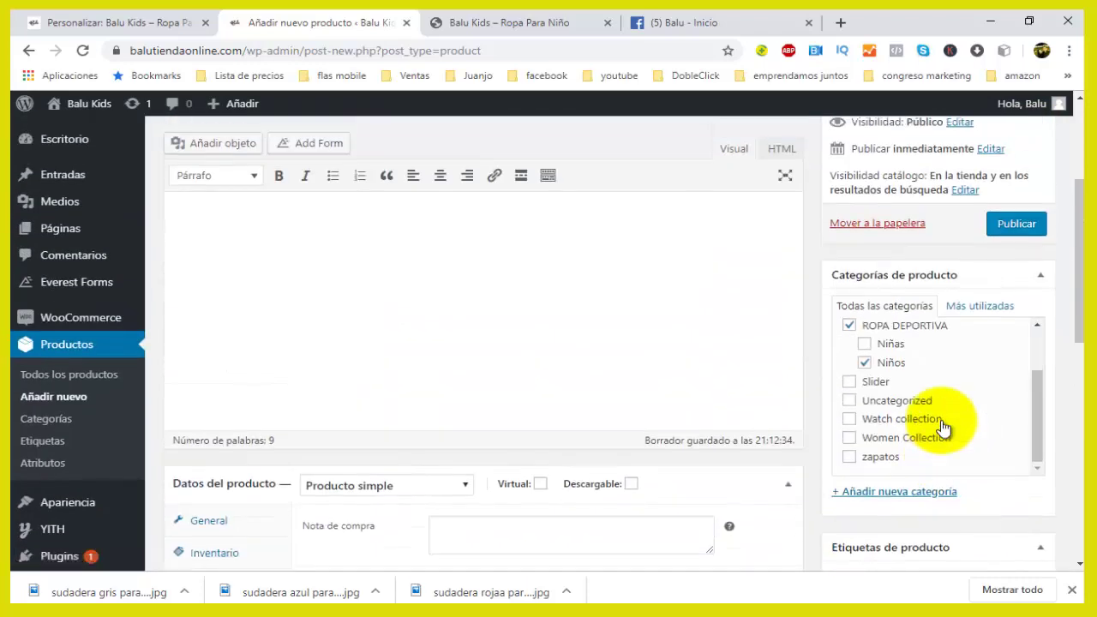
pyautogui.scroll(-1, 942, 420)
pyautogui.scroll(2, 1011, 424)
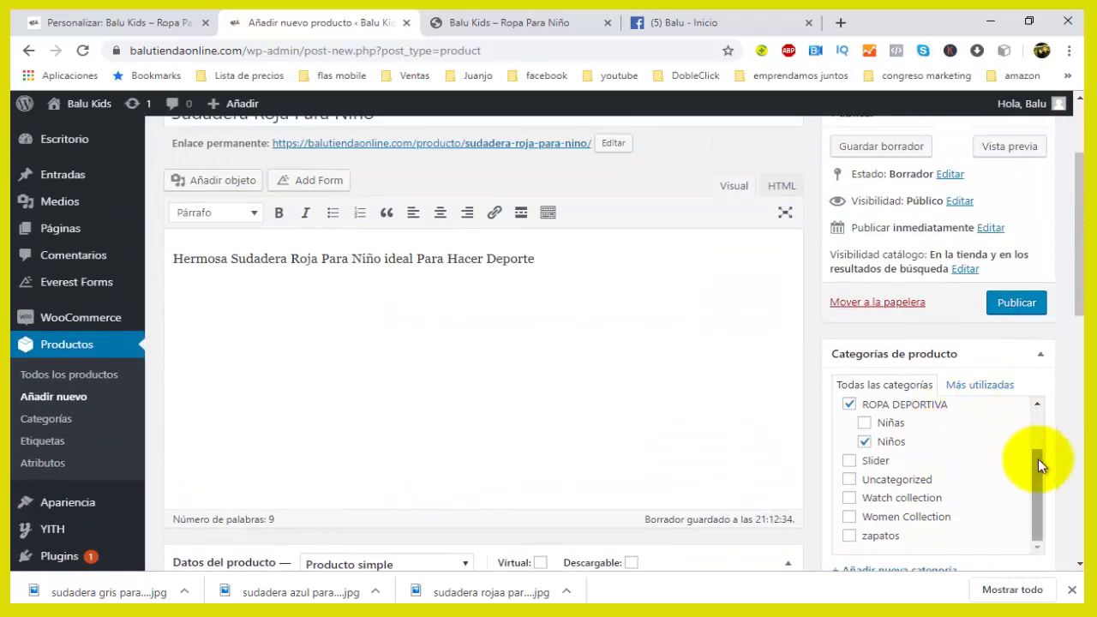
pyautogui.moveTo(1038, 459); pyautogui.dragTo(1040, 413)
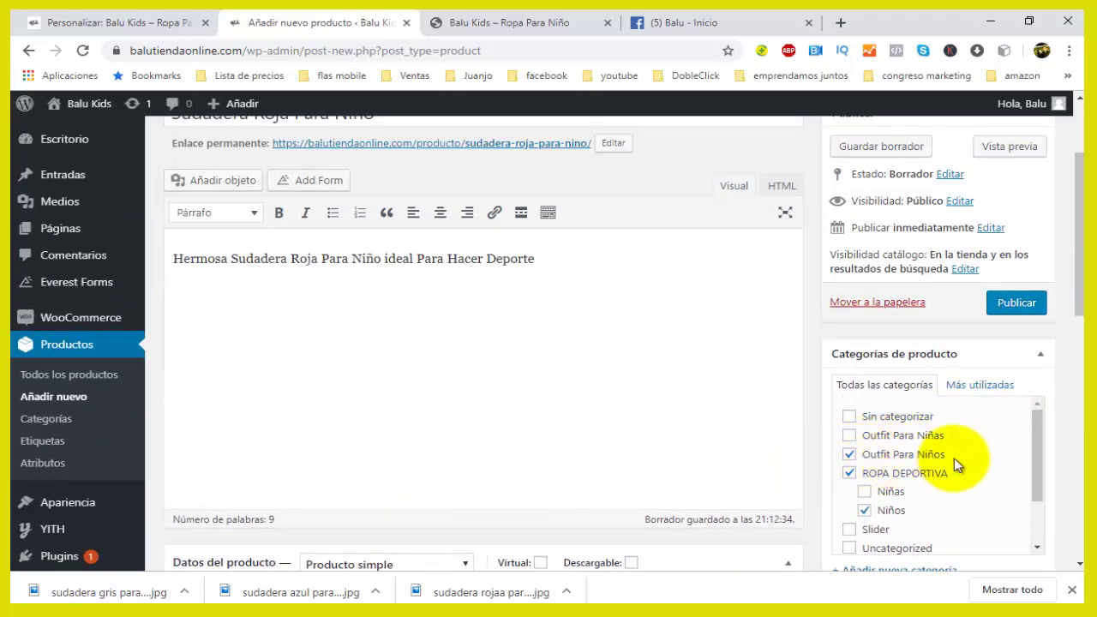
pyautogui.scroll(-2, 943, 488)
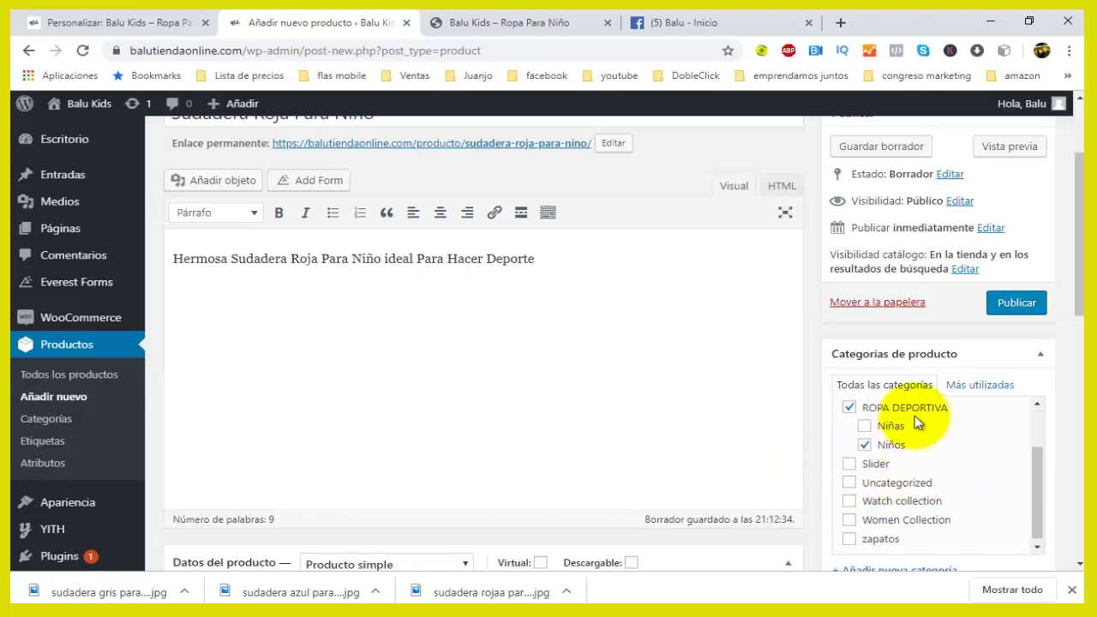
pyautogui.scroll(2, 914, 415)
pyautogui.scroll(-2, 887, 308)
pyautogui.scroll(-2, 883, 306)
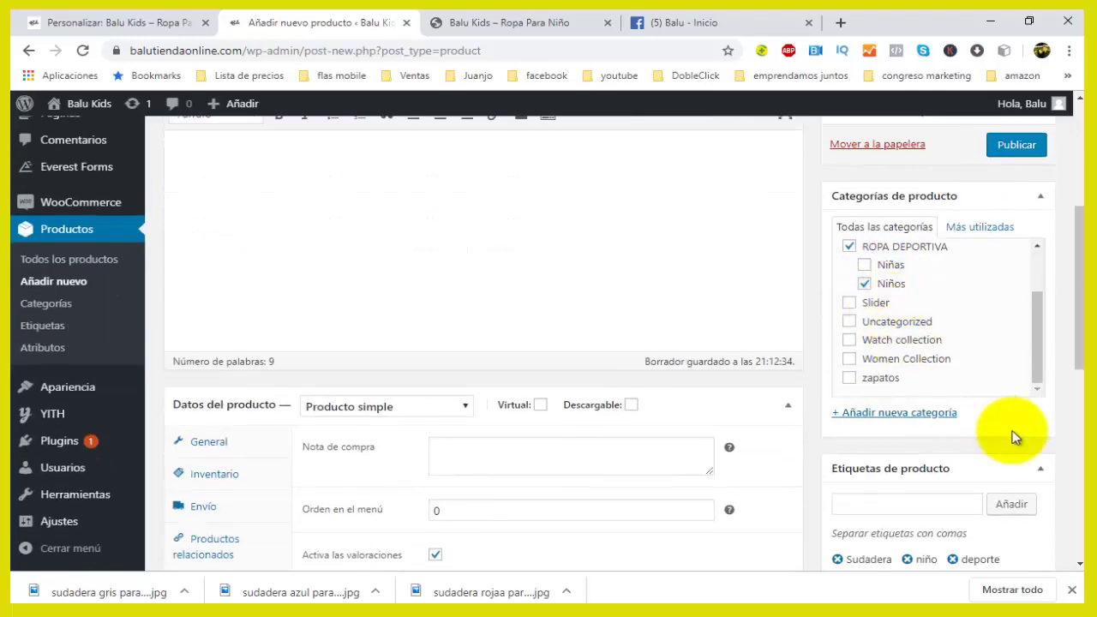
pyautogui.scroll(-3, 943, 454)
pyautogui.scroll(-1, 886, 473)
pyautogui.scroll(1, 874, 300)
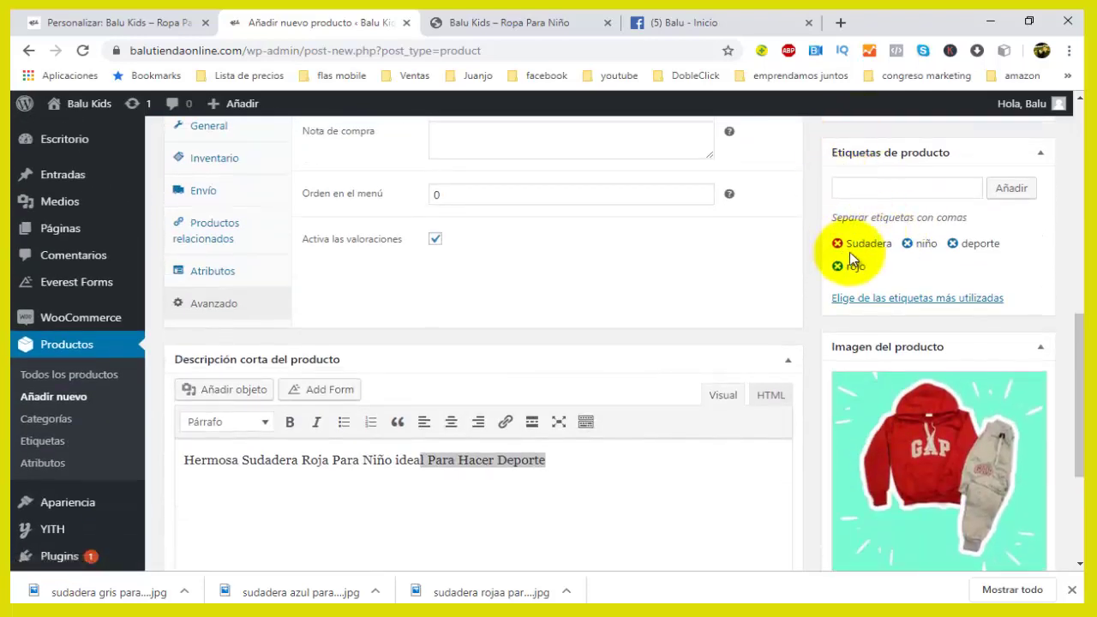
pyautogui.scroll(-3, 857, 308)
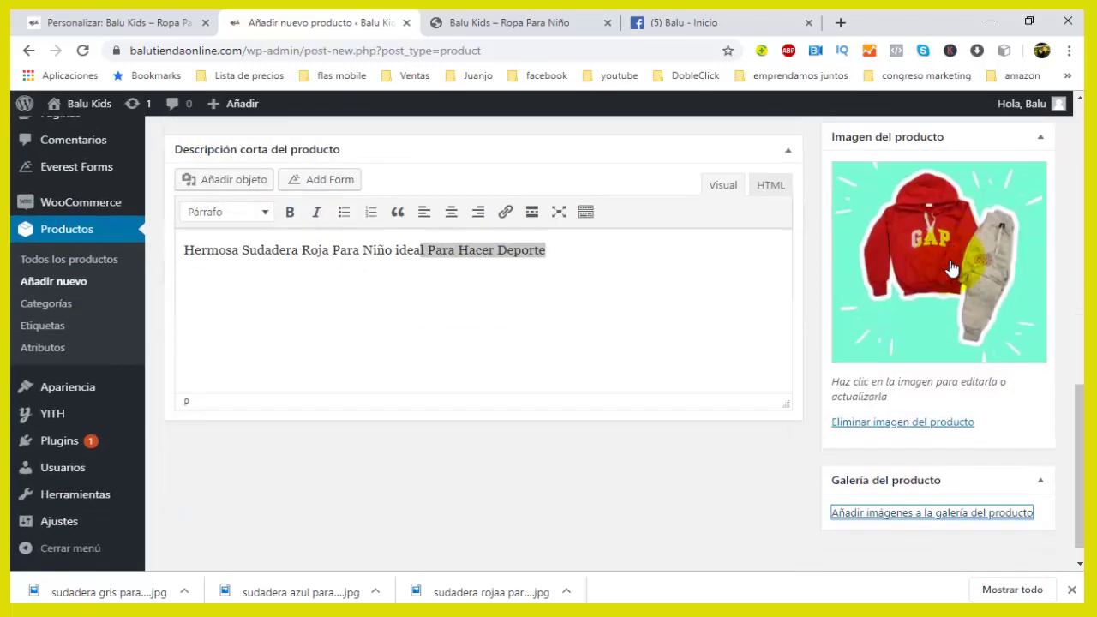
# Step: Publish the product Sudadera Roja Para Niño and open its public store page
pyautogui.scroll(10, 664, 359)
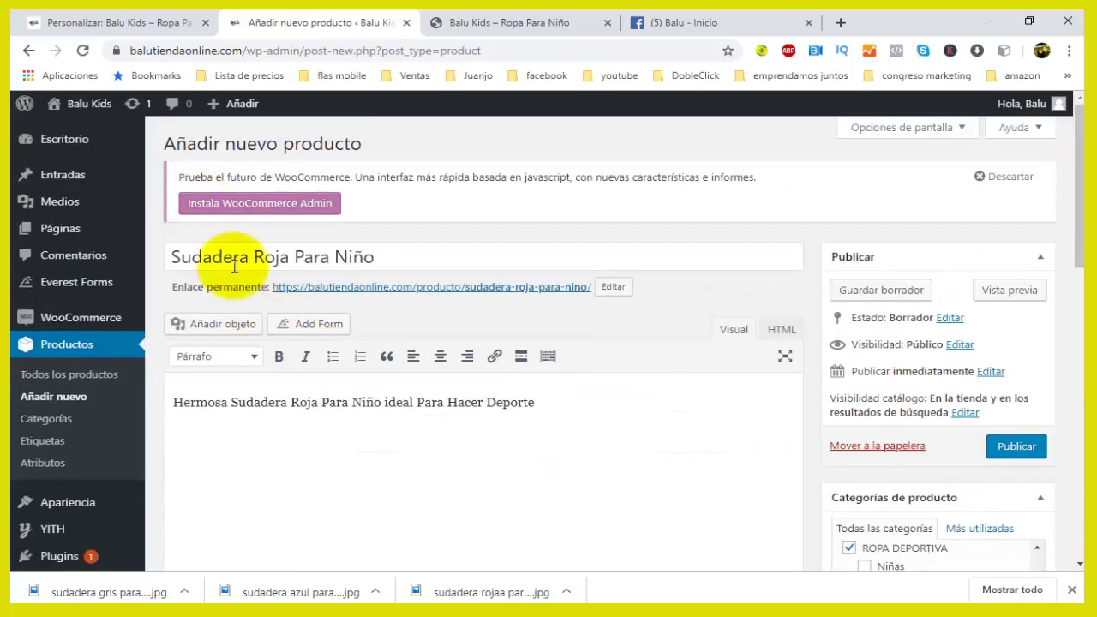
pyautogui.scroll(-2, 258, 268)
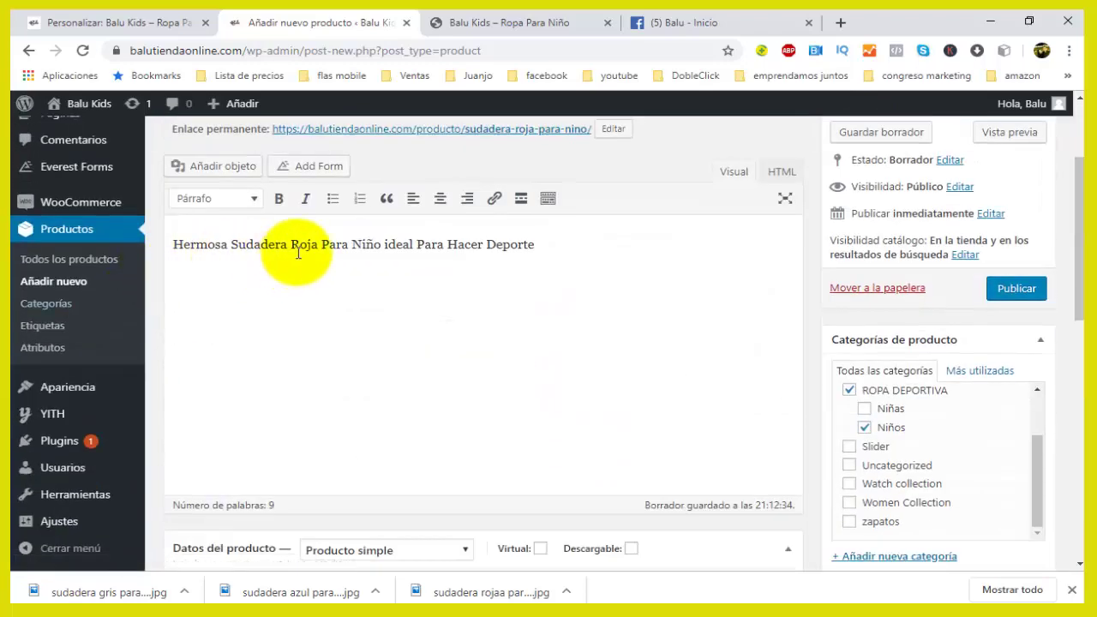
pyautogui.scroll(2, 600, 300)
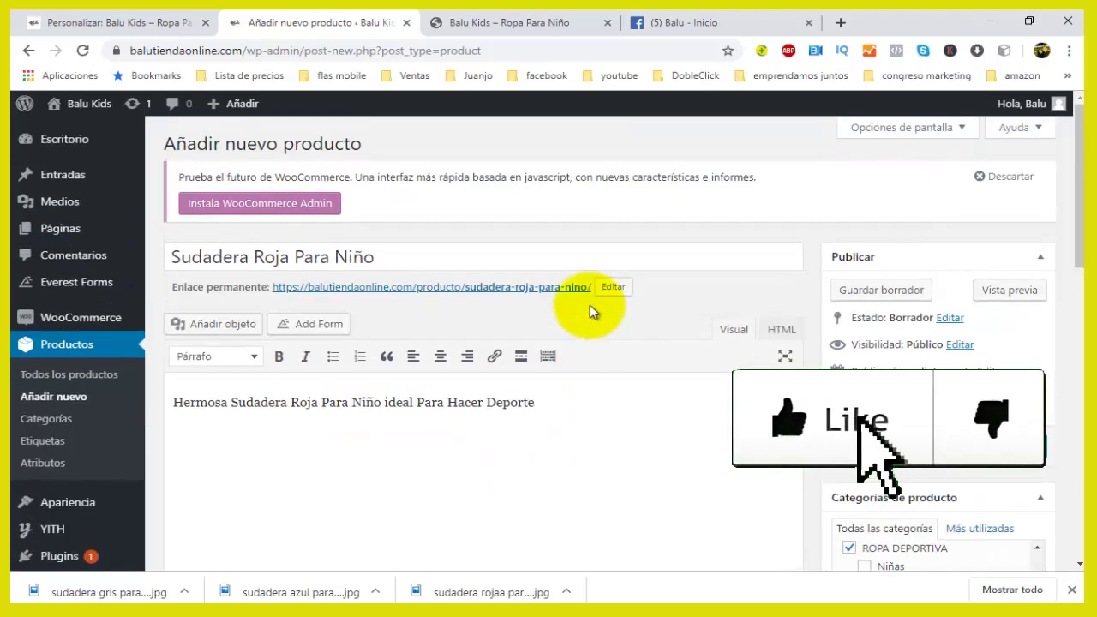
pyautogui.scroll(-2, 960, 343)
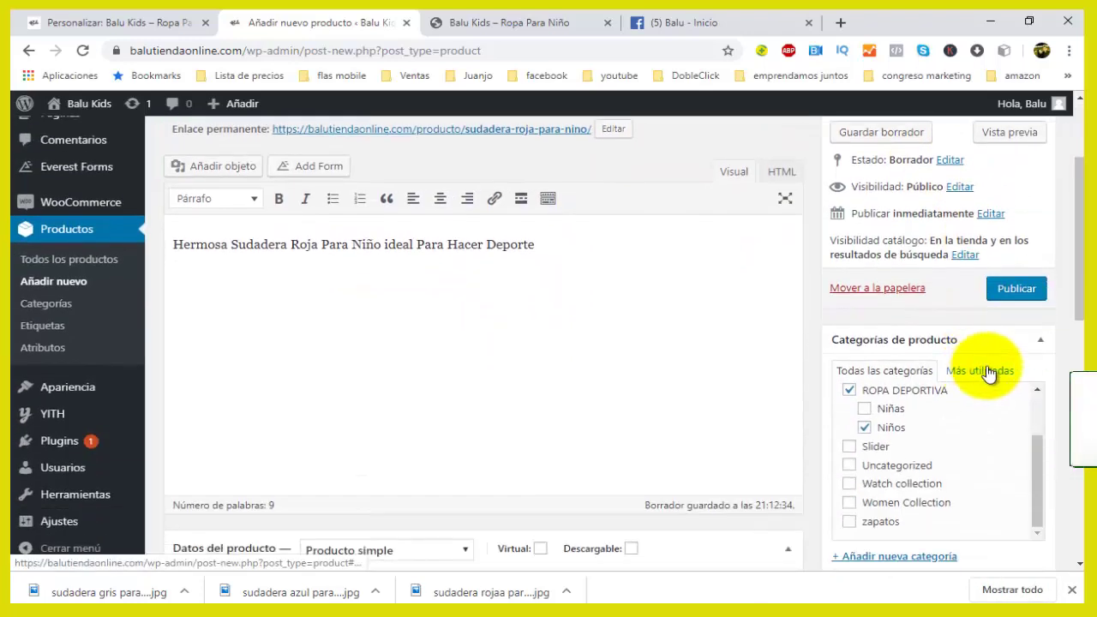
pyautogui.click(1020, 291)
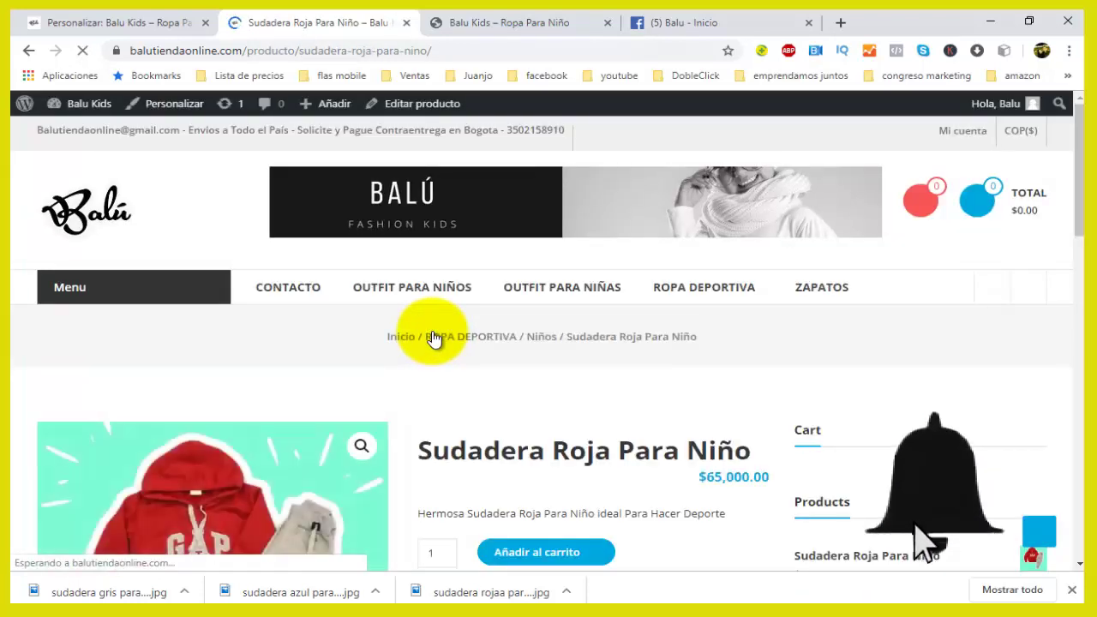
# Step: Examine the published product page and view the product image enlarged
pyautogui.scroll(-4, 665, 331)
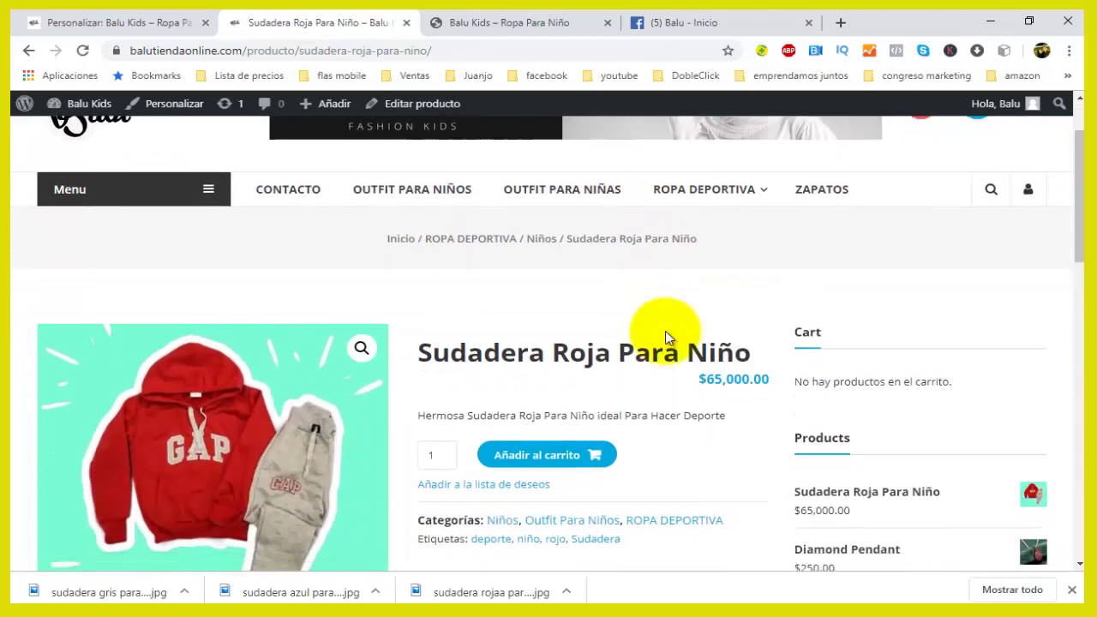
pyautogui.scroll(2, 665, 331)
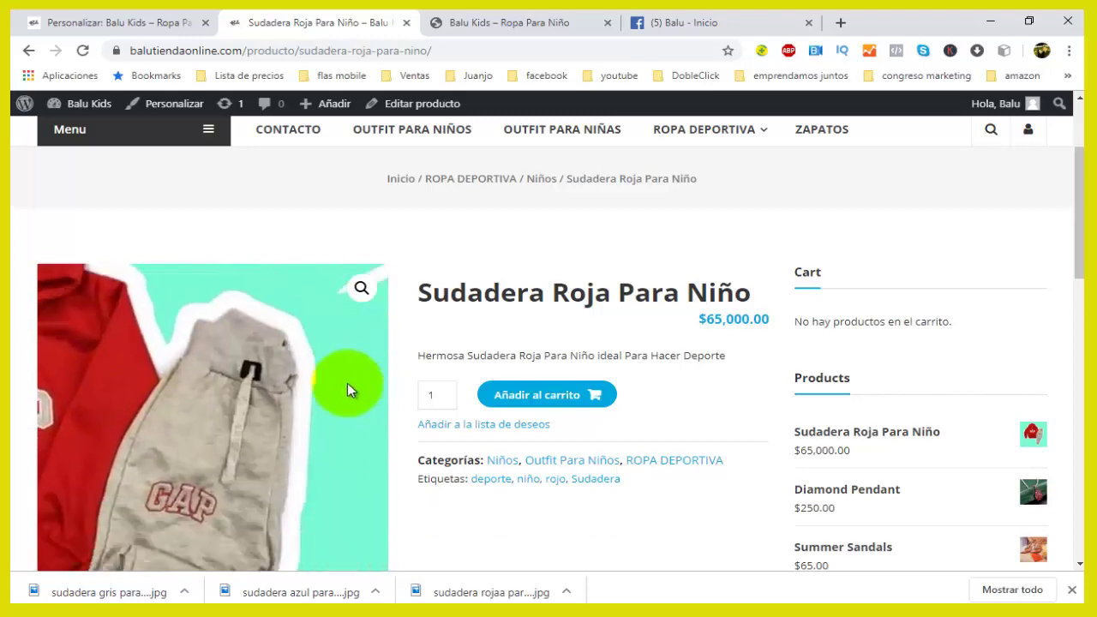
pyautogui.scroll(-1, 347, 383)
pyautogui.click(361, 208)
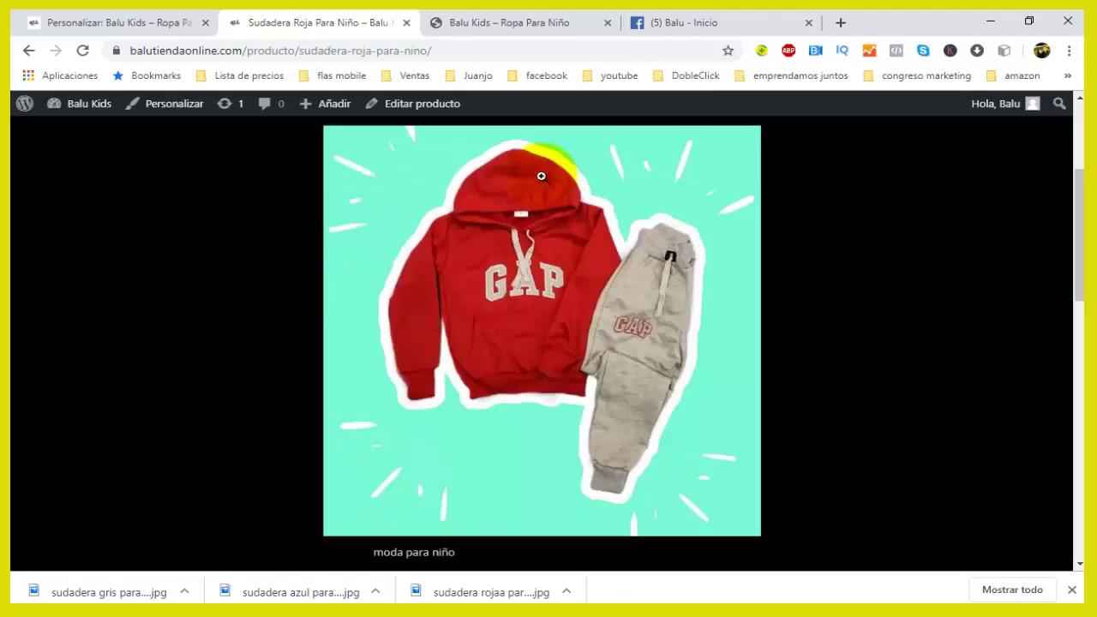
# Step: Reopen the product's store page from its permalink and review the price, categories, tags, description and related products
pyautogui.click(28, 50)
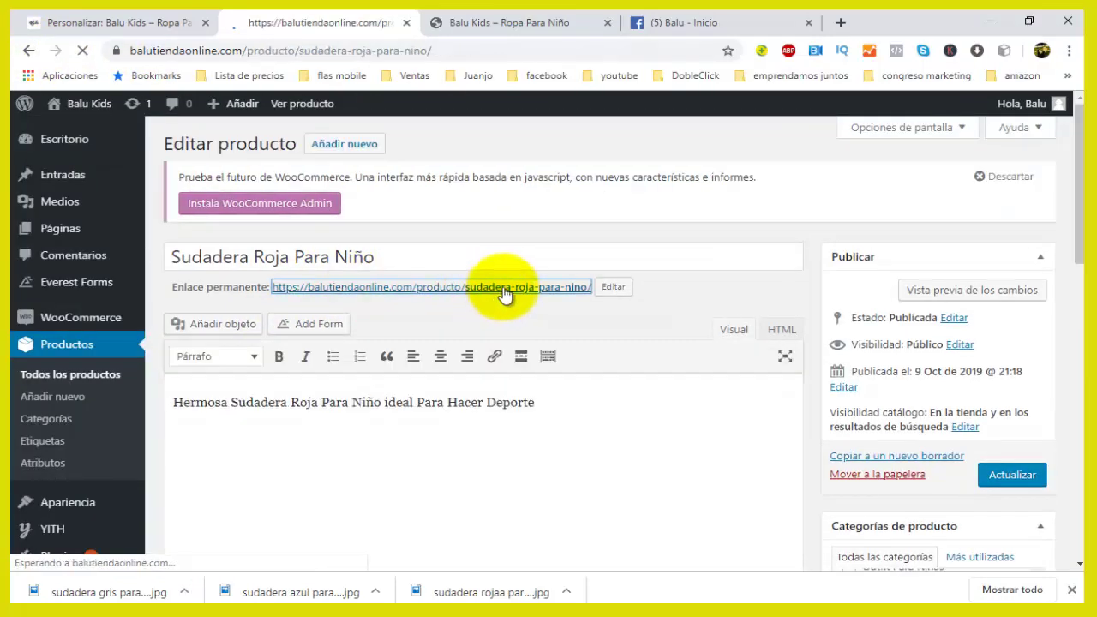
pyautogui.click(504, 289)
pyautogui.scroll(-3, 673, 318)
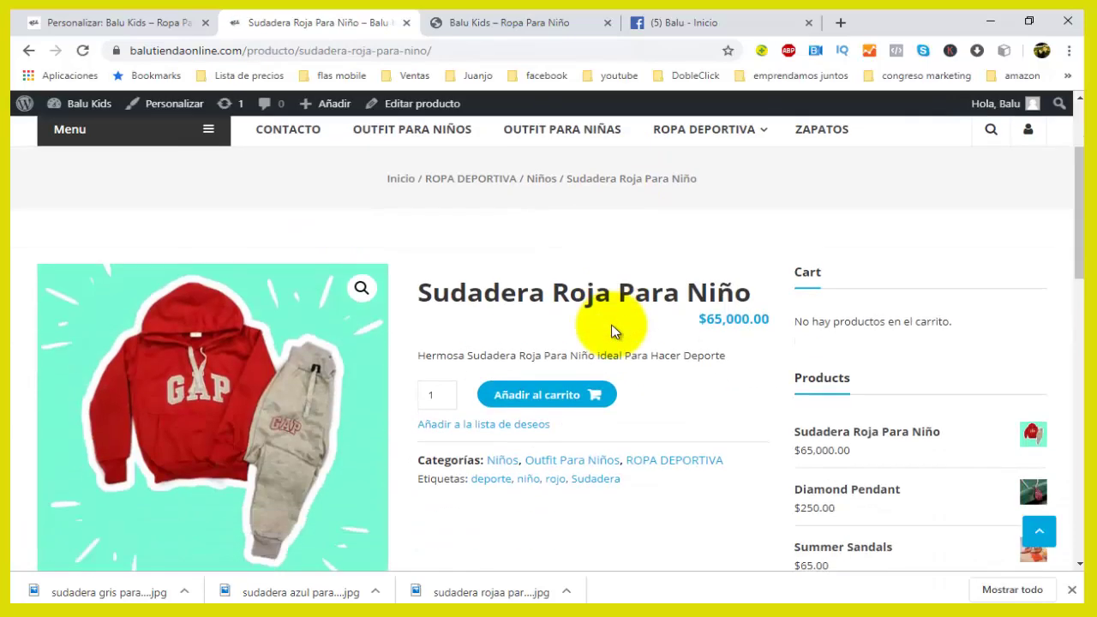
pyautogui.scroll(-1, 559, 341)
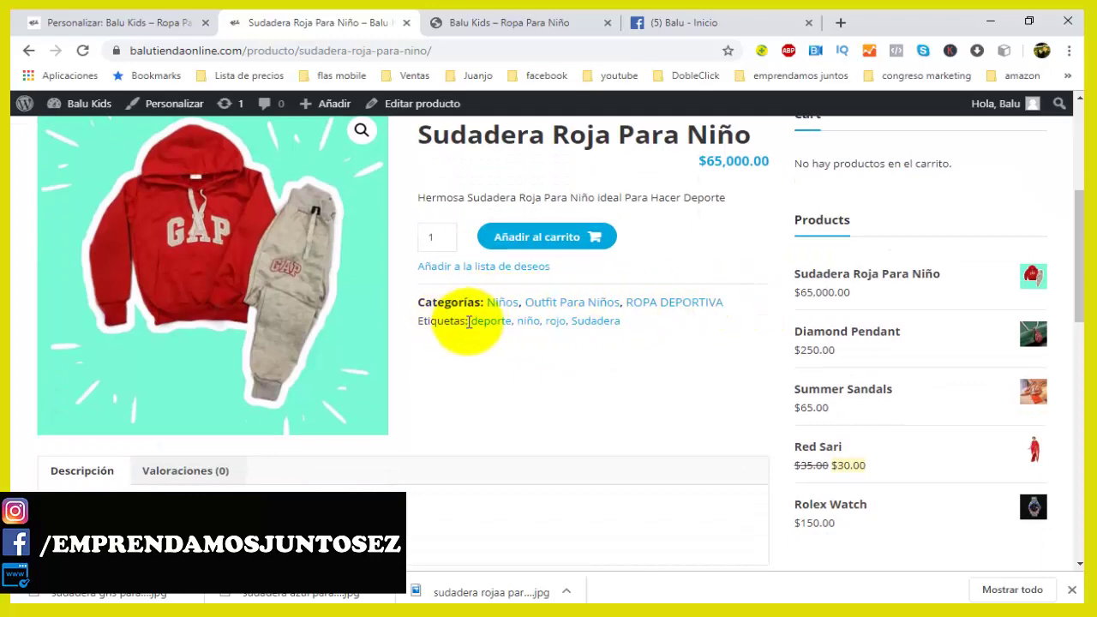
pyautogui.scroll(-3, 587, 342)
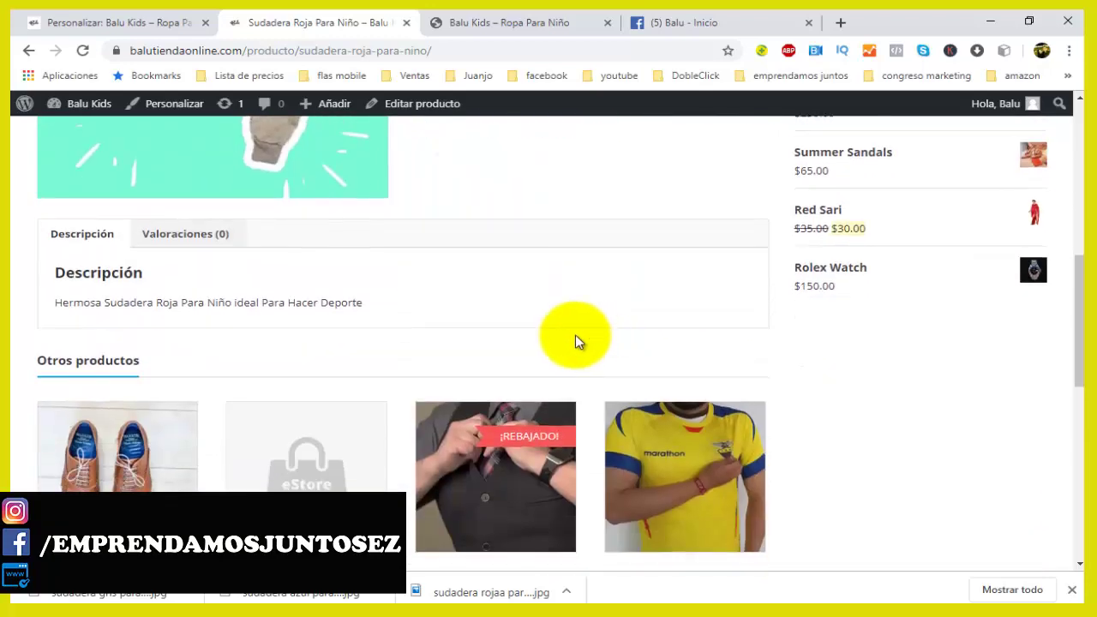
pyautogui.scroll(-2, 336, 346)
pyautogui.scroll(2, 325, 350)
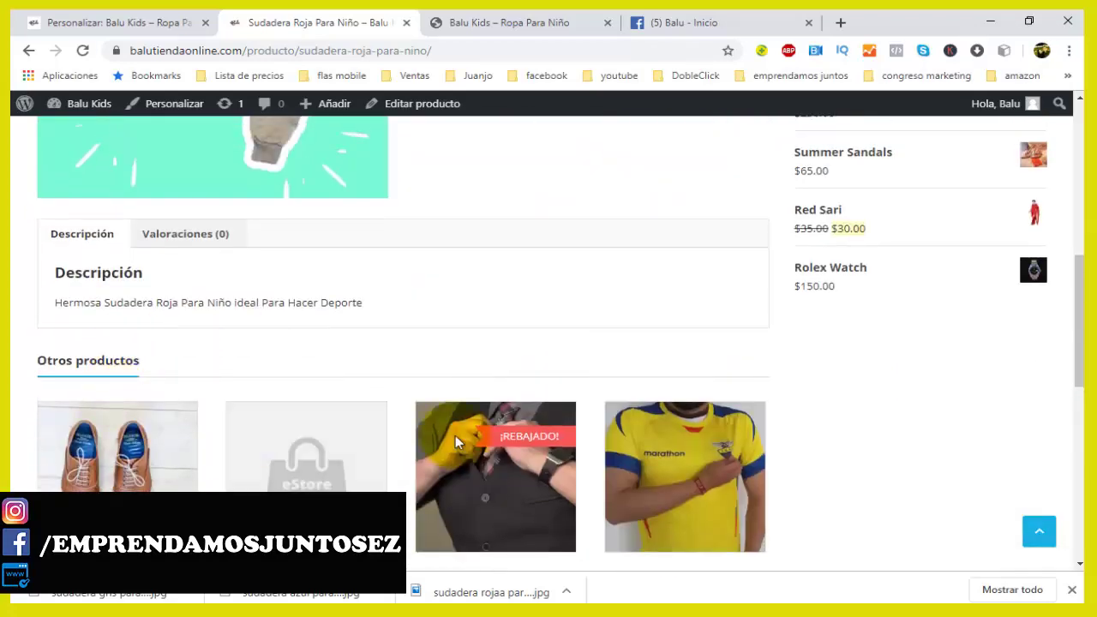
# Step: Review the published product's description, related products, price, categories and tags on its store page
pyautogui.scroll(-5, 455, 435)
pyautogui.scroll(7, 429, 380)
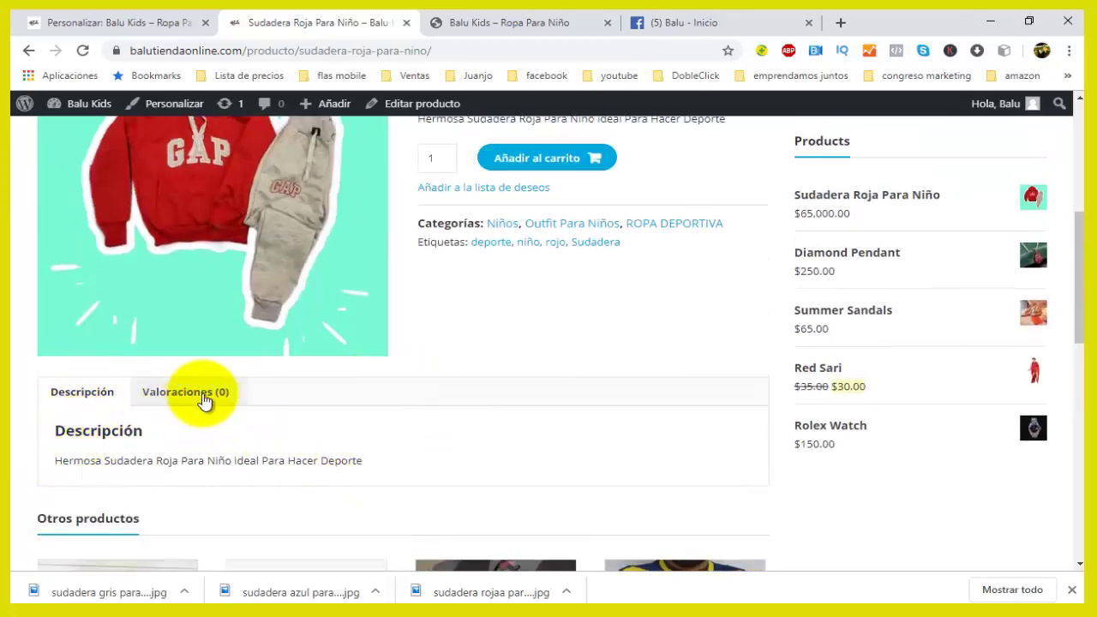
pyautogui.scroll(2, 314, 392)
pyautogui.scroll(3, 454, 372)
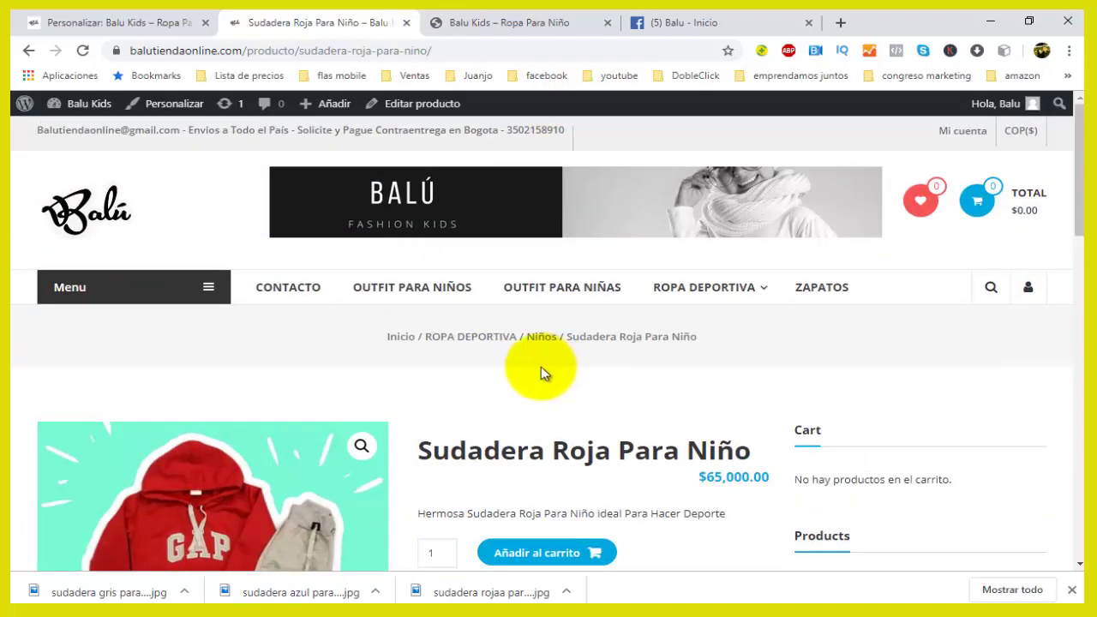
pyautogui.scroll(-1, 519, 361)
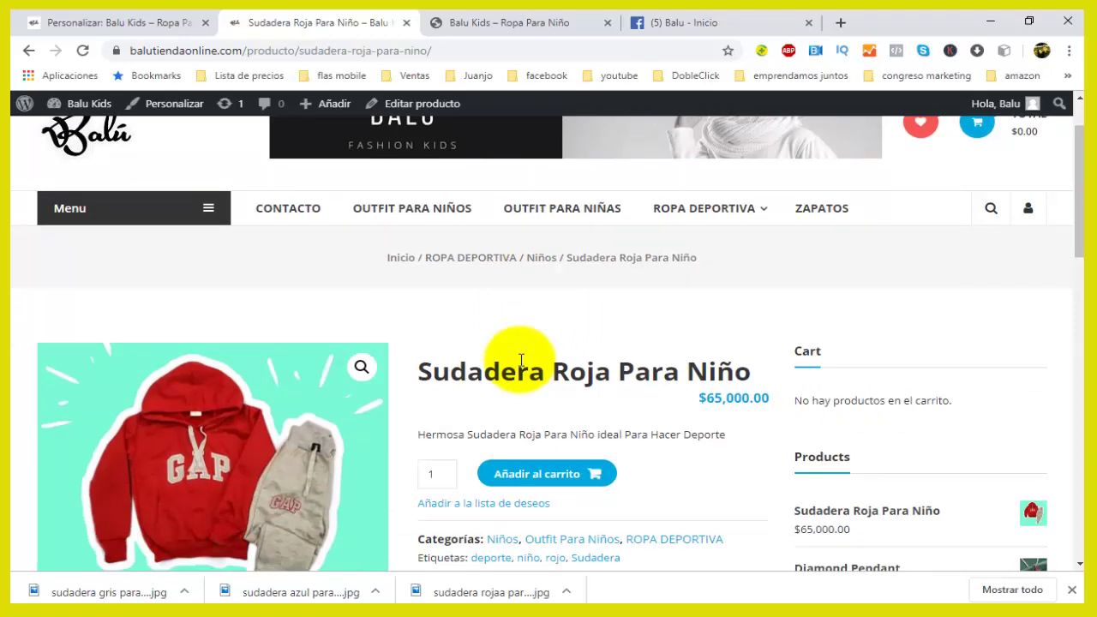
pyautogui.scroll(1, 335, 283)
# Step: Start a new product and title it "Sudadera Azul para niños"
pyautogui.click(118, 19)
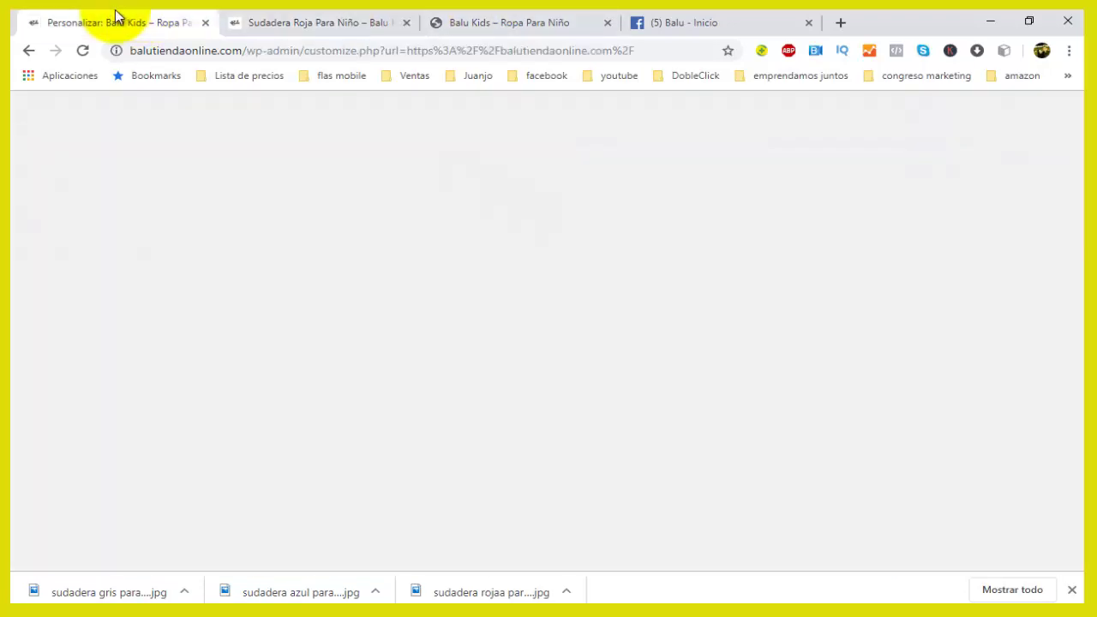
pyautogui.click(381, 20)
pyautogui.click(367, 103)
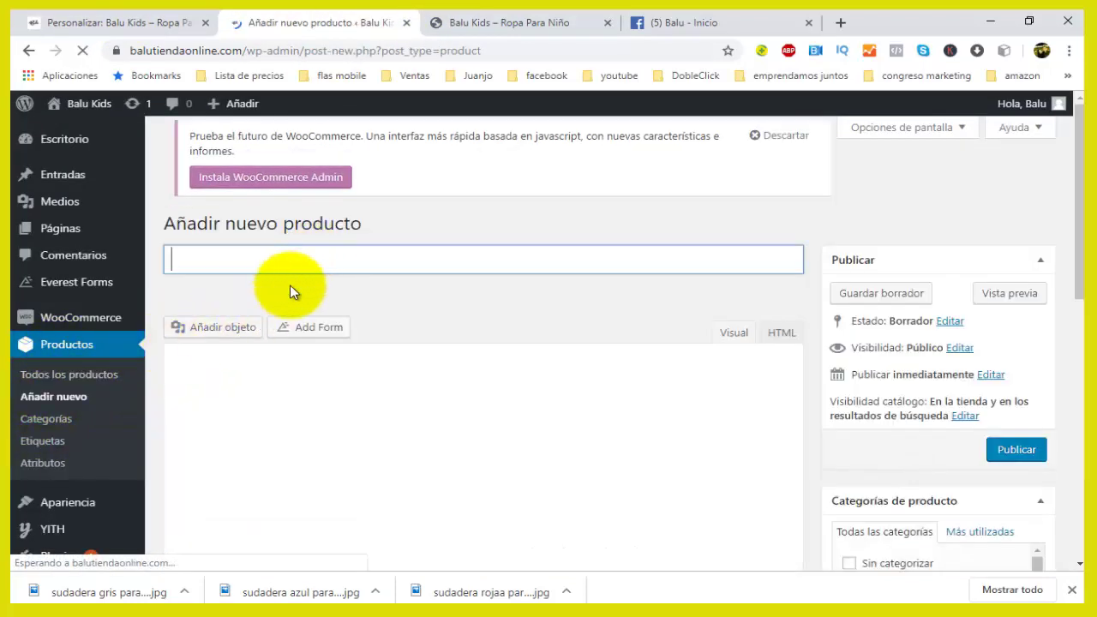
pyautogui.write('Suade')
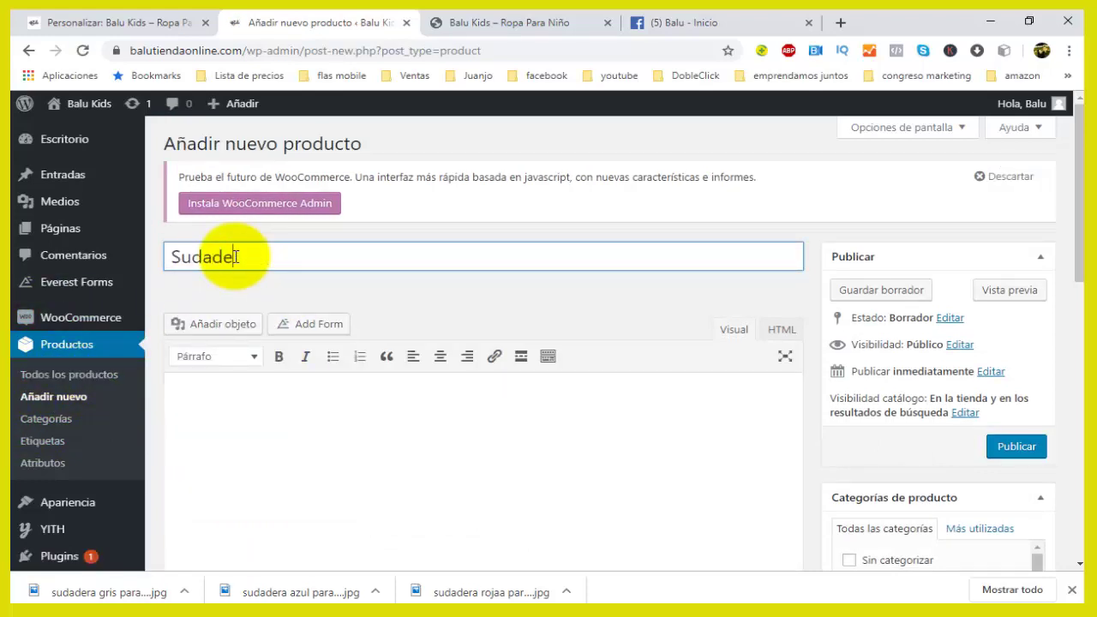
pyautogui.write('ra Azul para niños')
# Step: Open Sudadera Roja Para Niño from the store's Outfit Para Niños category and copy its short description text
pyautogui.hotkey('ctrl', 'Tab')
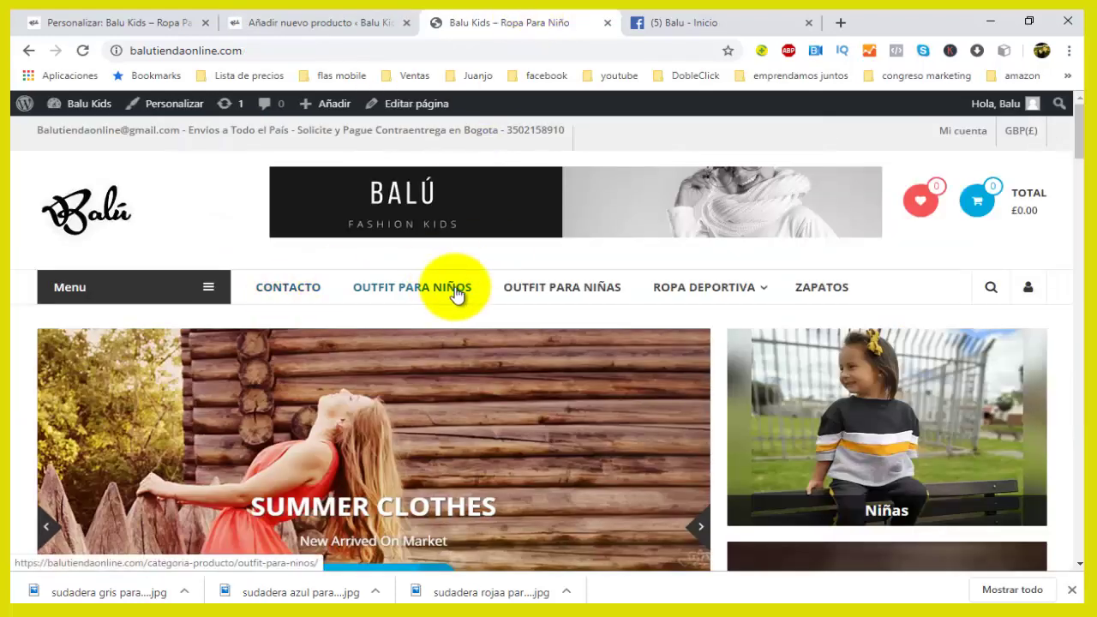
pyautogui.click(453, 292)
pyautogui.click(296, 485)
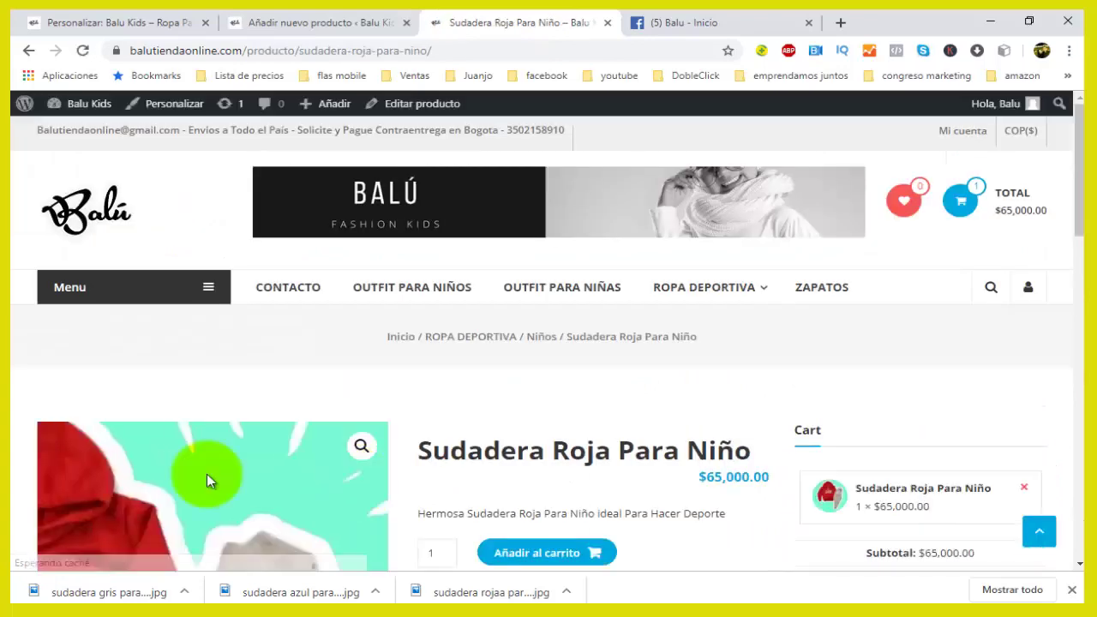
pyautogui.moveTo(729, 276); pyautogui.dragTo(428, 276)
pyautogui.rightClick(433, 276)
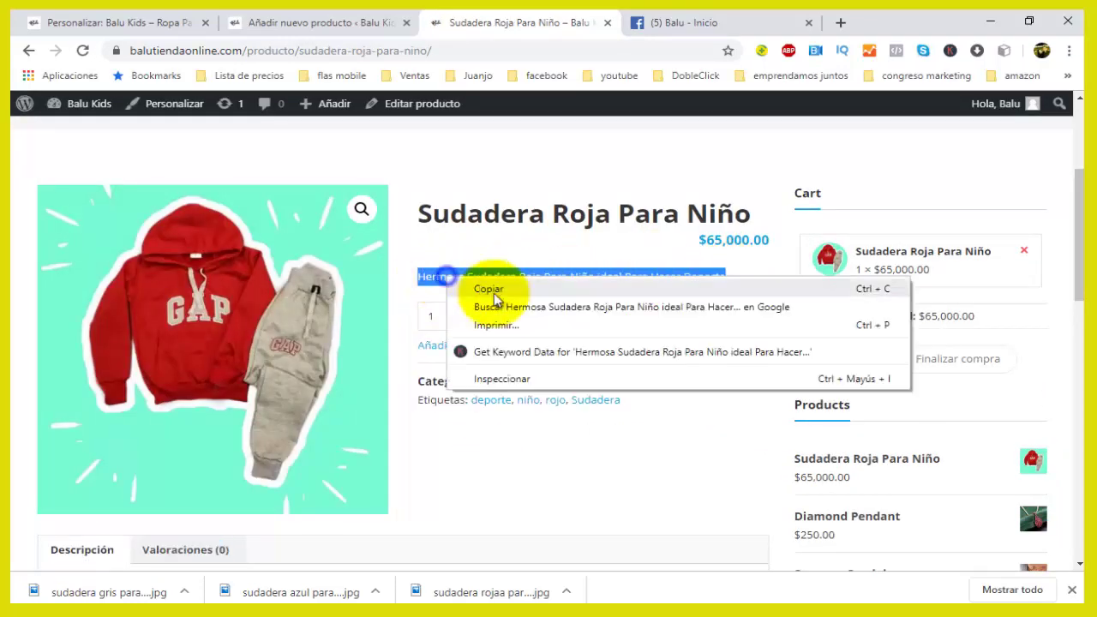
pyautogui.click(489, 289)
# Step: Paste "Hermosa Sudadera Roja Para Niño ideal Para Hacer Deporte" into the new product's main description and short description
pyautogui.click(317, 22)
pyautogui.write('Hermosa Sudadera Roja Para Niño ideal Para Hacer Deporte')
pyautogui.scroll(-10, 480, 385)
pyautogui.click(326, 428)
pyautogui.write('Hermosa Sudadera Roja Para Niño ideal Para Hacer Deporte')
# Step: Set the product's regular price to 75000 and its sale price to 65000
pyautogui.scroll(3, 326, 428)
pyautogui.click(480, 242)
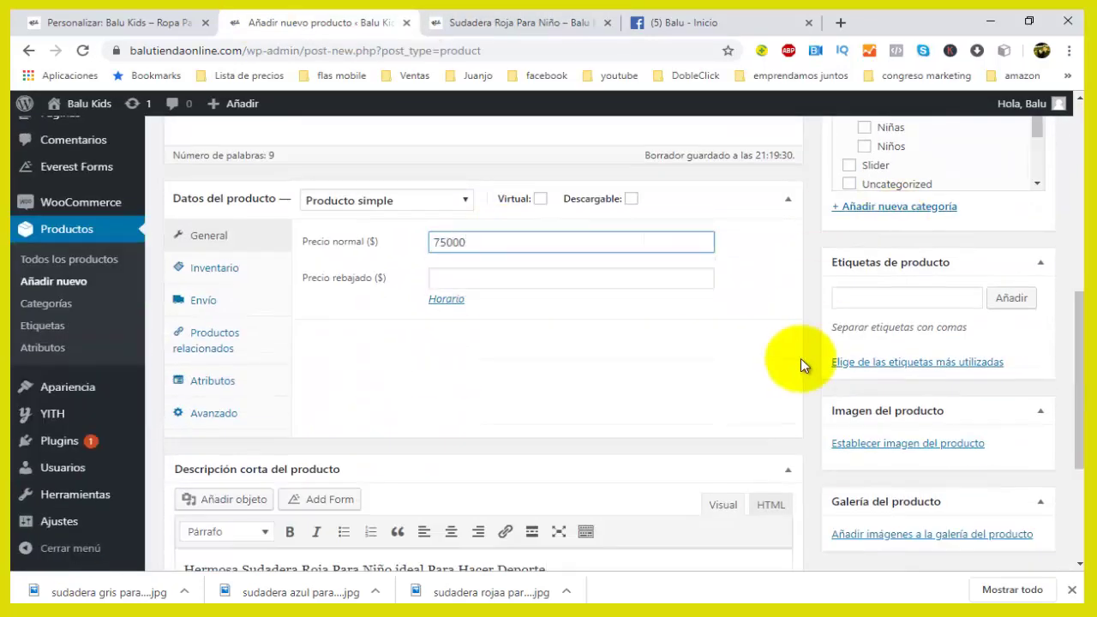
pyautogui.click(507, 277)
pyautogui.write('6')
pyautogui.click(507, 308)
# Step: Assign the product to the categories Outfit Para Niños, ROPA DEPORTIVA and its subcategory Niños
pyautogui.scroll(2, 796, 318)
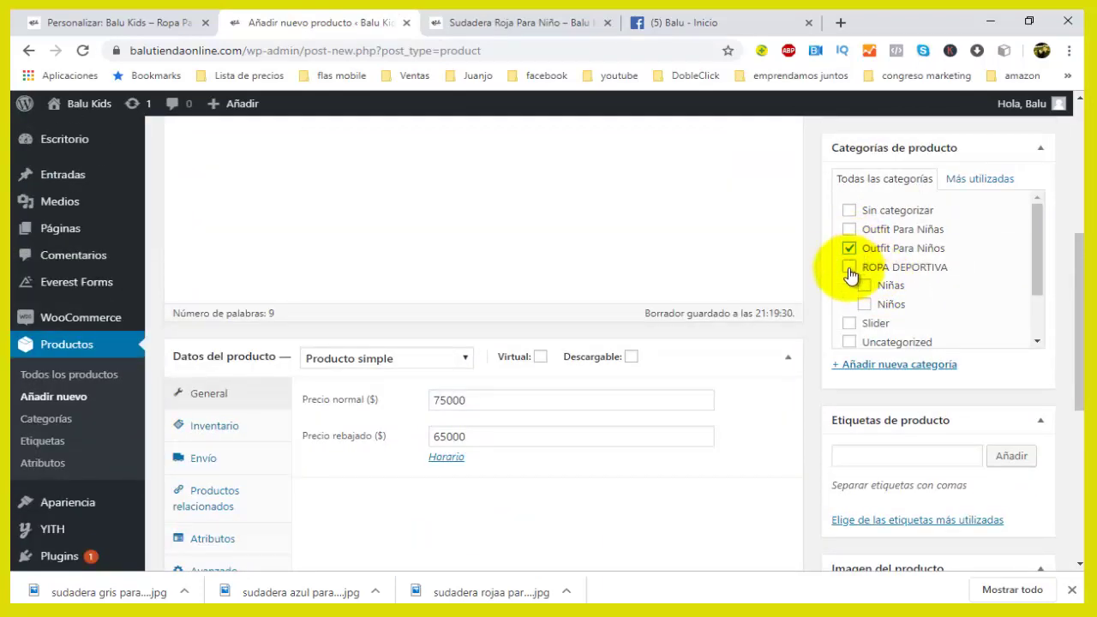
pyautogui.click(849, 268)
pyautogui.click(890, 304)
# Step: Add the tag azul and the existing tags deporte, niño and Sudadera to the product
pyautogui.click(909, 456)
pyautogui.click(1012, 455)
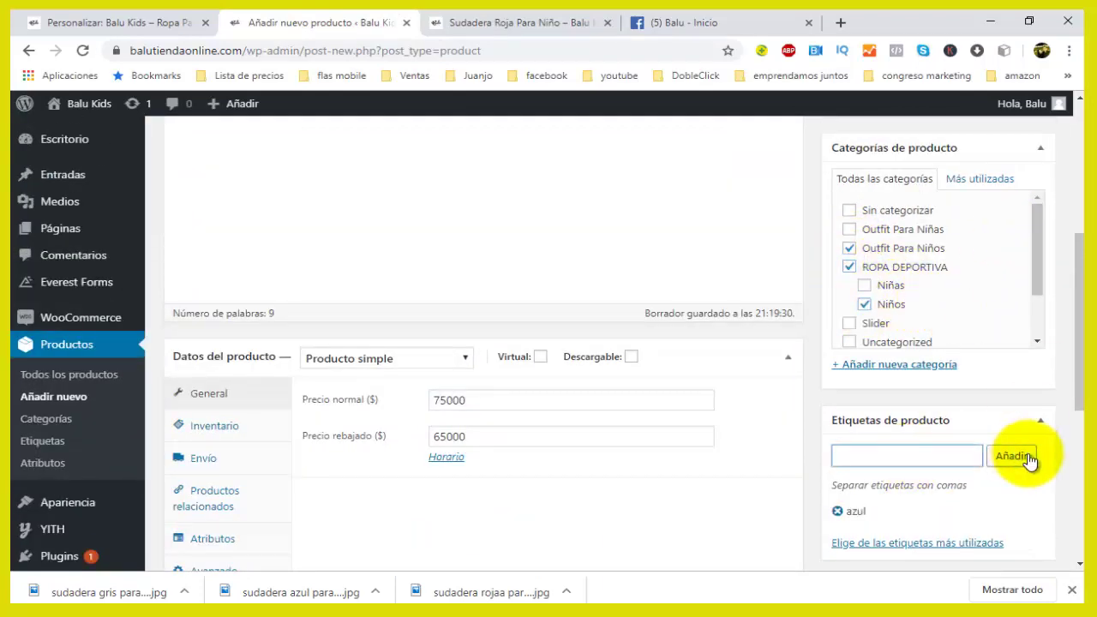
pyautogui.click(877, 544)
pyautogui.scroll(-2, 882, 382)
pyautogui.click(855, 418)
pyautogui.click(939, 418)
pyautogui.click(993, 419)
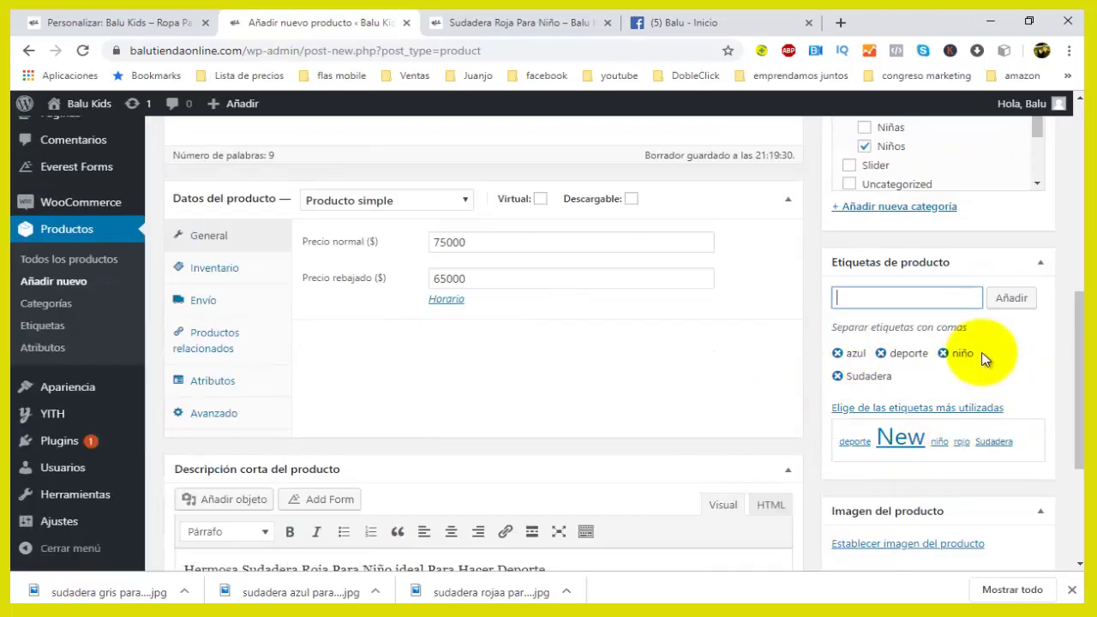
# Step: Upload sudadera azul para niño.jpg for the product image
pyautogui.click(895, 540)
pyautogui.click(562, 374)
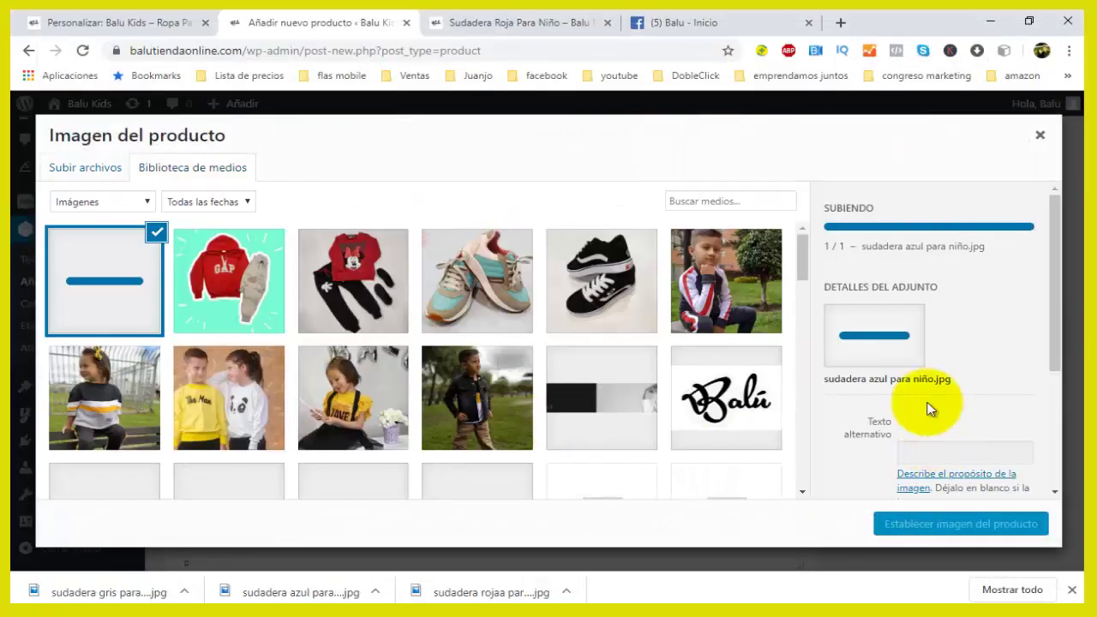
# Step: Give the uploaded image the alt text "Ropa Para niño", caption "outfit para niño" and description "ropa para niño"
pyautogui.scroll(-2, 951, 343)
pyautogui.click(955, 418)
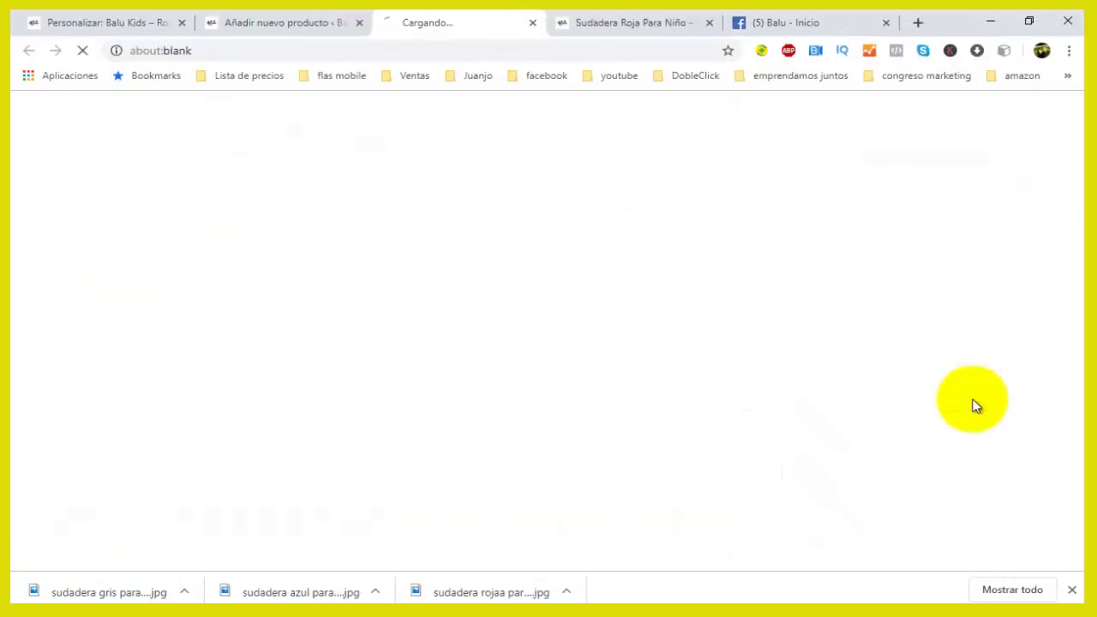
pyautogui.hotkey('ctrl', 'w')
pyautogui.click(943, 395)
pyautogui.write('Ropa Para niño')
pyautogui.scroll(-1, 960, 420)
pyautogui.click(1007, 435)
pyautogui.write('ou')
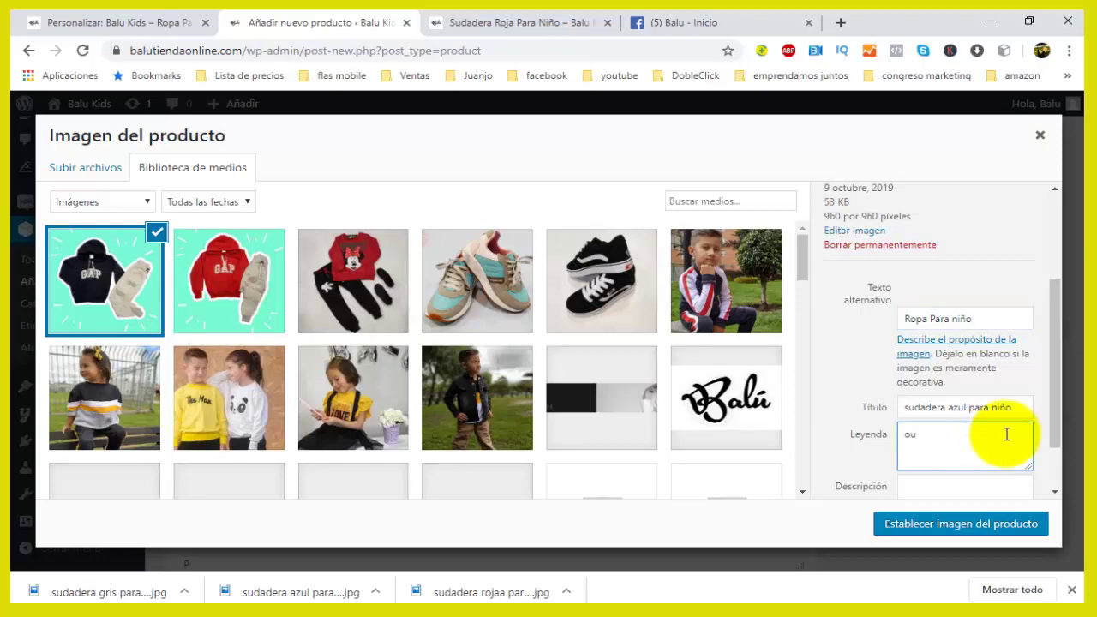
pyautogui.write('tfit para niño')
pyautogui.scroll(-1, 980, 427)
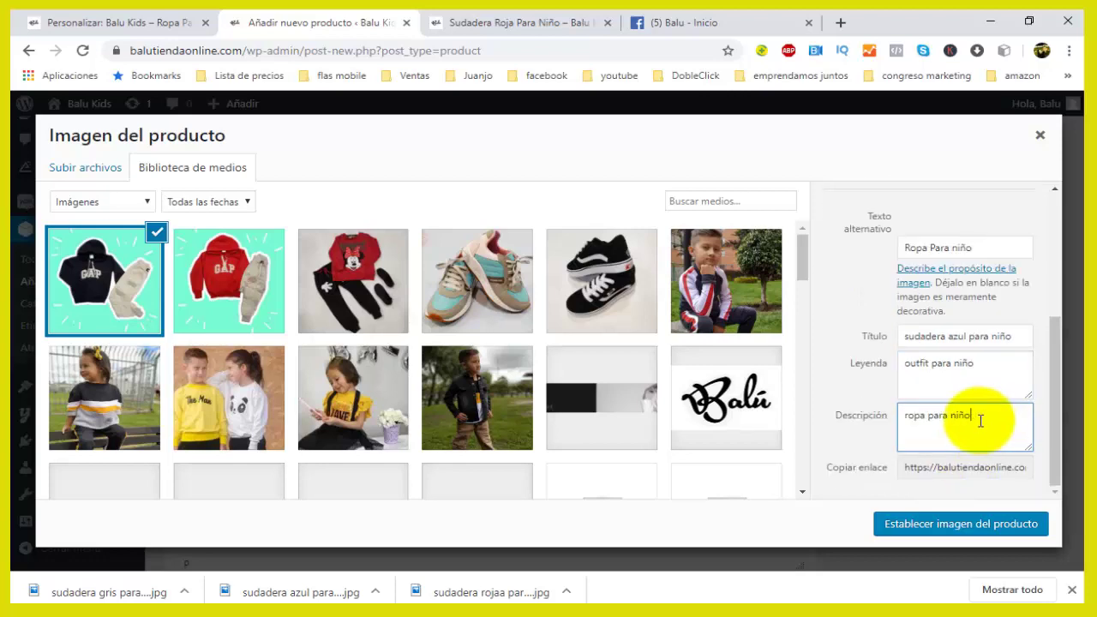
# Step: Set the blue tracksuit picture as the product image and publish the product
pyautogui.click(960, 524)
pyautogui.scroll(10, 657, 460)
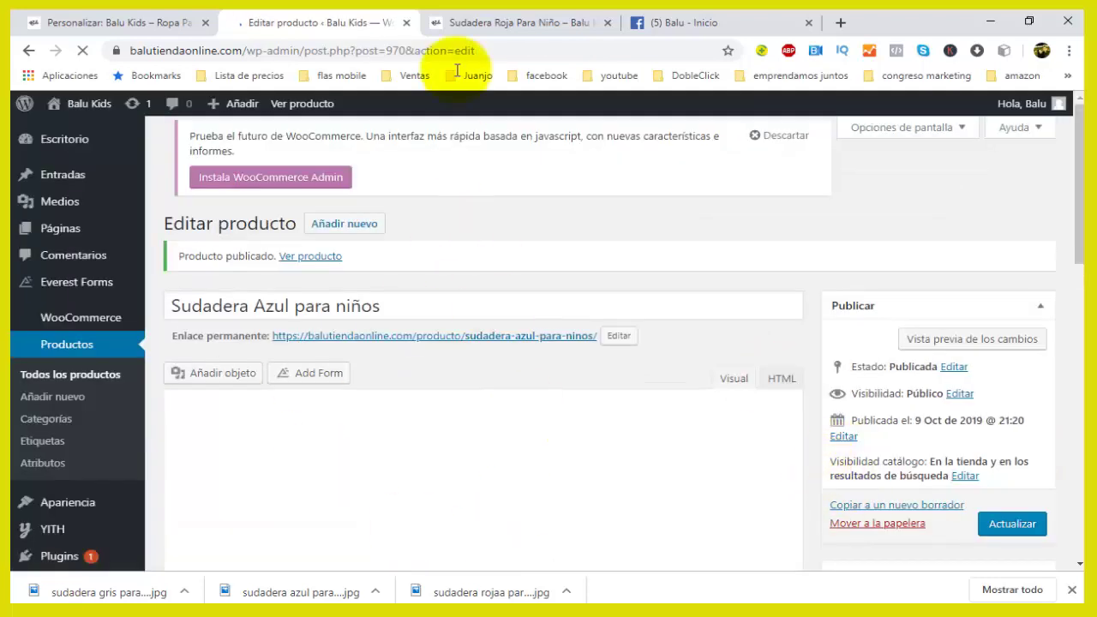
# Step: Return to the store page of Sudadera Roja Para Niño and open the shop's home page from there
pyautogui.click(490, 24)
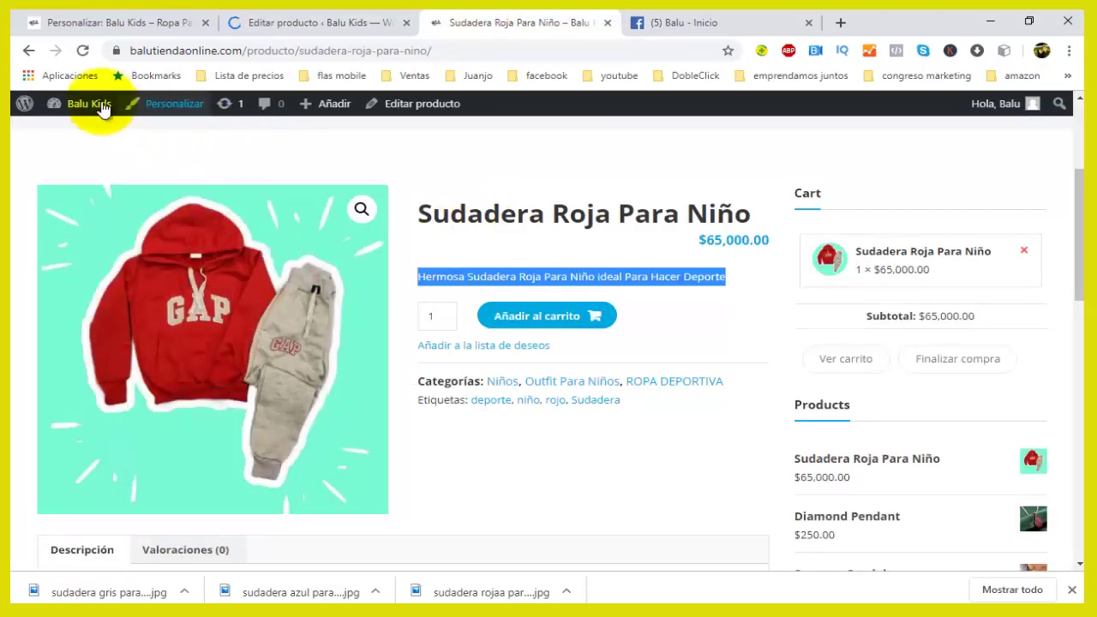
pyautogui.scroll(3, 54, 166)
pyautogui.click(79, 221)
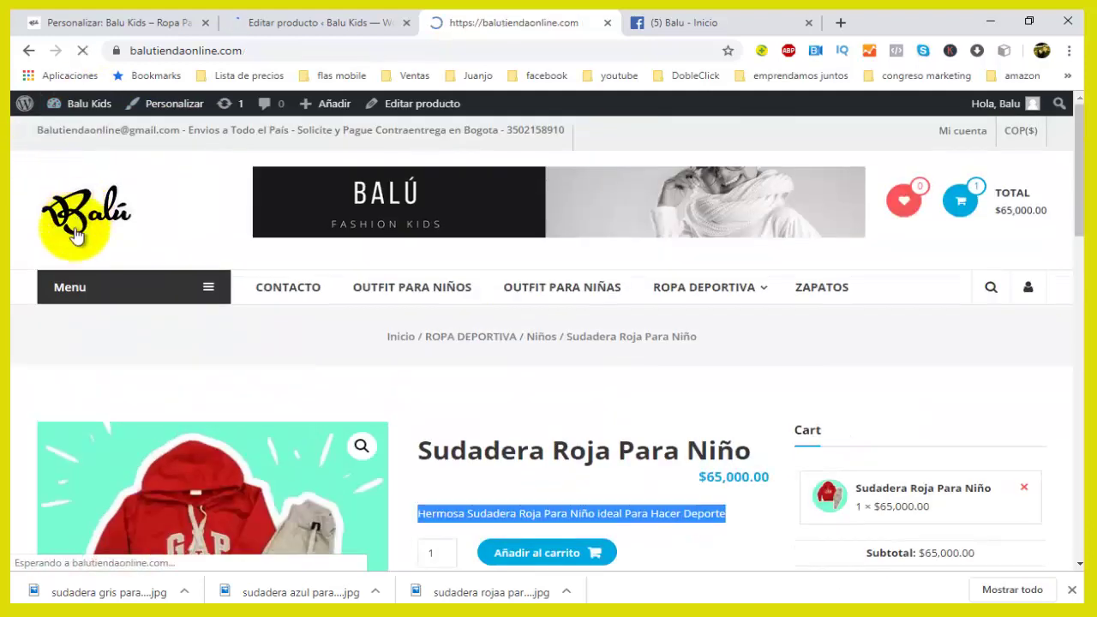